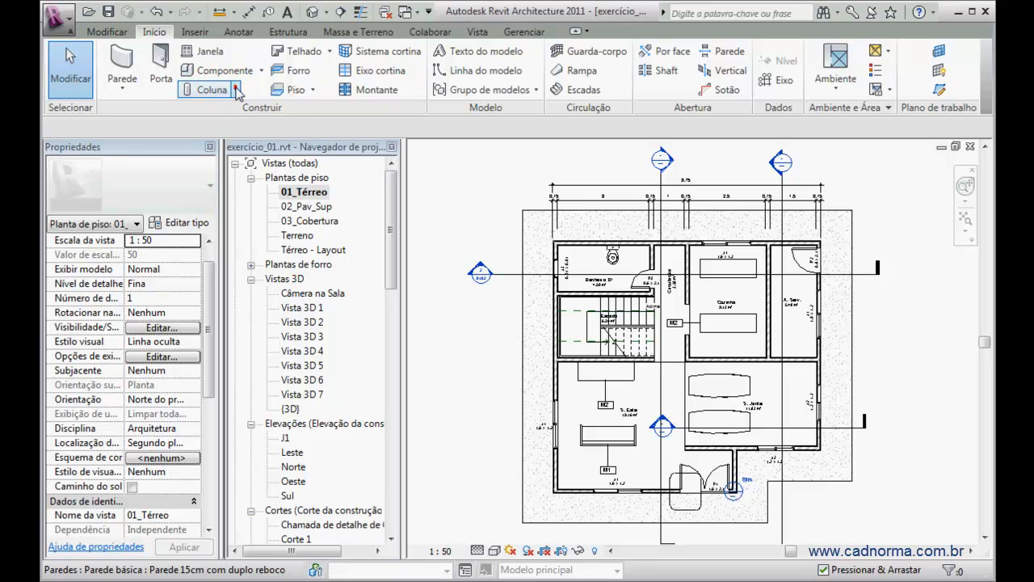
click(236, 90)
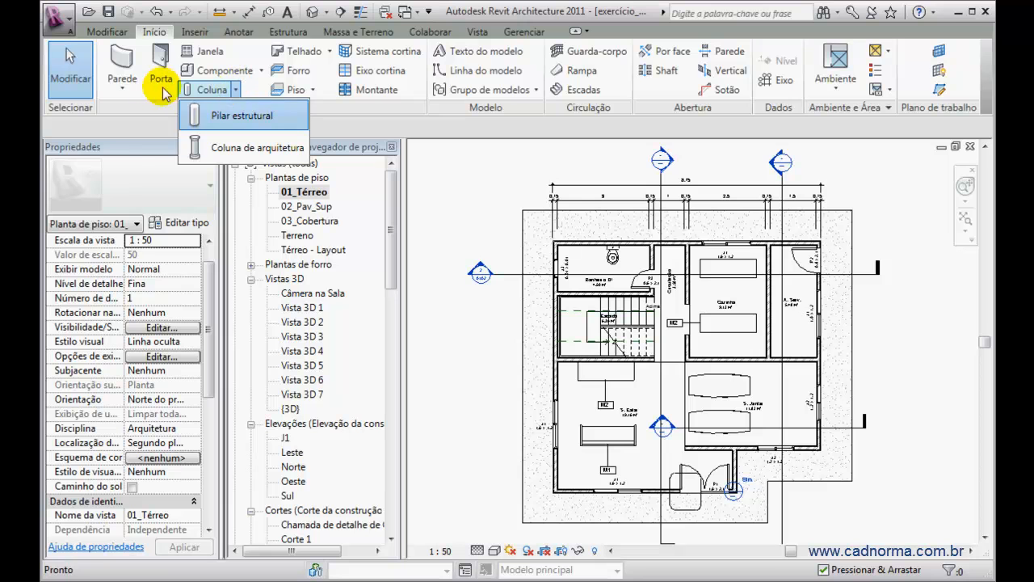
click(122, 84)
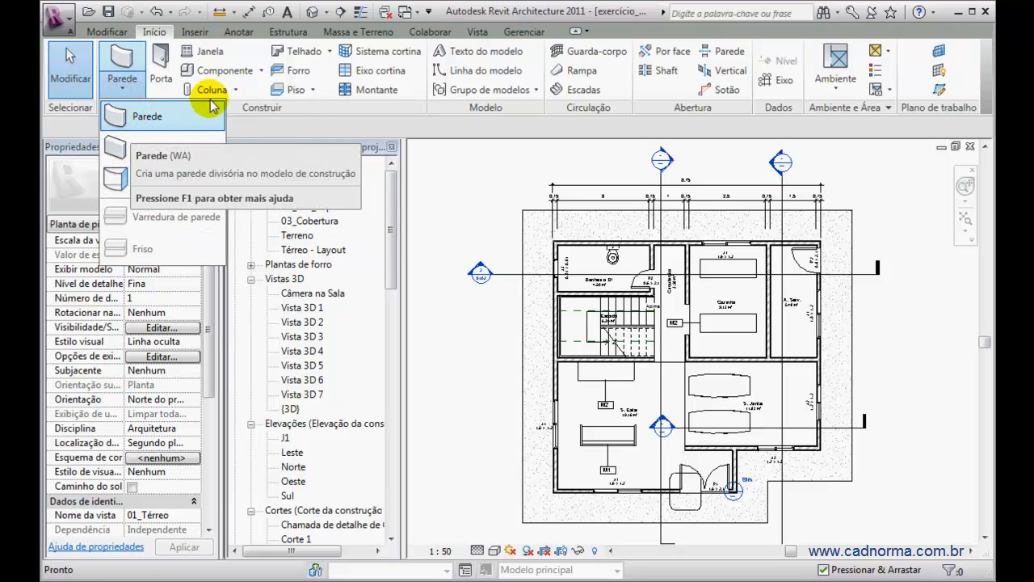
Start an architectural column and load the M_Coluna com revestimento de metal family from the library's Colunas folder
click(233, 91)
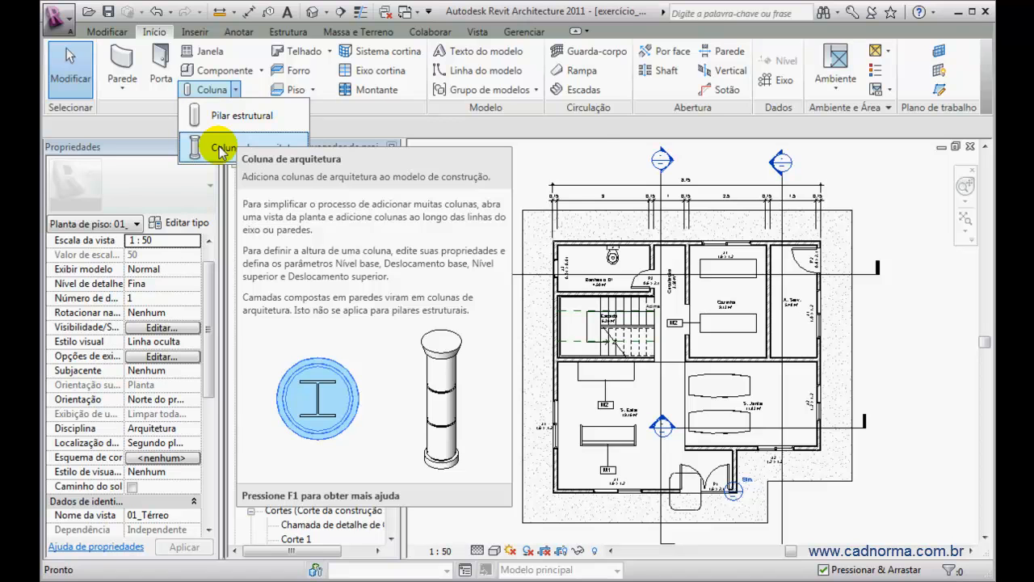
click(222, 151)
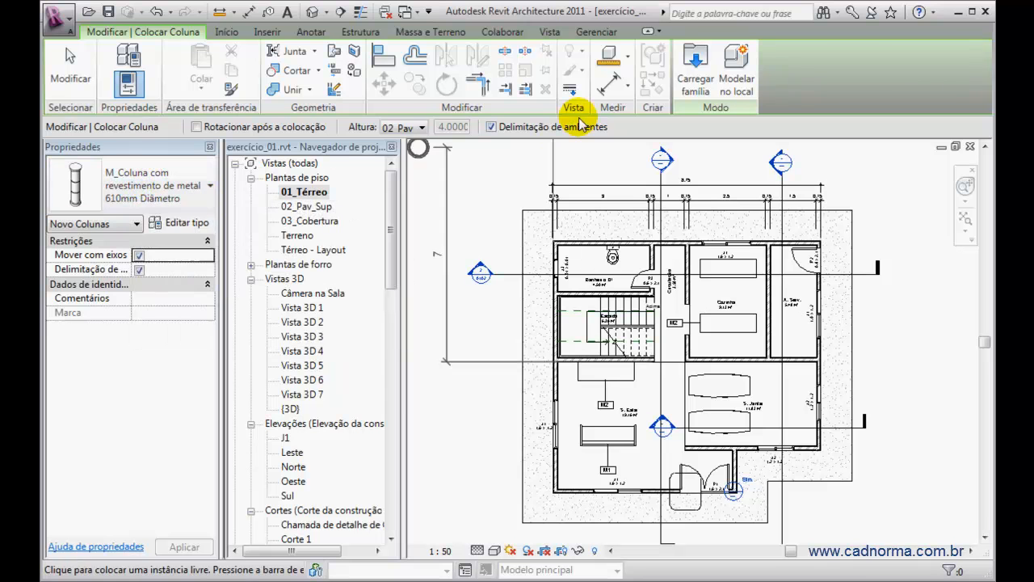
click(693, 69)
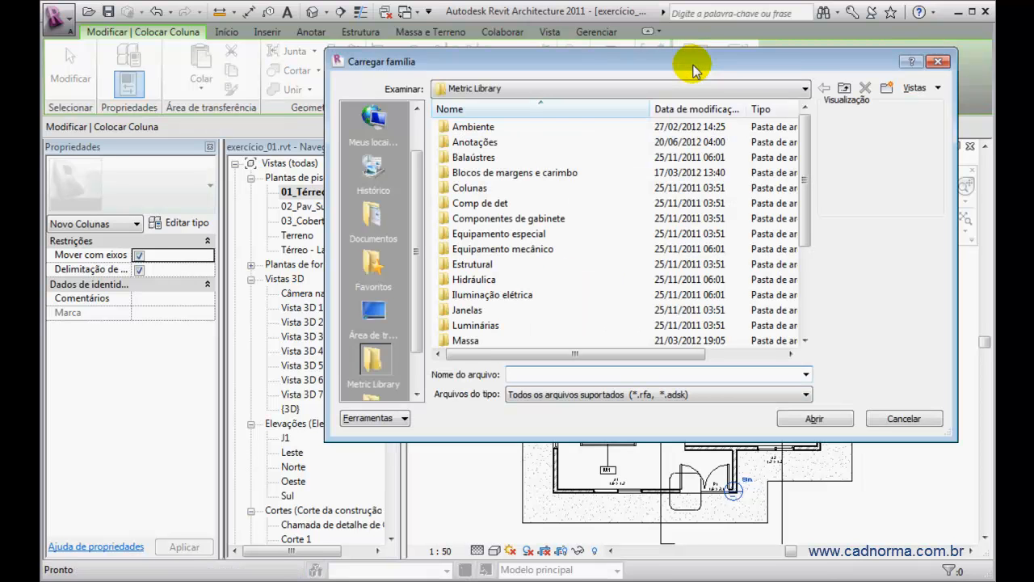
double_click(453, 189)
click(491, 126)
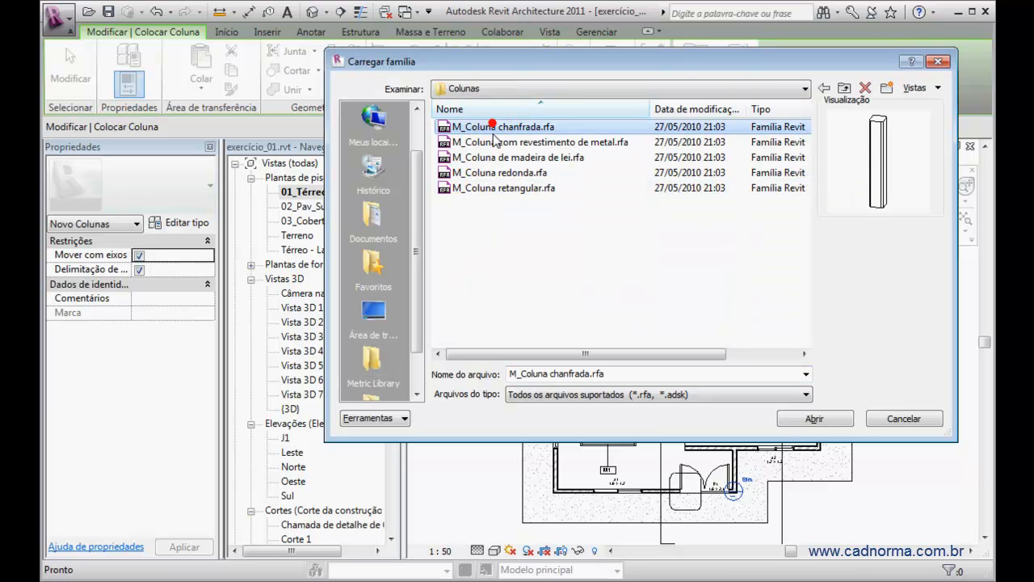
click(491, 141)
click(488, 157)
click(485, 172)
click(486, 187)
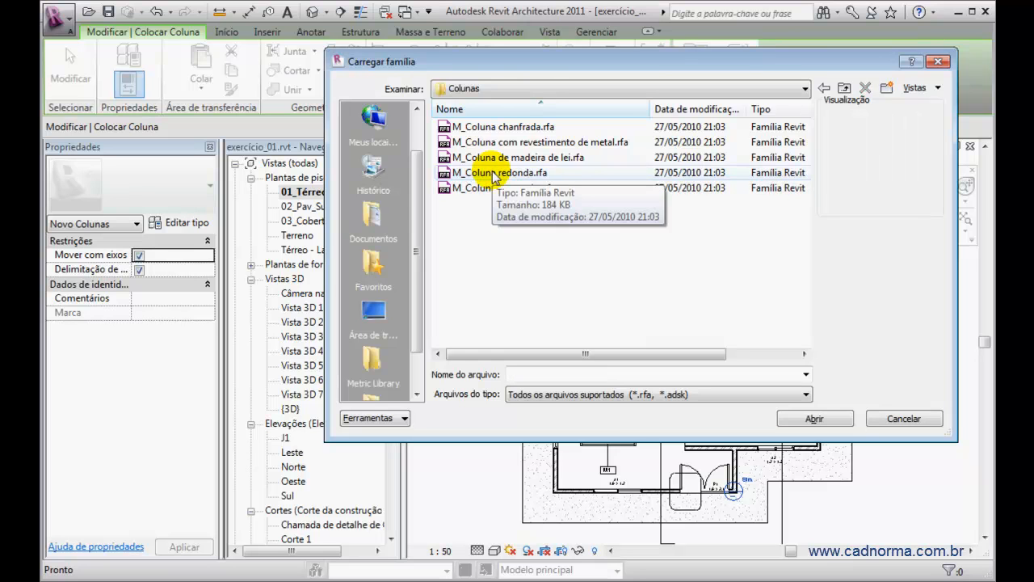
click(483, 142)
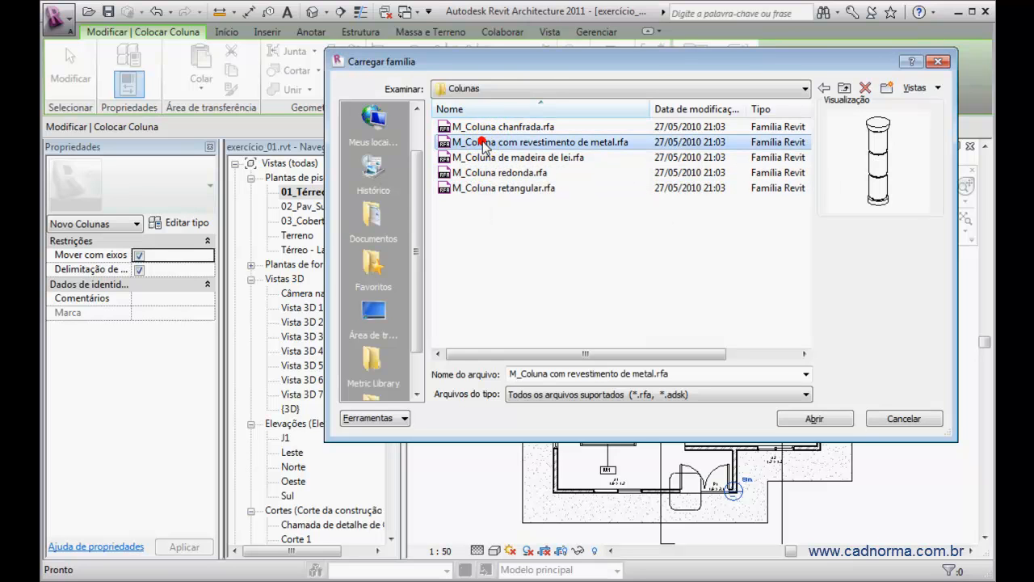
click(813, 419)
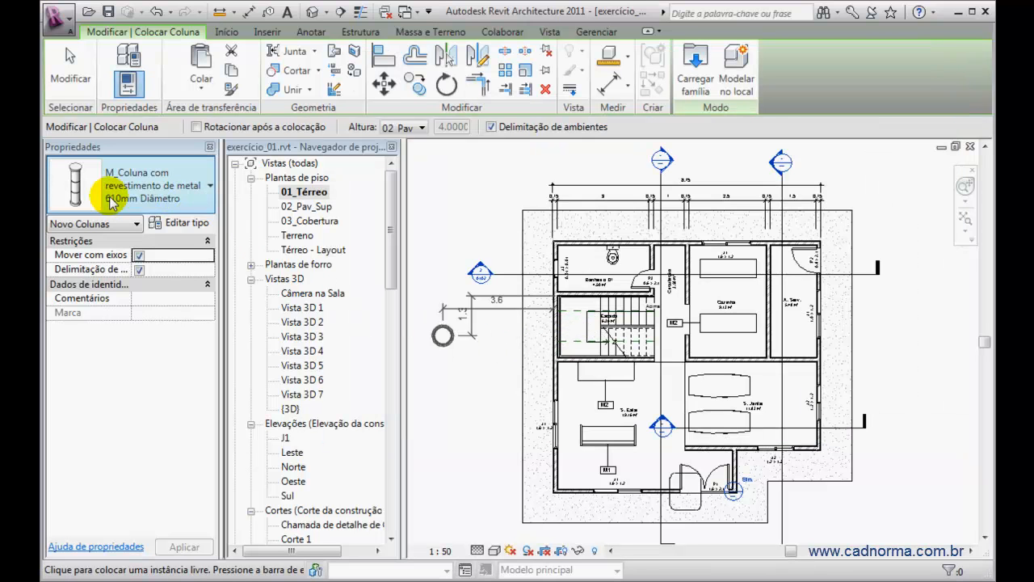
Place one 610mm Diâmetro metal-clad architectural column inside S. Estar, near the room's lower-left corner, then end column placement
click(209, 187)
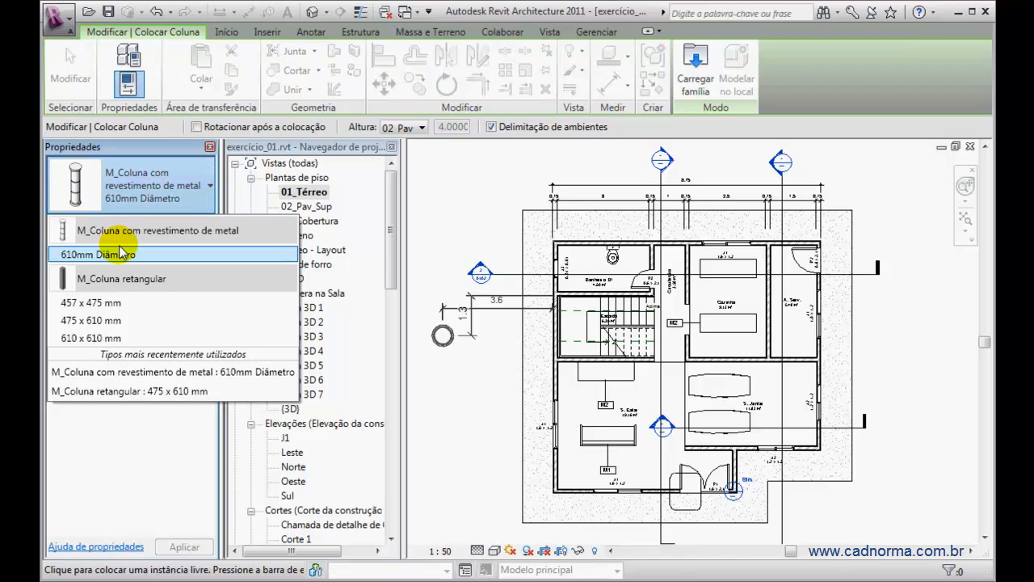
mouse_move(121, 255)
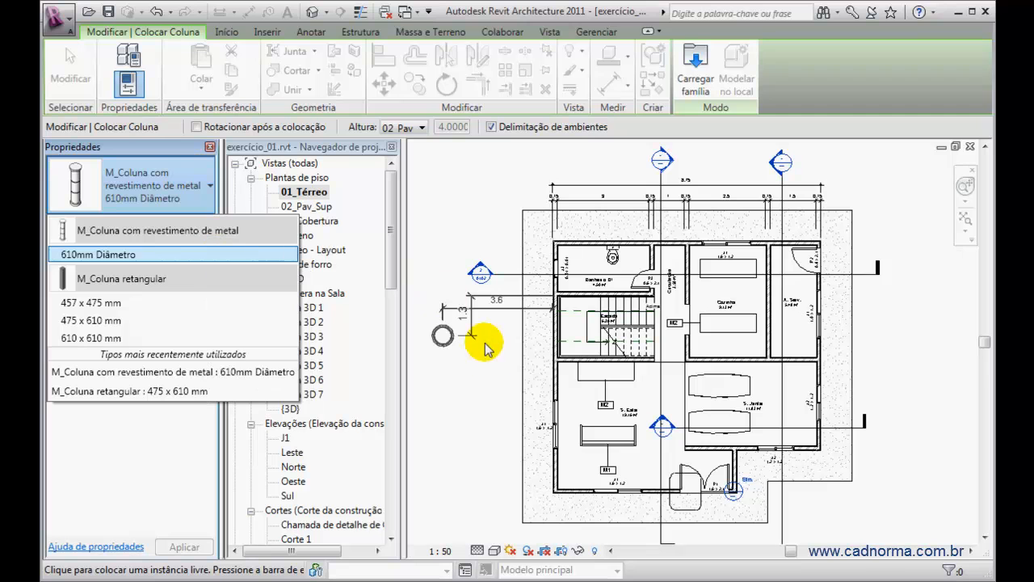
click(81, 95)
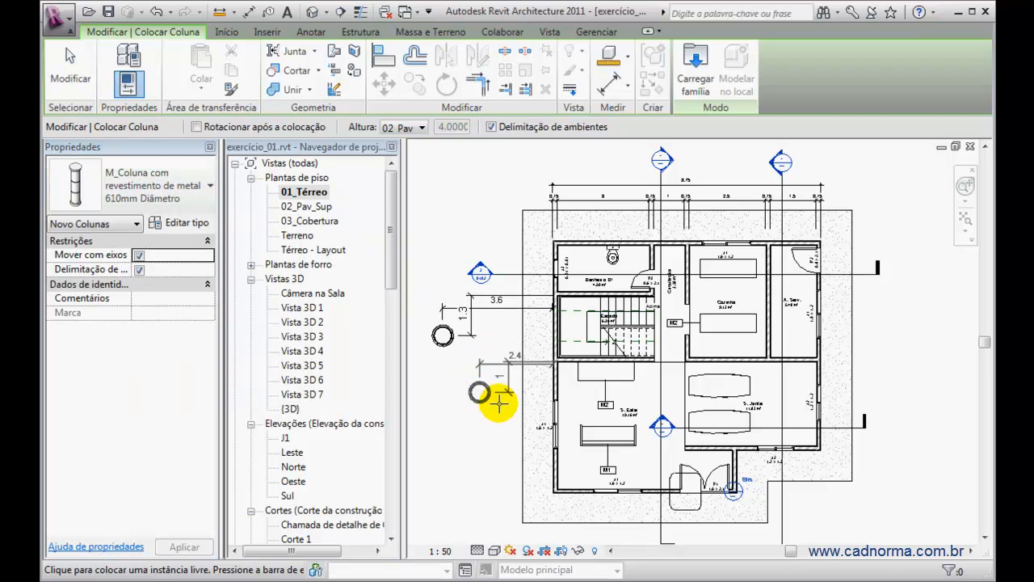
scroll(578, 401, up, 3)
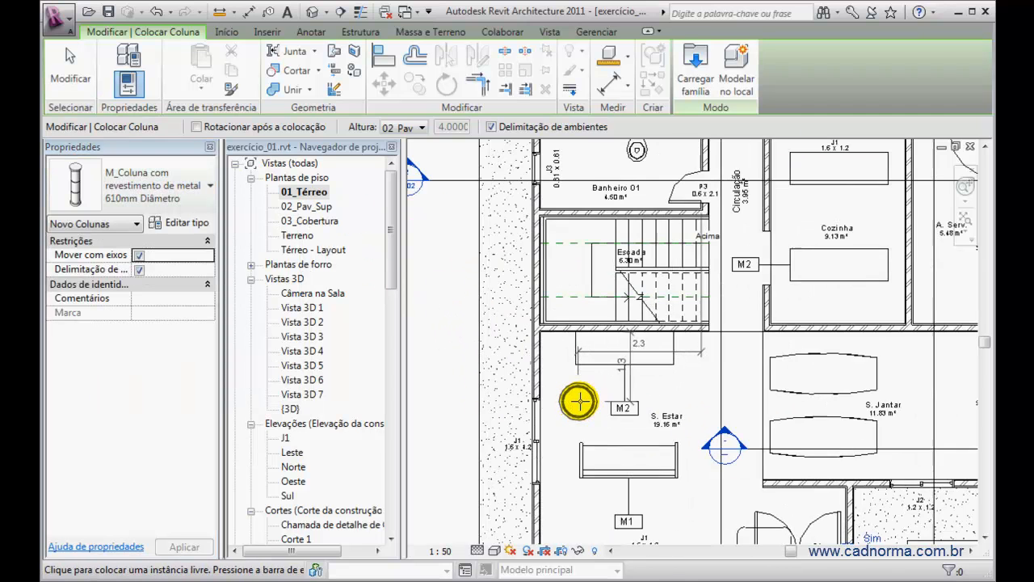
middle_drag(579, 401, 578, 315)
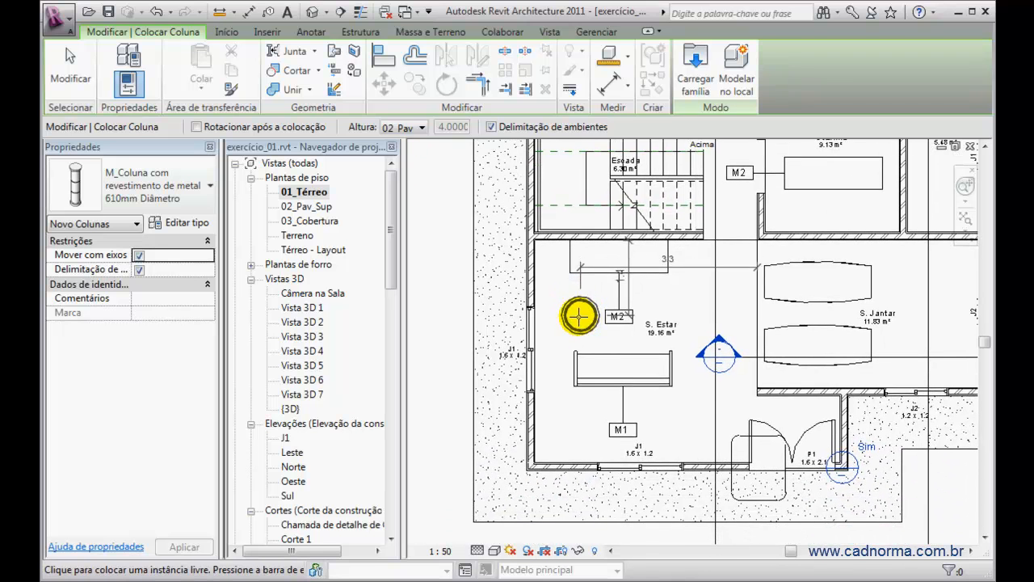
click(564, 426)
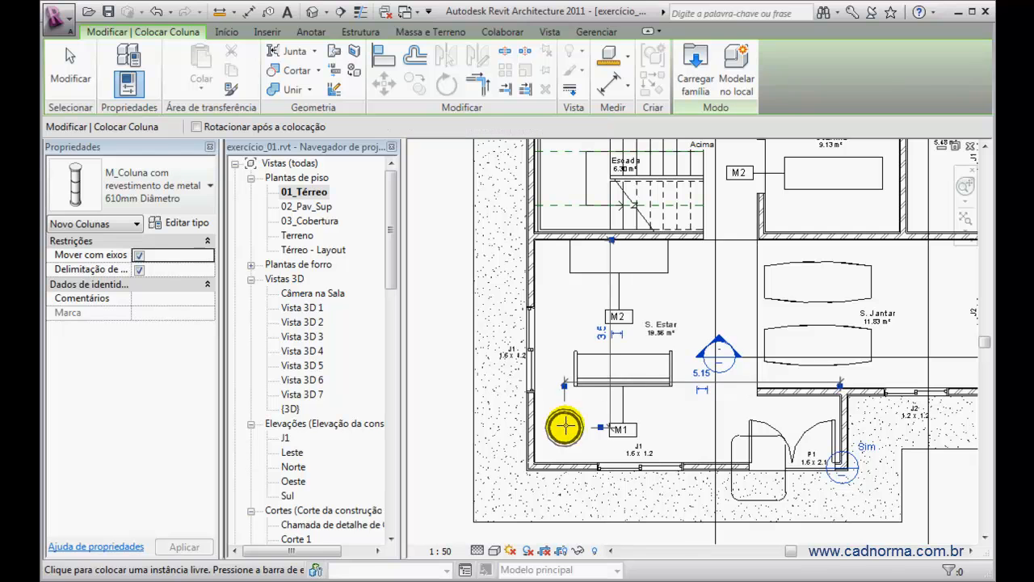
click(73, 61)
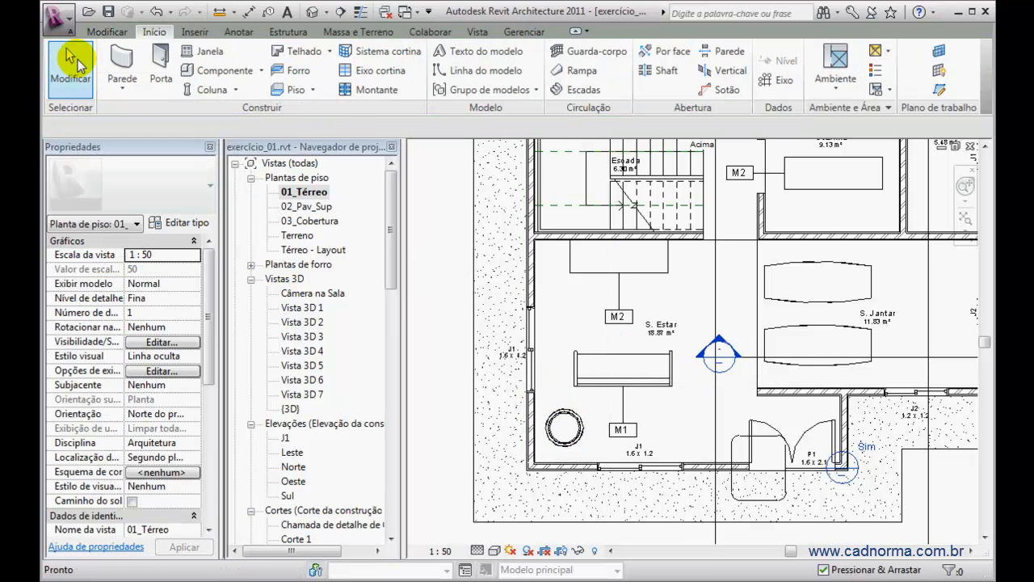
Move the metal-clad column onto the left exterior wall of S. Estar, between window J1 and the lower corner
scroll(576, 428, up, 3)
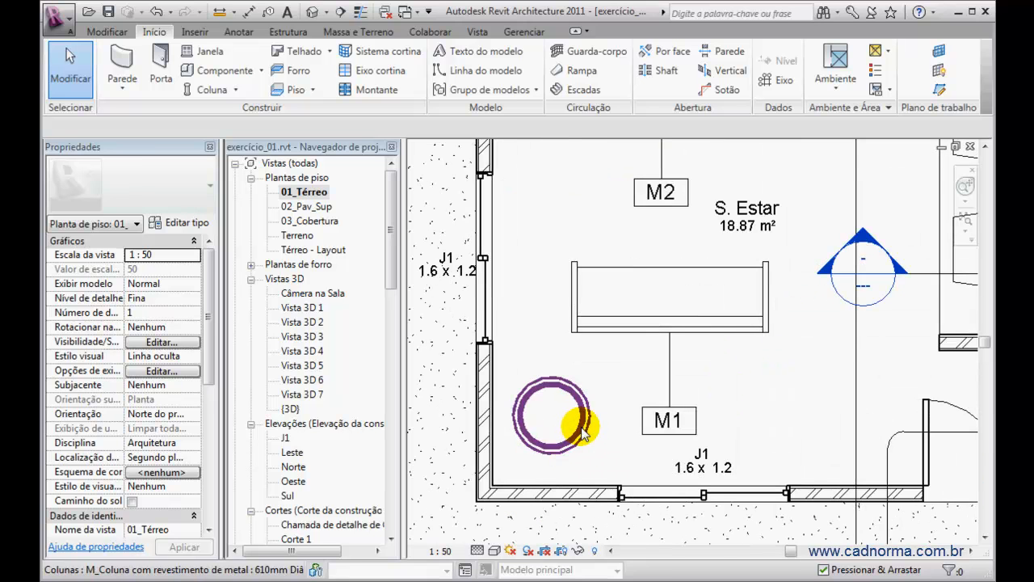
drag(570, 426, 555, 392)
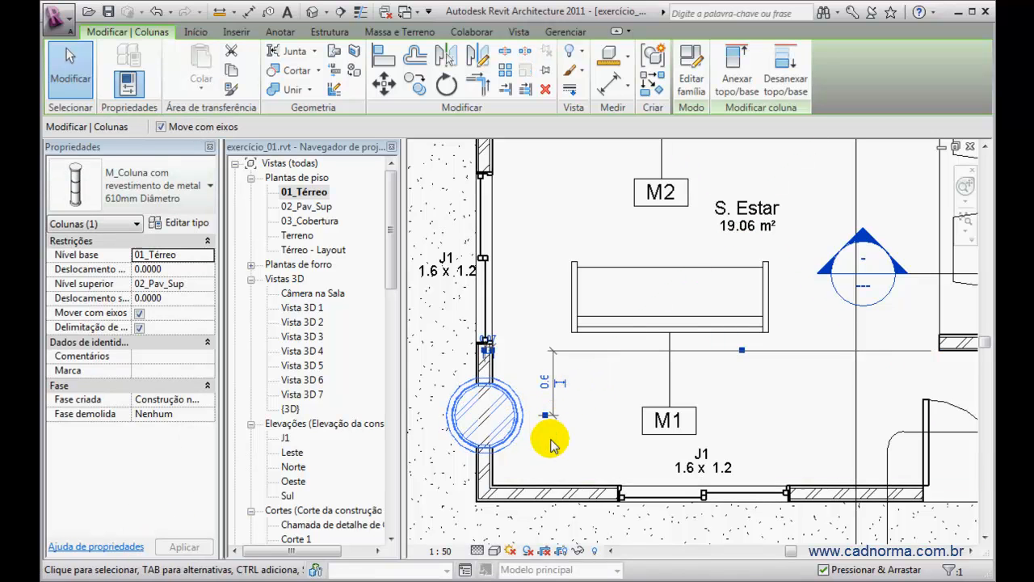
scroll(479, 385, up, 5)
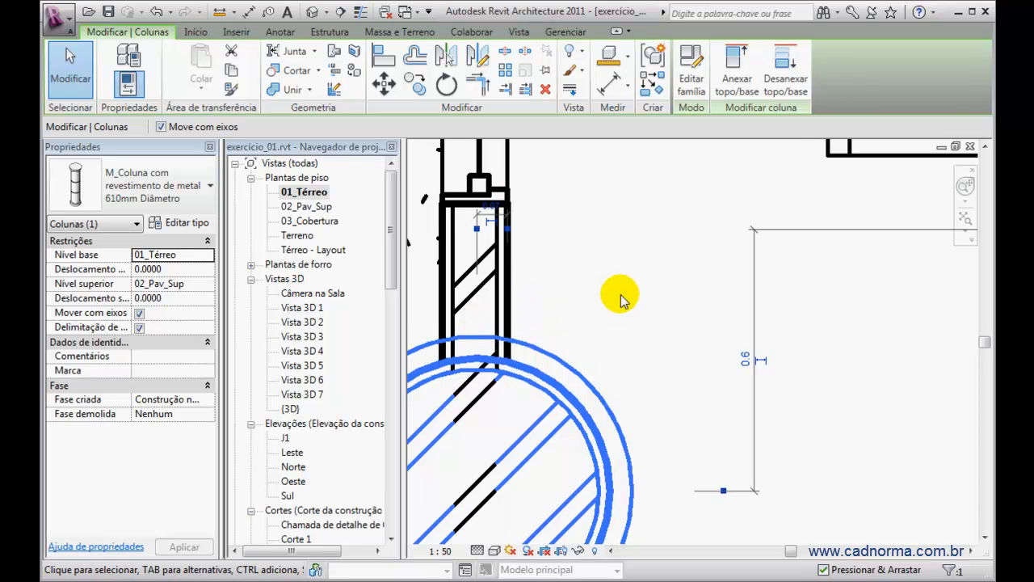
scroll(626, 296, down, 2)
scroll(630, 295, down, 2)
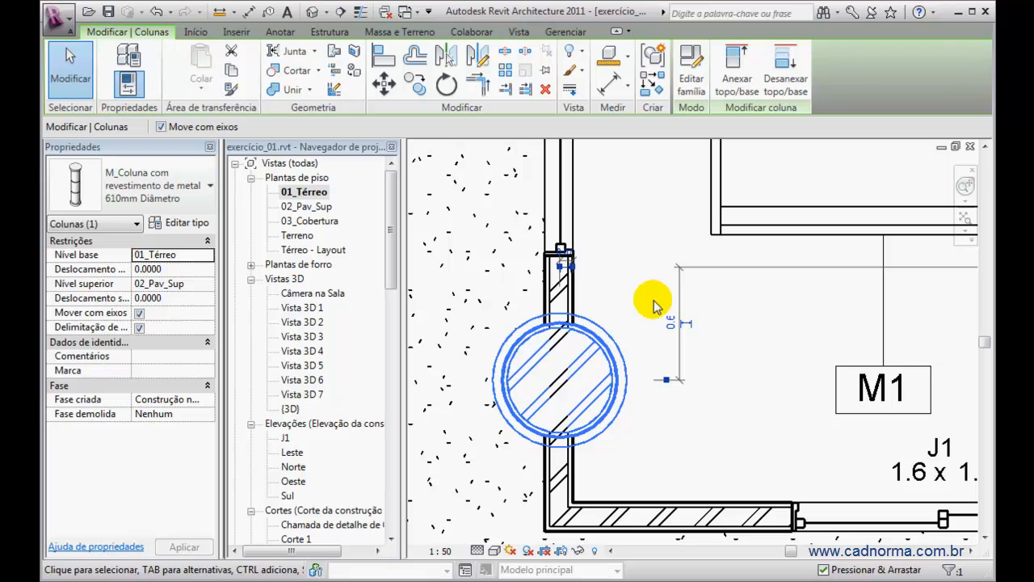
Start a structural column and load the M_Concreto-Redondo-Coluna family from the library's Estrutural, Colunas, Concreto folder
click(197, 31)
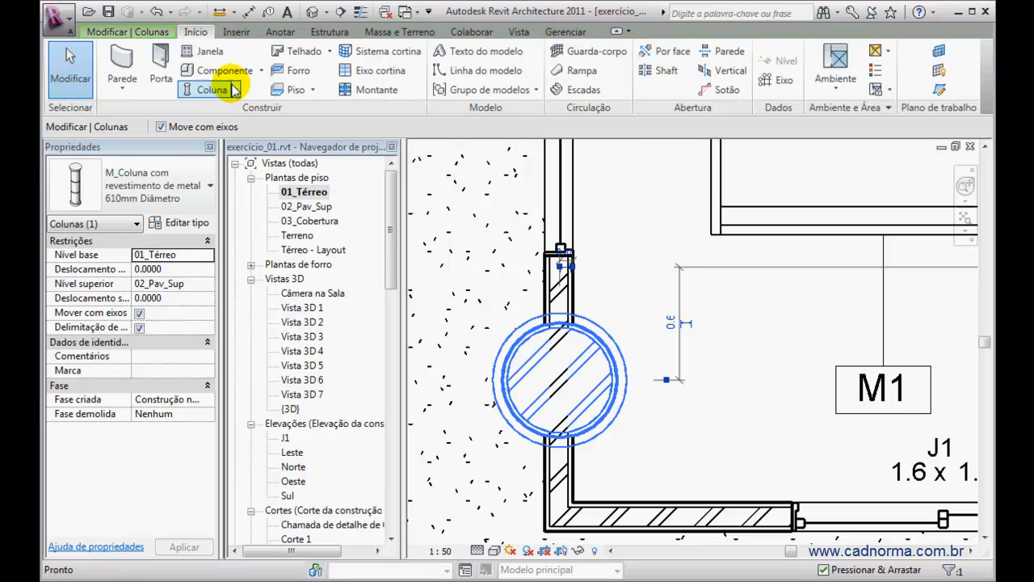
click(236, 89)
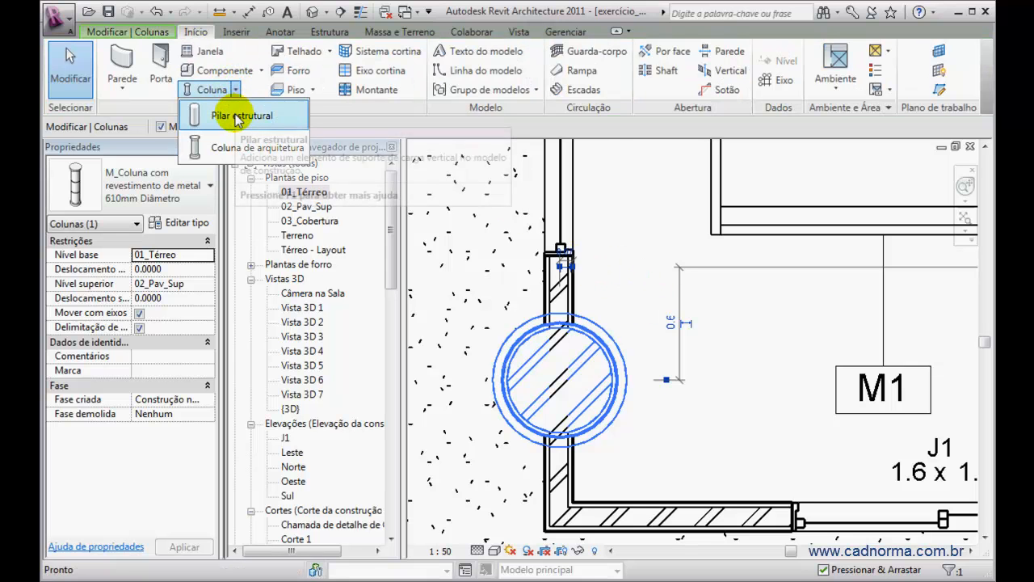
click(236, 116)
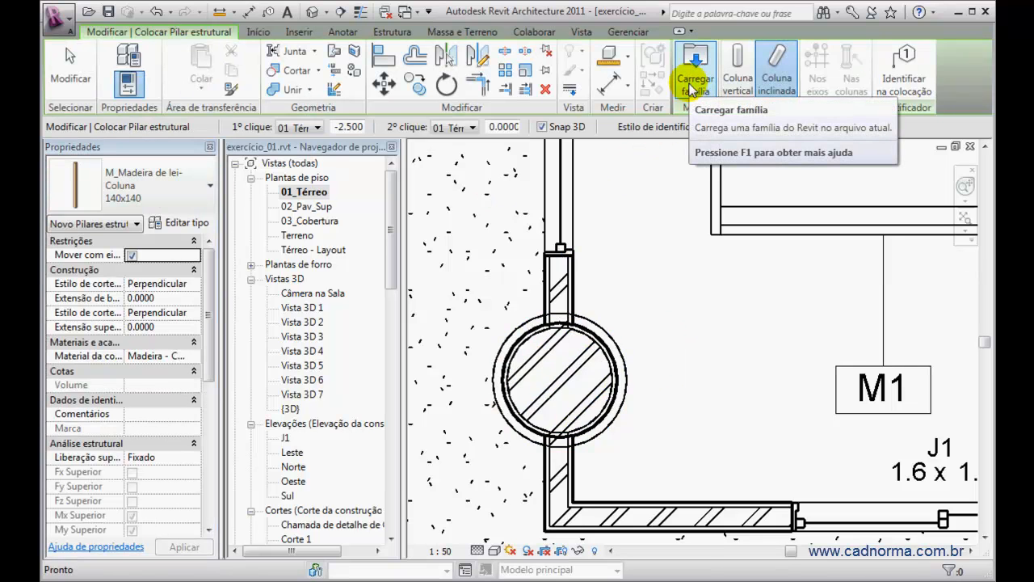
click(692, 81)
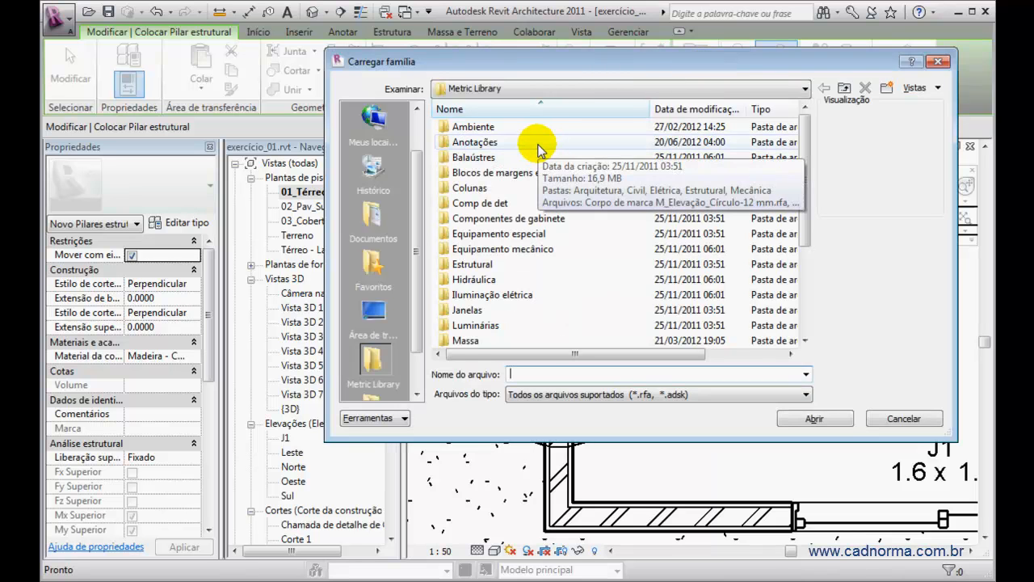
double_click(457, 264)
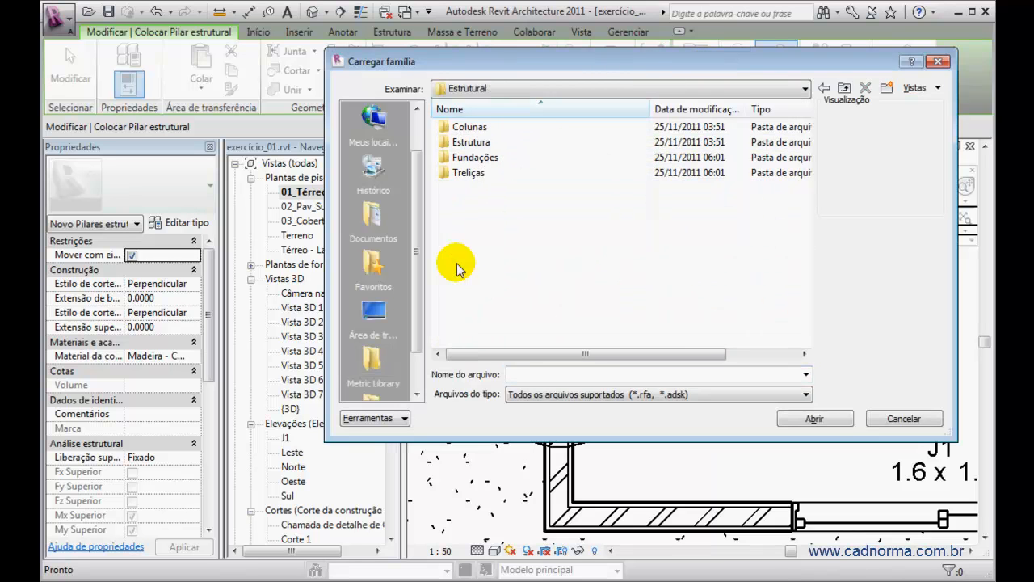
double_click(441, 129)
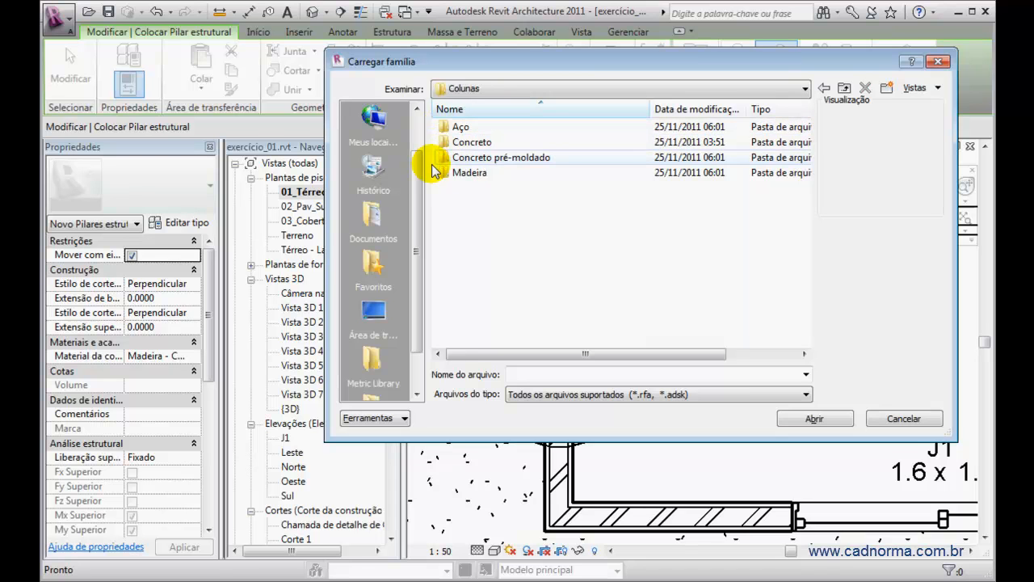
double_click(442, 141)
click(449, 129)
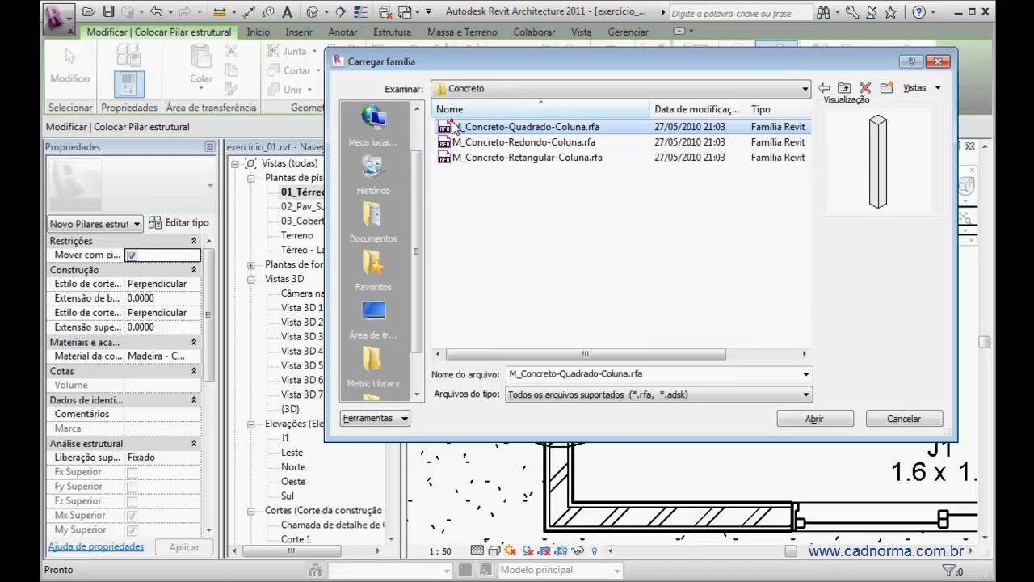
click(450, 143)
click(798, 417)
Place a vertical 600 mm M_Concreto-Redondo-Coluna on the lower wall of S. Estar, between the left corner and window J1
click(212, 187)
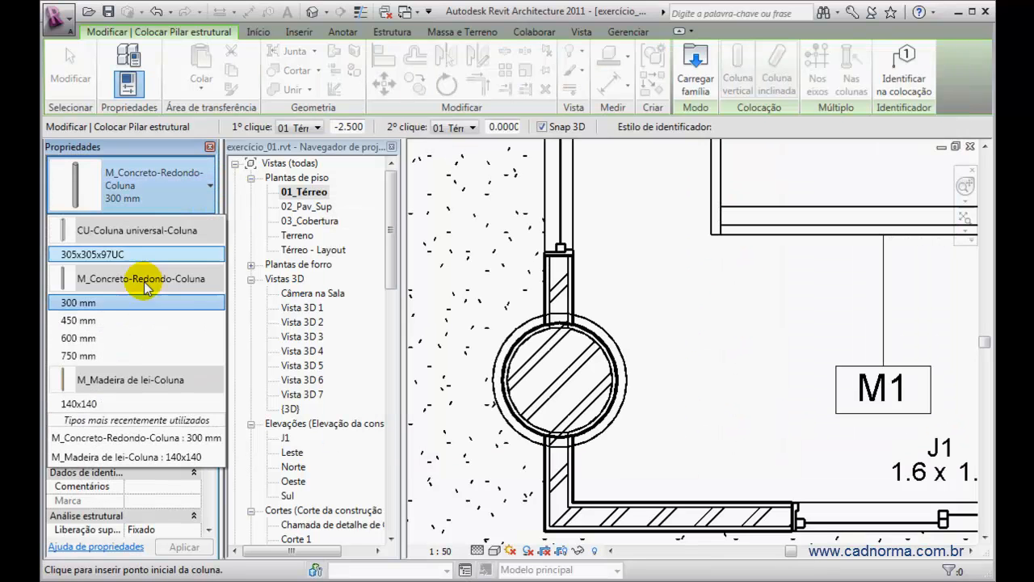
click(111, 338)
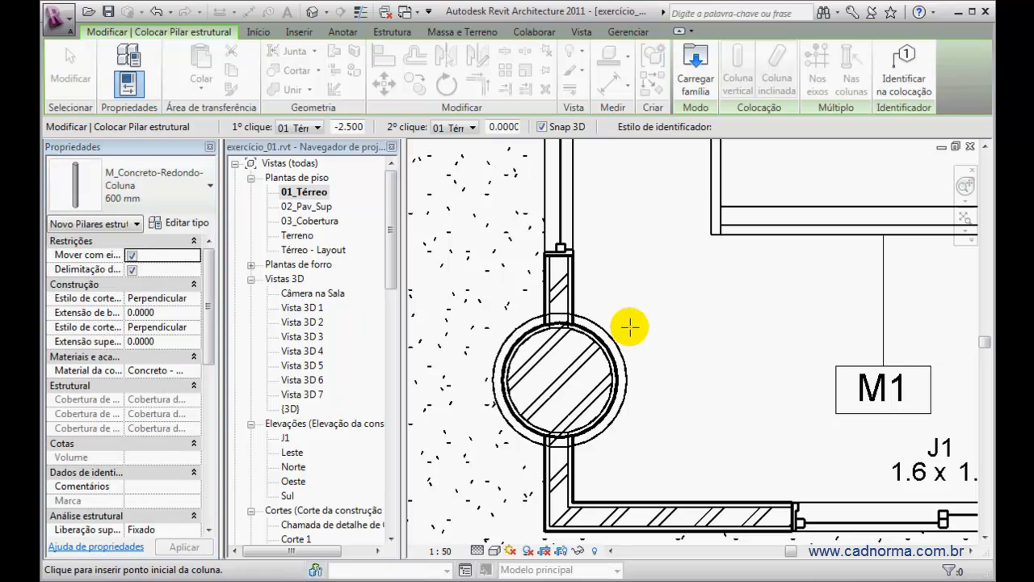
scroll(695, 357, down, 2)
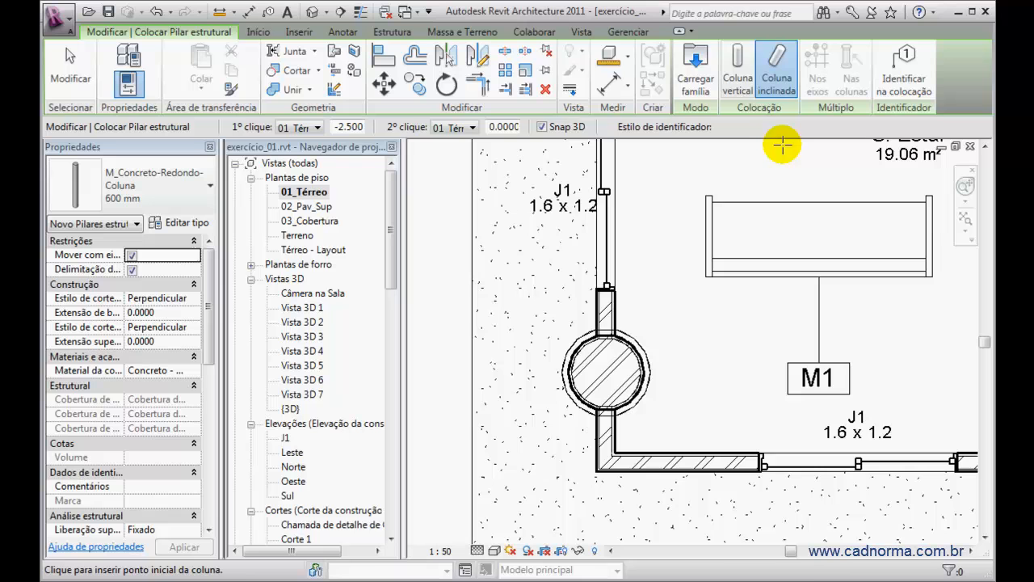
click(737, 73)
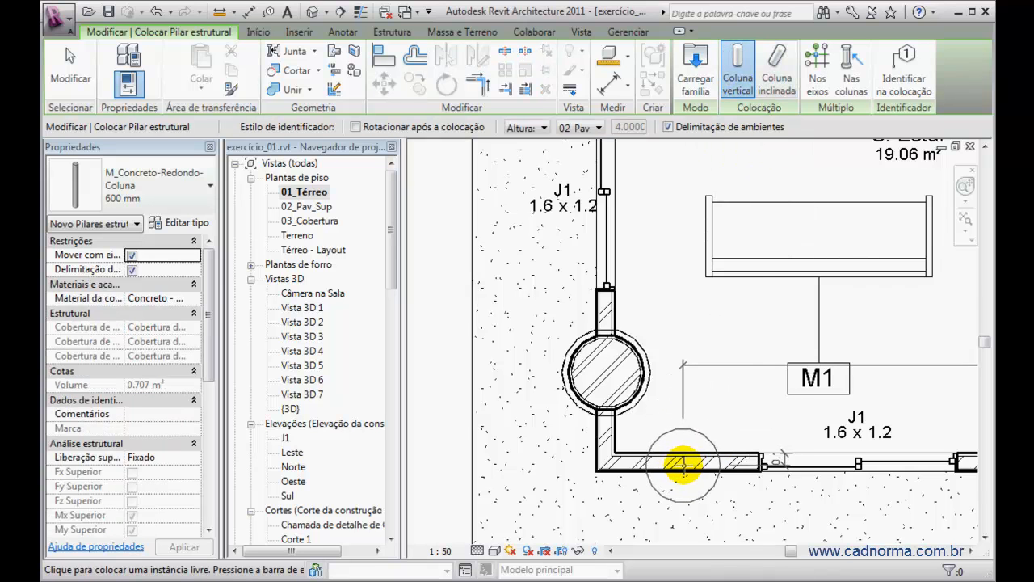
click(683, 467)
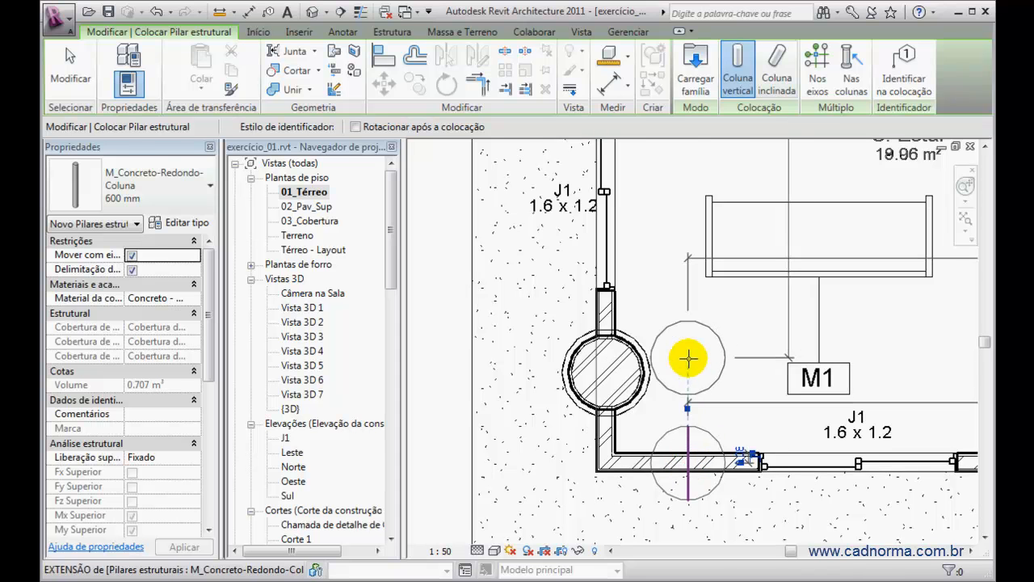
click(81, 73)
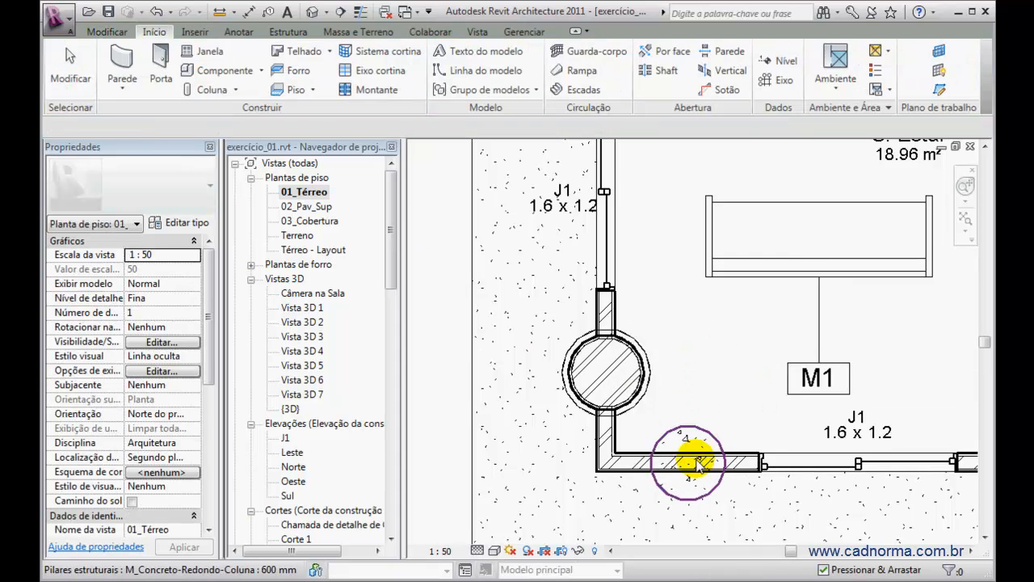
scroll(687, 459, up, 3)
middle_drag(679, 327, 685, 320)
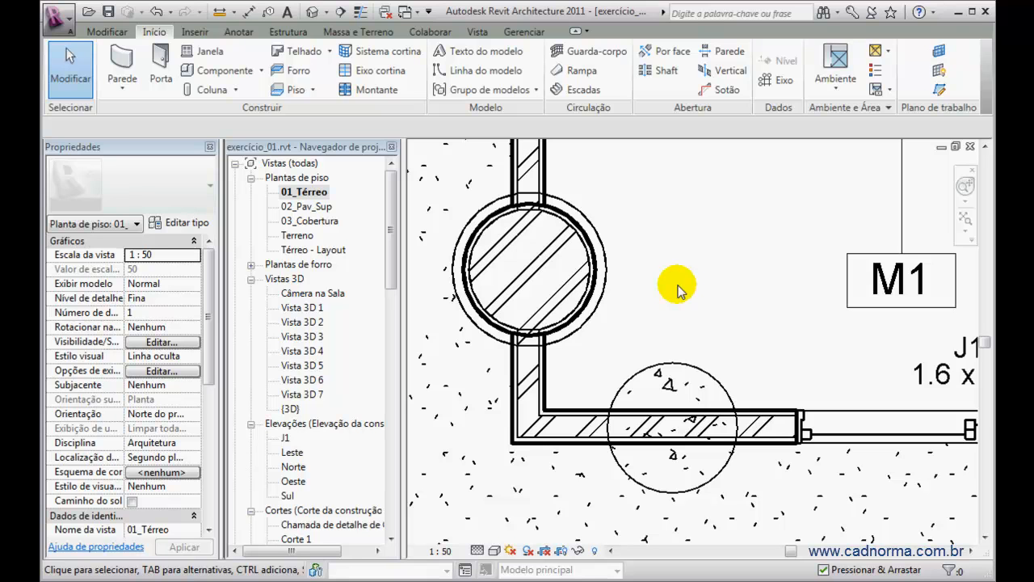
click(675, 261)
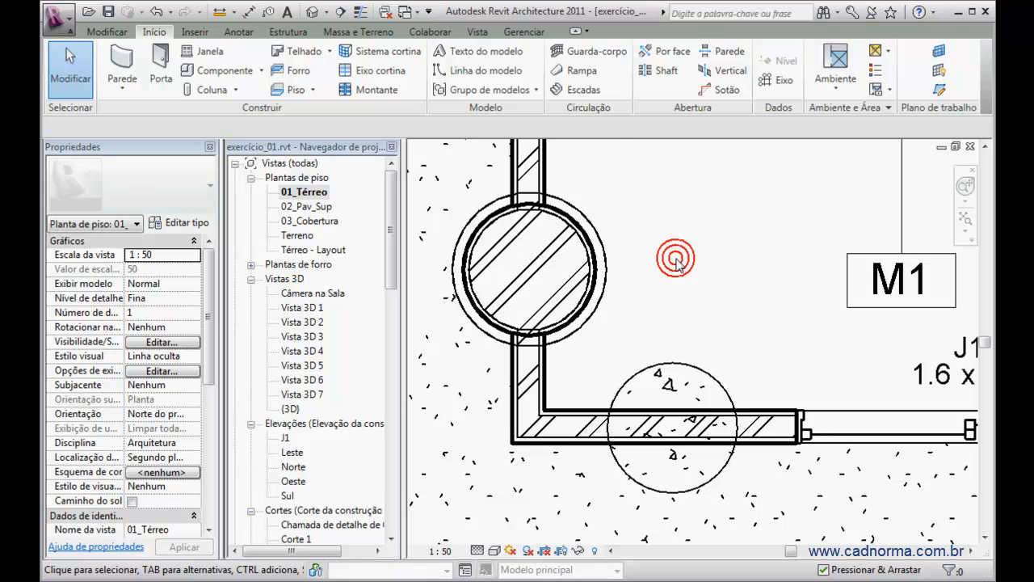
Move the concrete structural column and the metal-clad column off the walls to the inside of S. Estar, near the room's lower-left corner
scroll(676, 262, down, 5)
scroll(676, 267, up, 3)
scroll(677, 275, down, 3)
middle_drag(676, 277, 595, 326)
click(588, 315)
drag(563, 322, 603, 296)
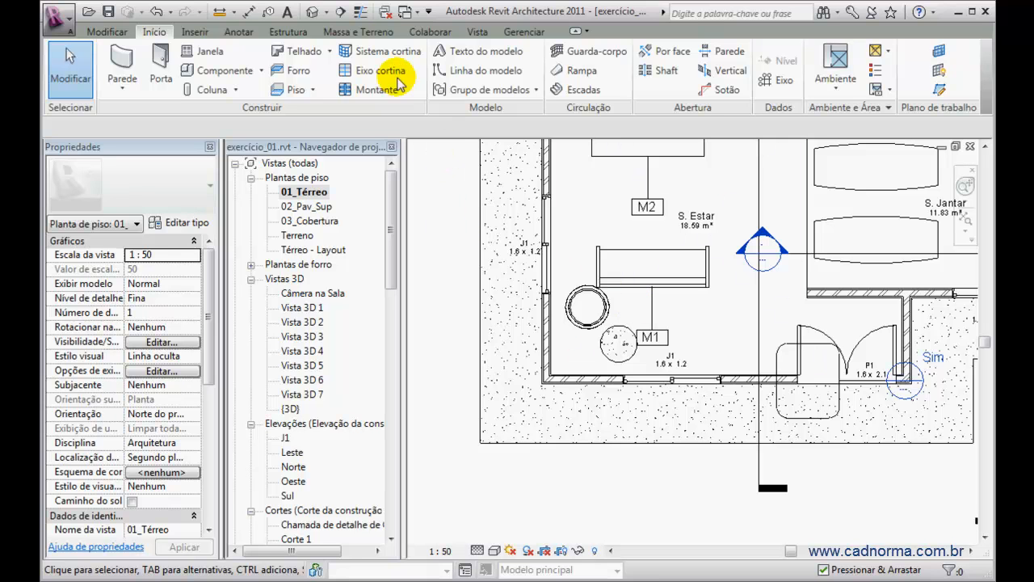
Open the default 3D view, enable its section box, and pull the box's front face inward to cut open S. Estar
click(314, 12)
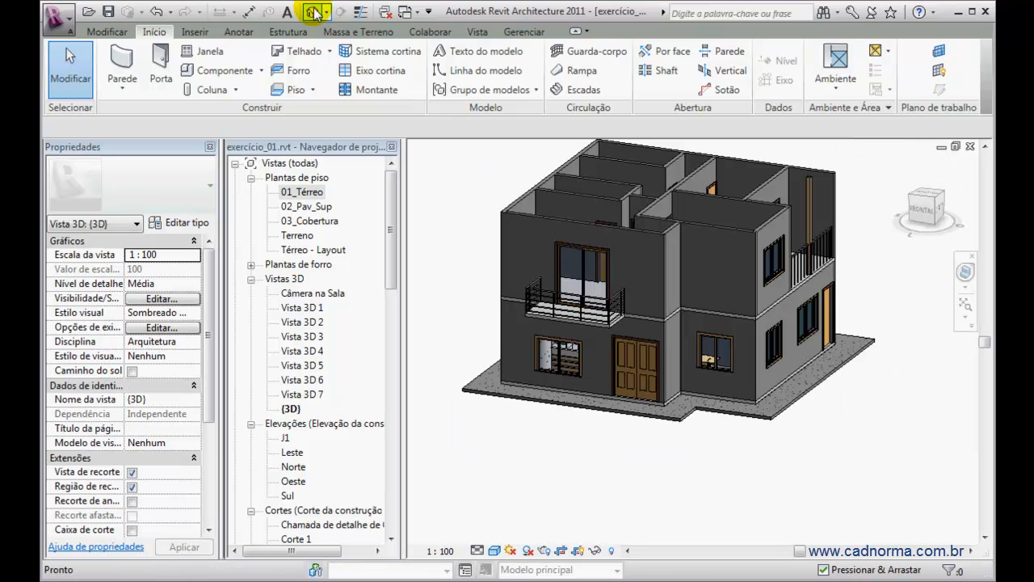
drag(211, 329, 208, 442)
click(132, 371)
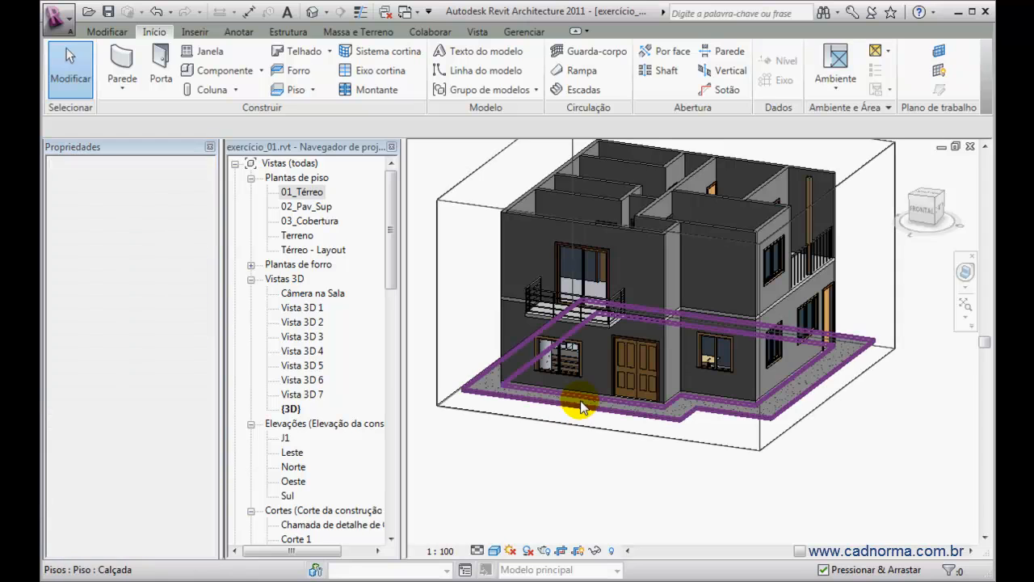
click(743, 449)
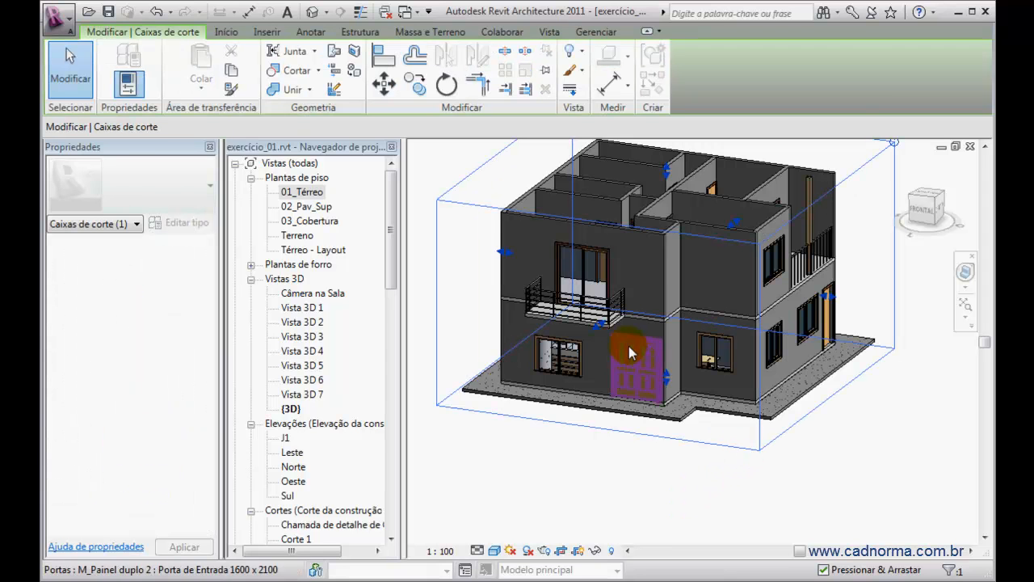
drag(601, 326, 630, 310)
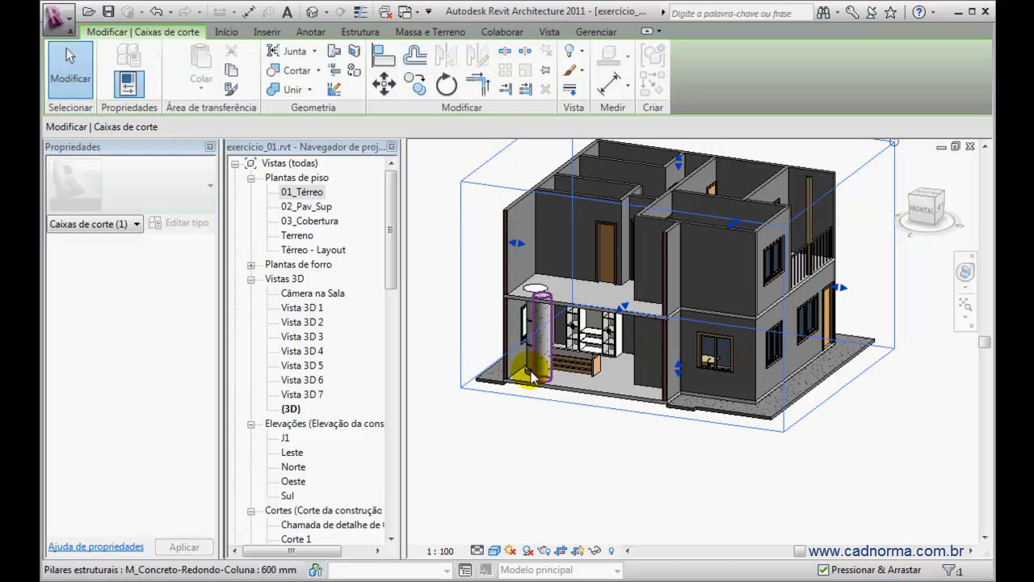
Delete the 600 mm M_Concreto-Redondo-Coluna structural column in S. Estar
scroll(531, 397, up, 5)
scroll(557, 428, up, 3)
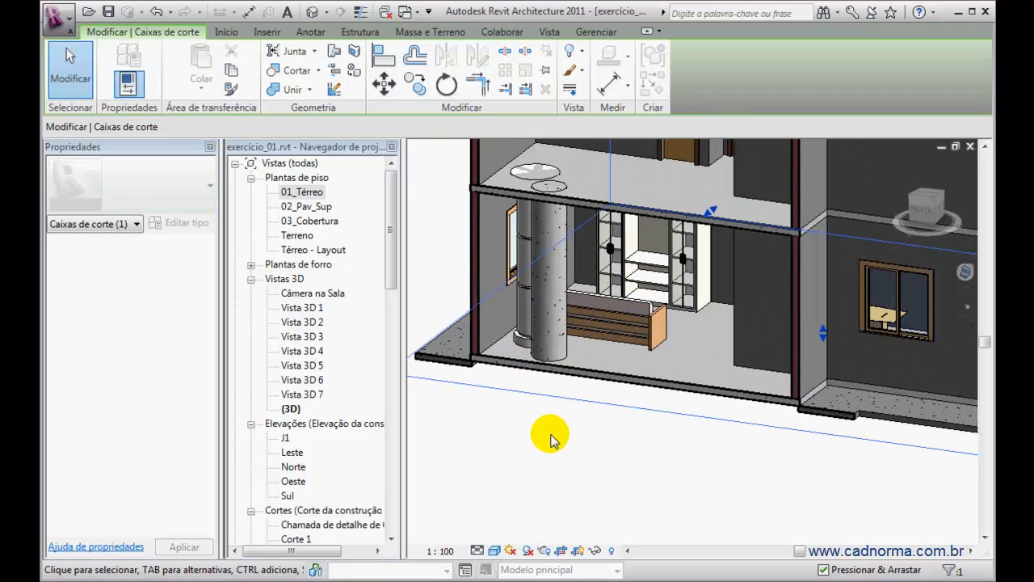
shift+middle_drag(593, 393, 651, 393)
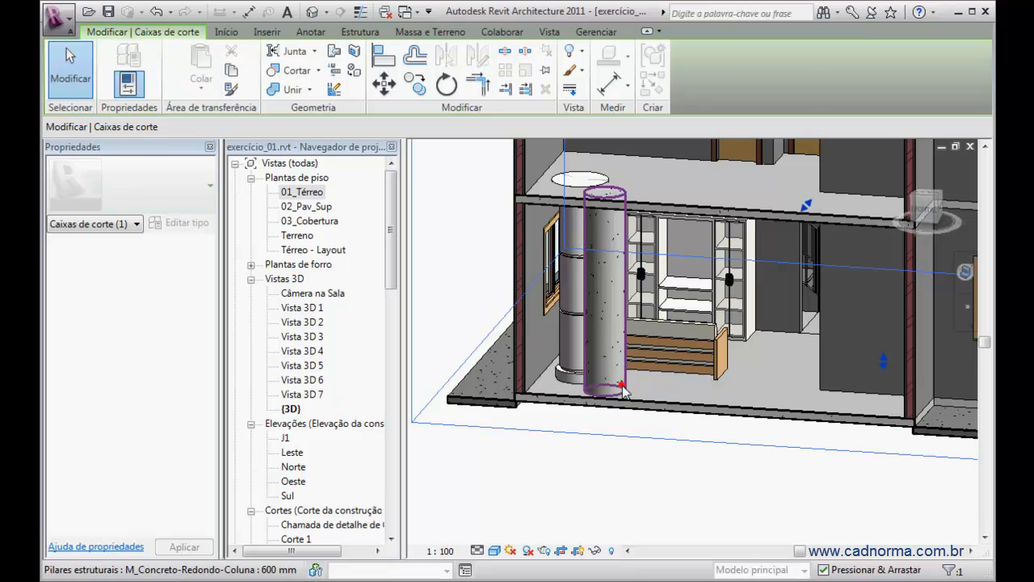
click(620, 386)
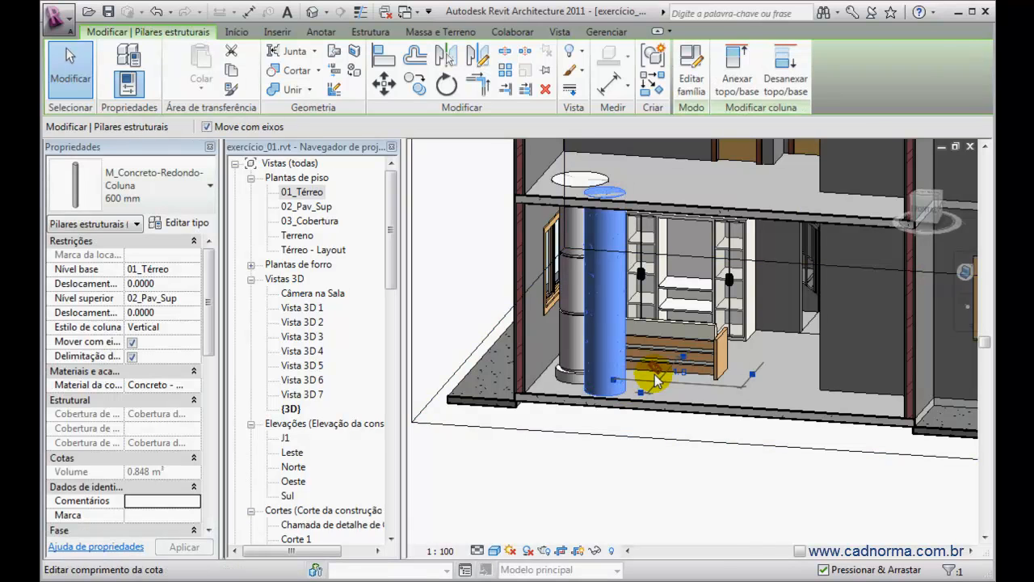
key(Escape)
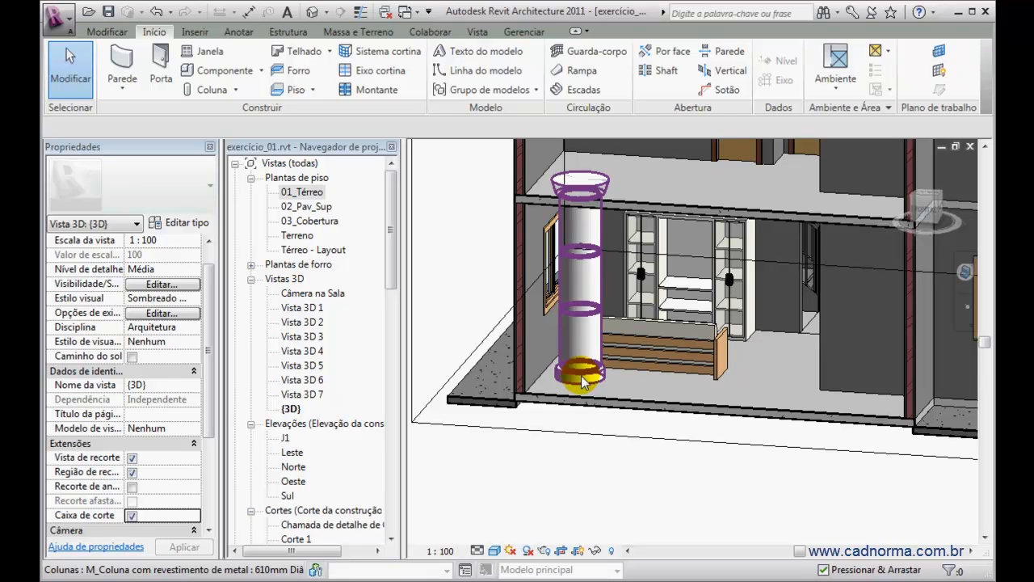
Set the base offset of the metal-clad column in S. Estar to 0.5
click(581, 377)
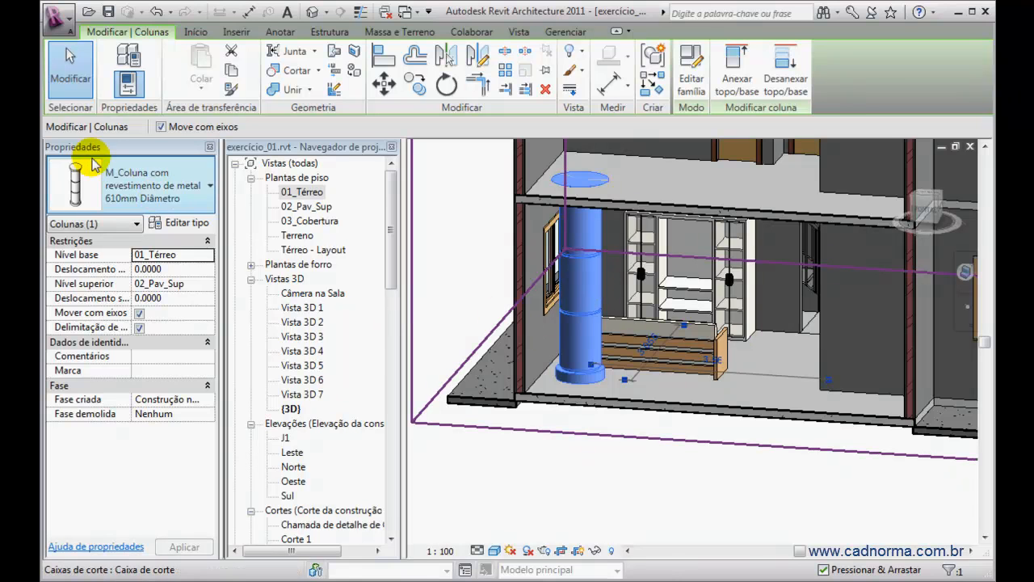
click(173, 268)
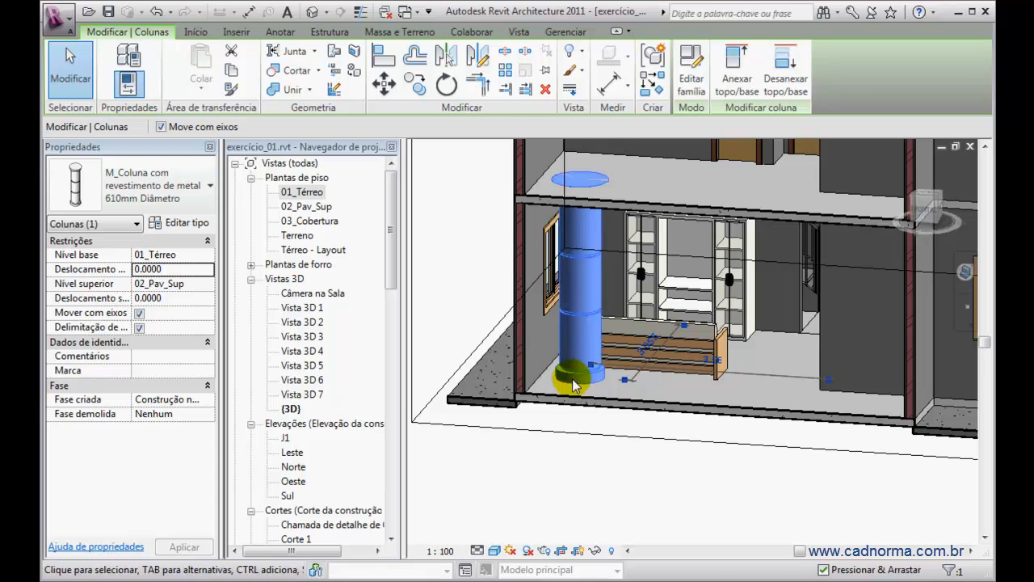
click(176, 269)
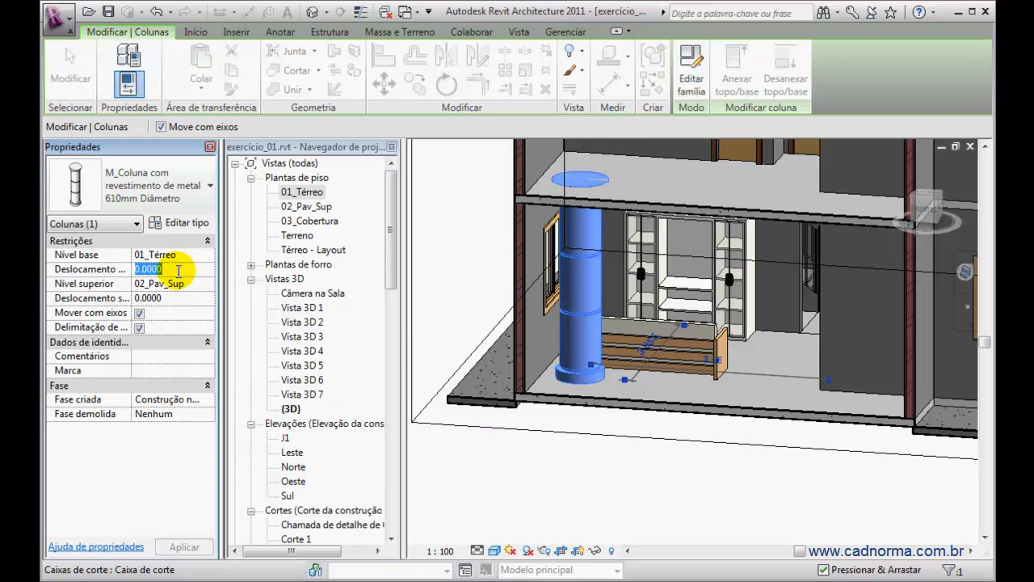
text(0.5)
key(Return)
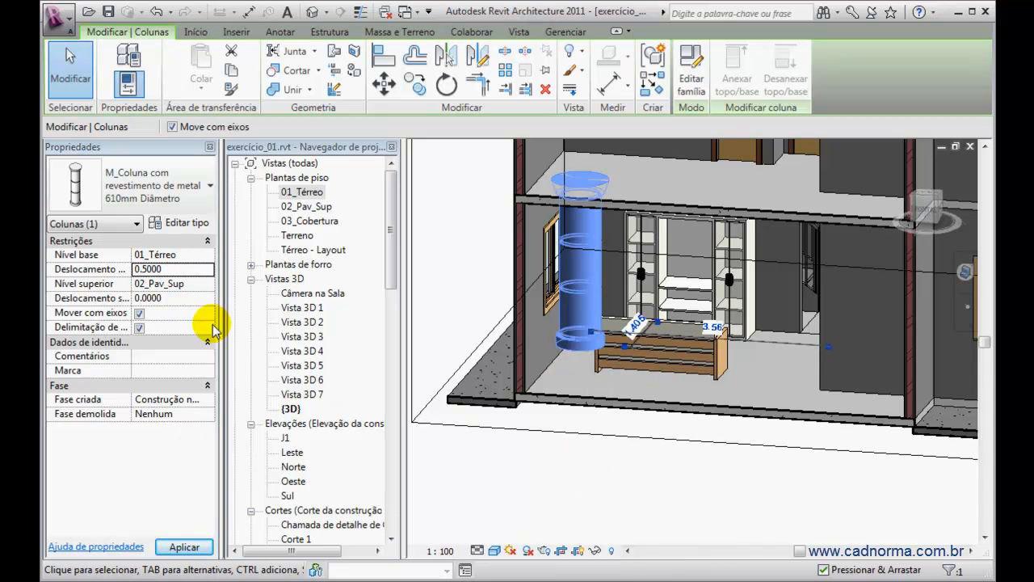
Set the metal-clad column's top offset to -0.5 and apply it
click(178, 298)
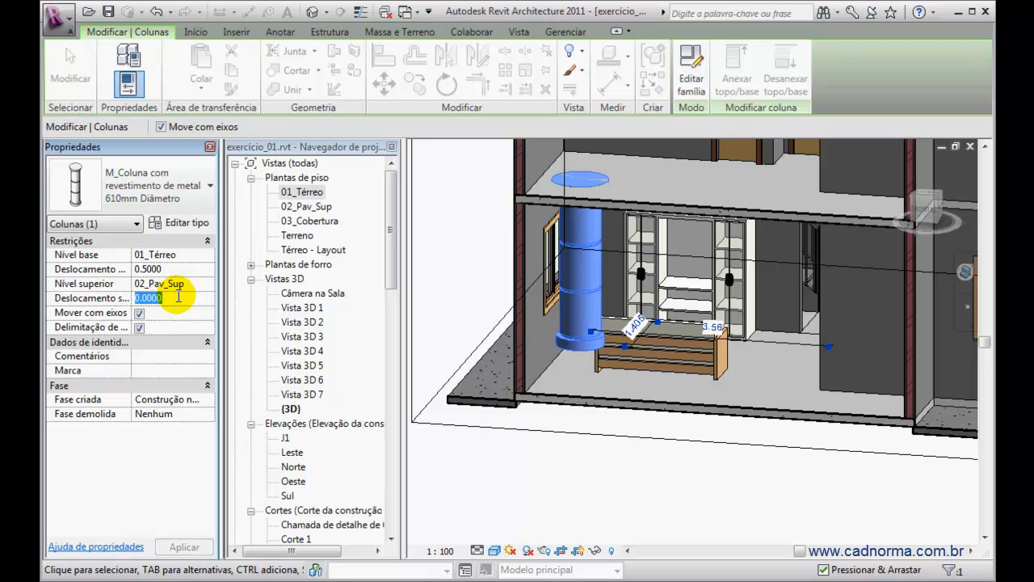
drag(147, 297, 187, 302)
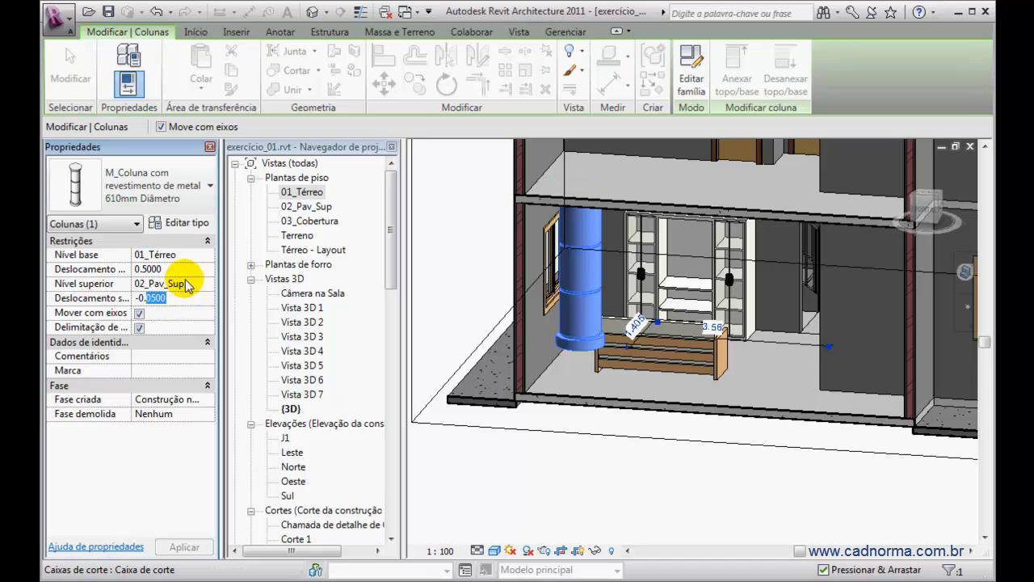
text(5)
key(Return)
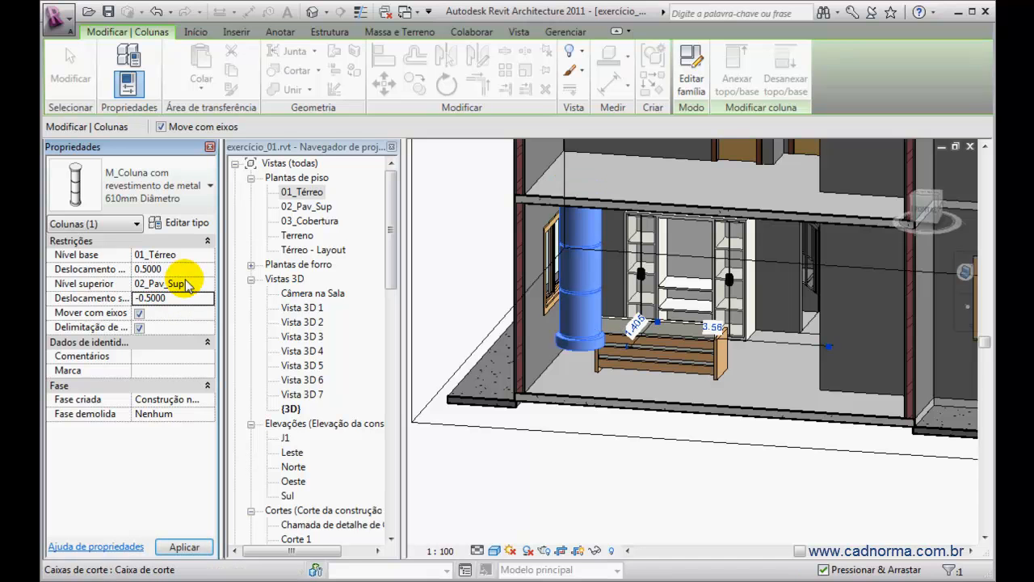
click(184, 547)
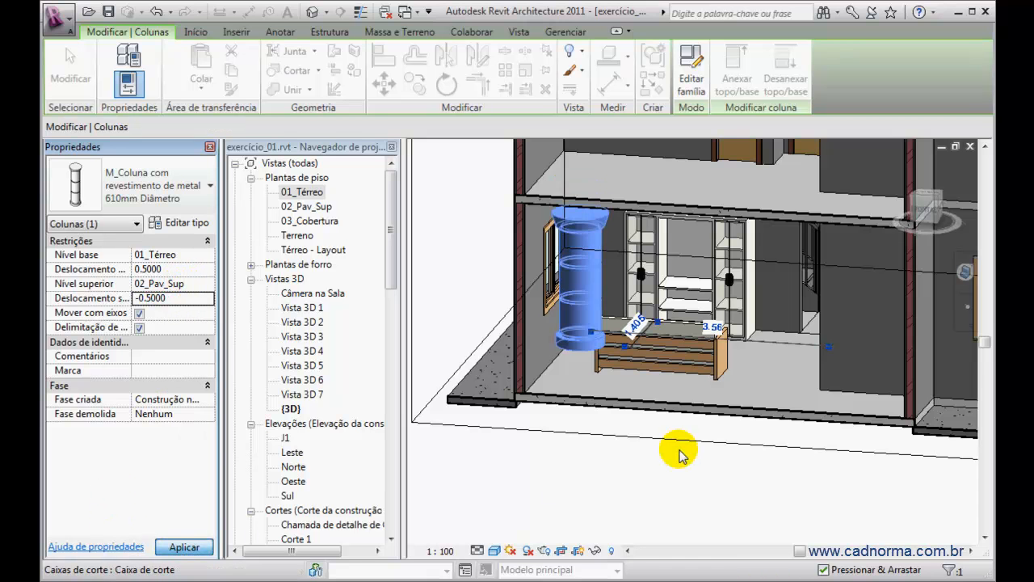
shift+middle_drag(674, 455, 590, 419)
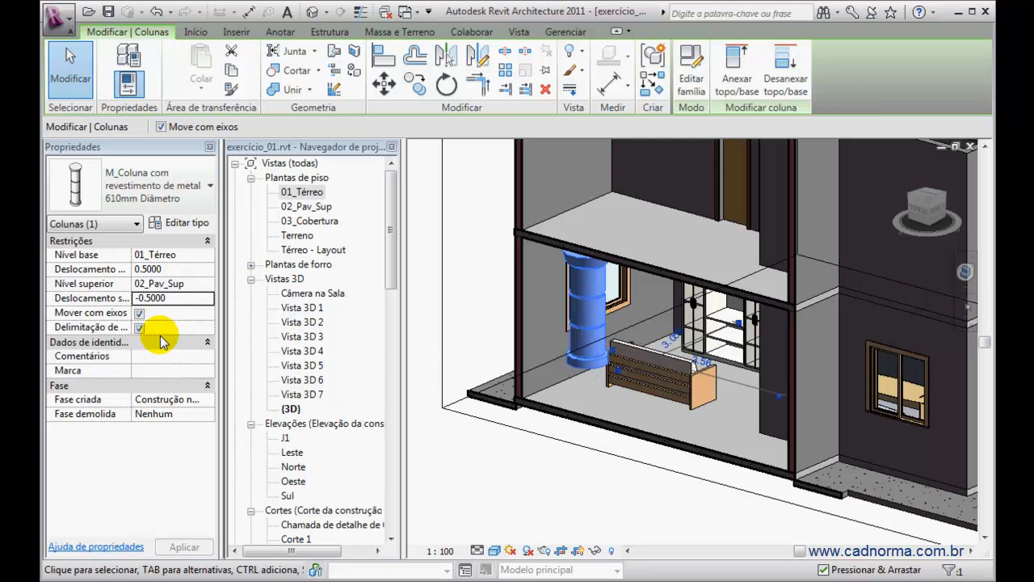
Turn off room bounding (Delimitação de ambientes) for the metal-clad column and delete the column
click(137, 327)
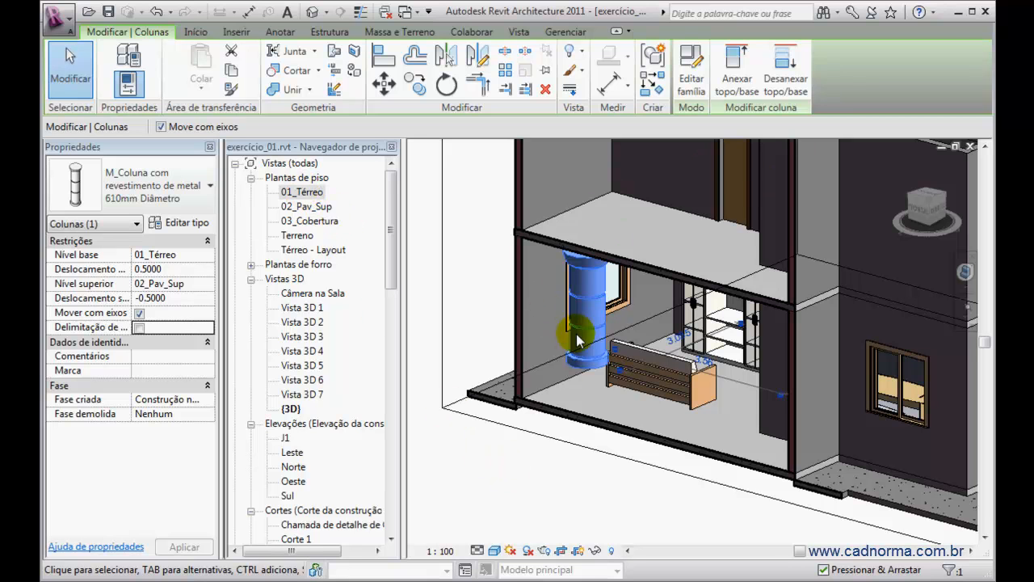
key(Escape)
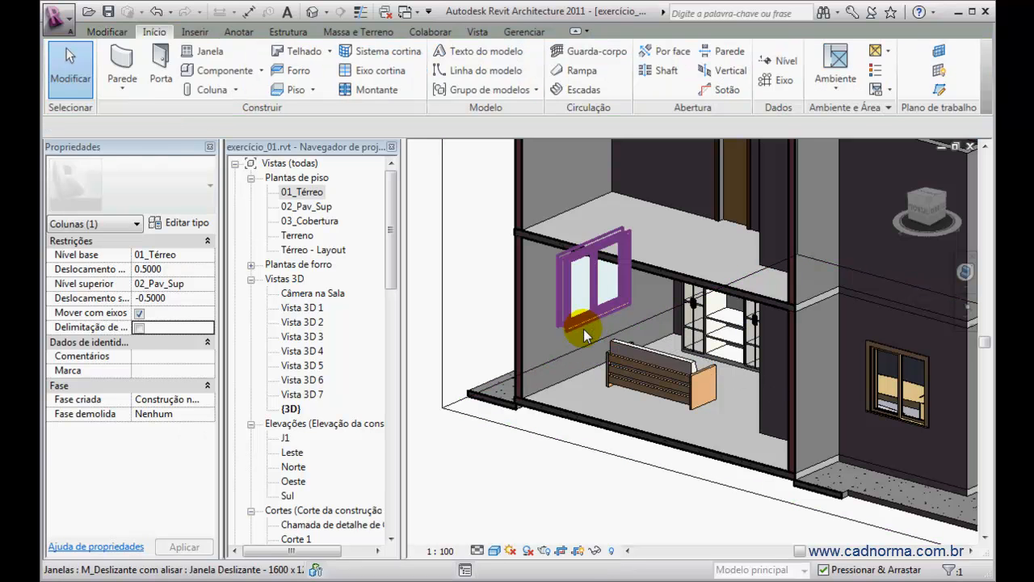
Open the 01_Térreo floor plan and start an architectural column with the M_Coluna retangular 475 x 610 mm type
double_click(305, 191)
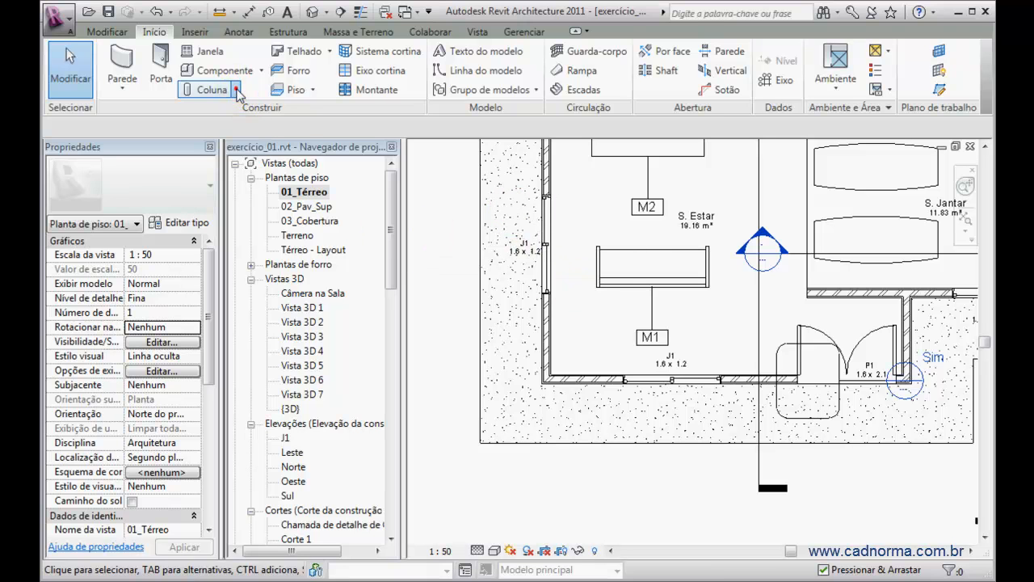
click(235, 90)
click(223, 149)
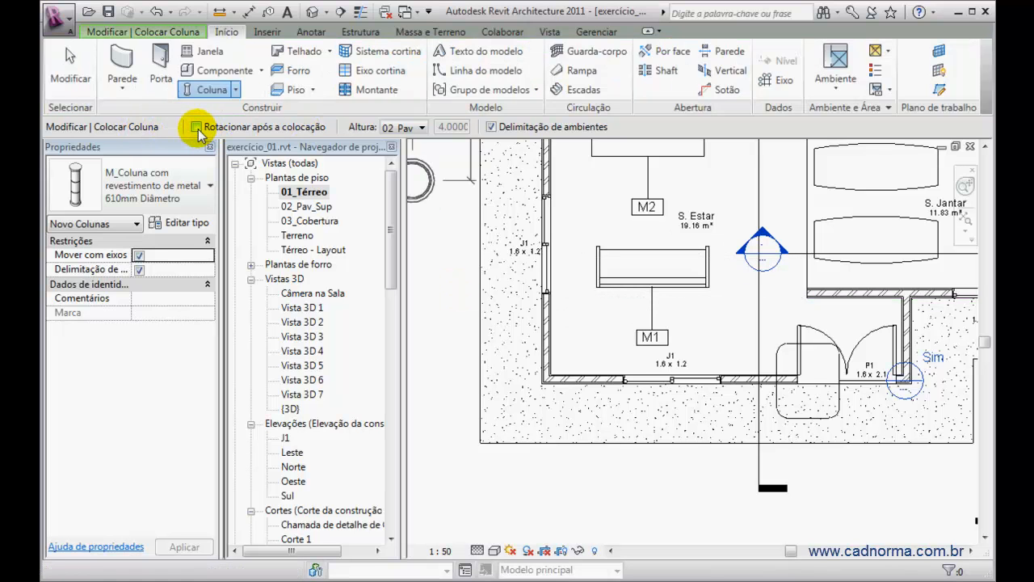
click(211, 187)
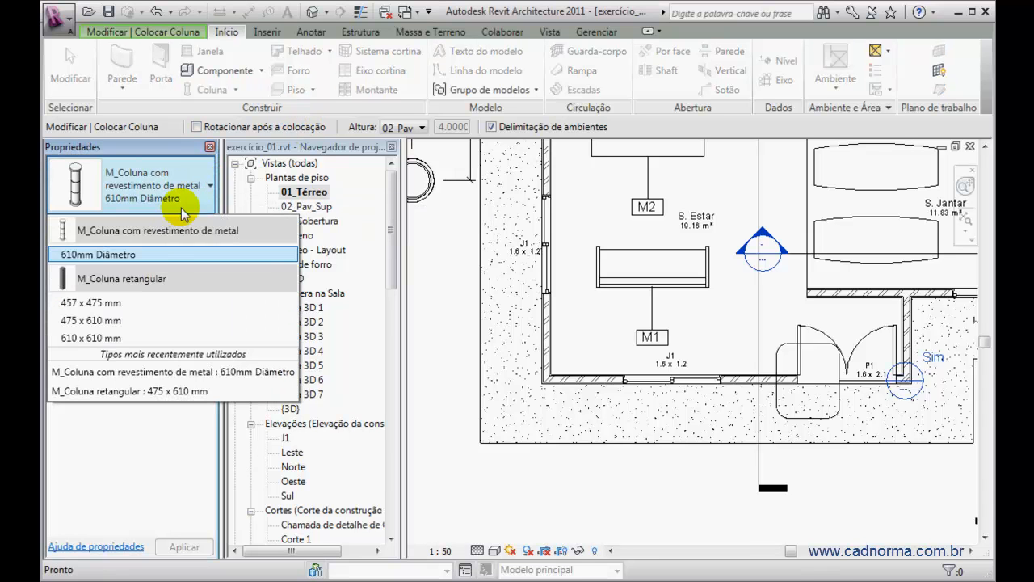
click(111, 324)
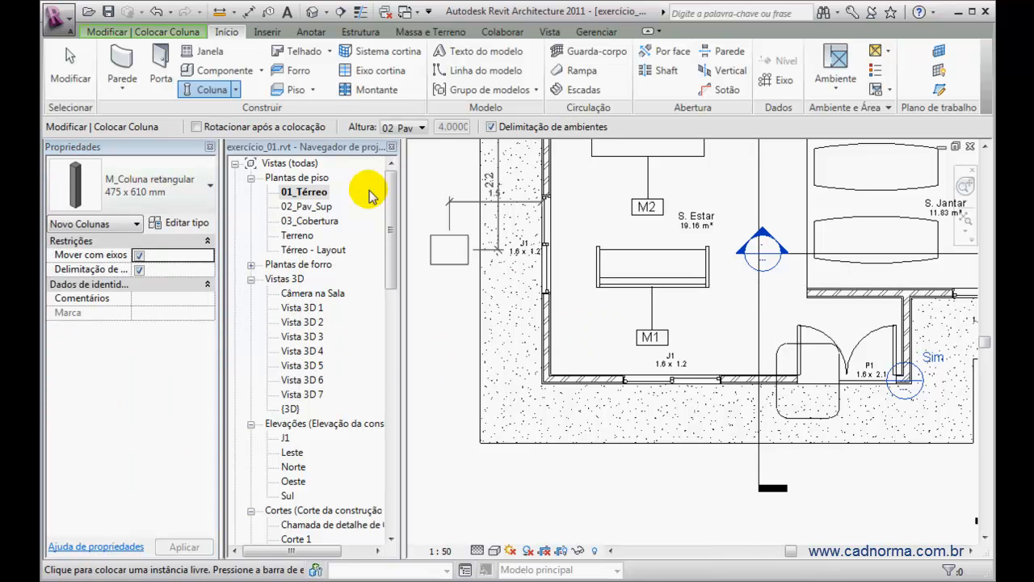
Try to place the rectangular column in S. Estar's lower-left corner area with rotation after placement enabled
click(195, 128)
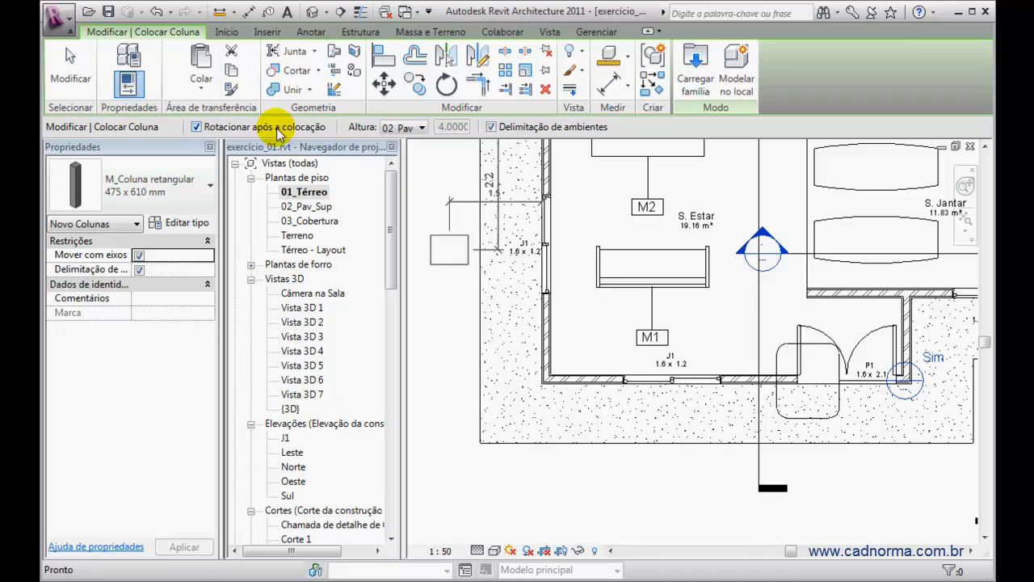
click(586, 335)
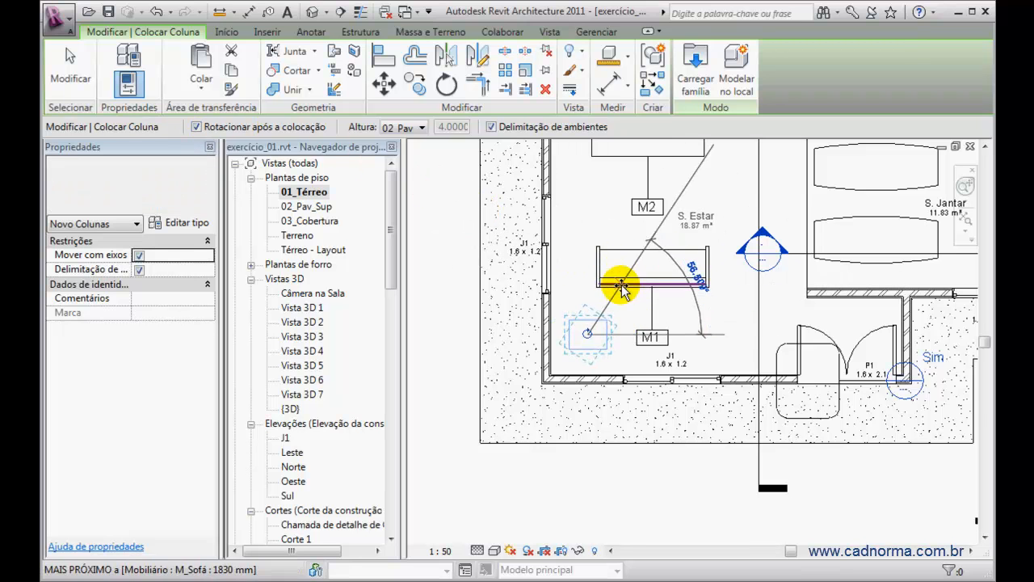
key(Escape)
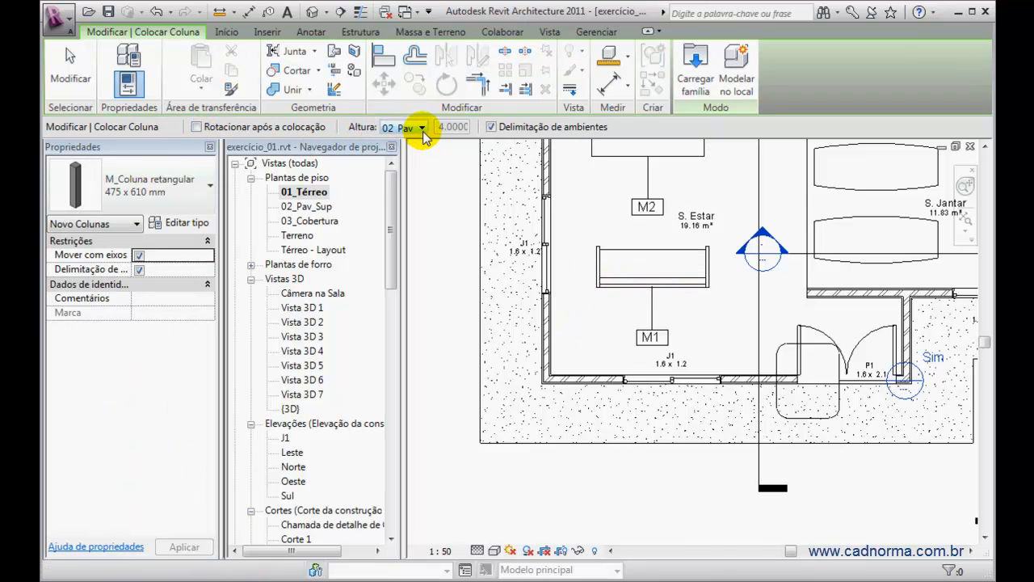
Set the new column's height constraint to Não conectado and end column placement
click(422, 128)
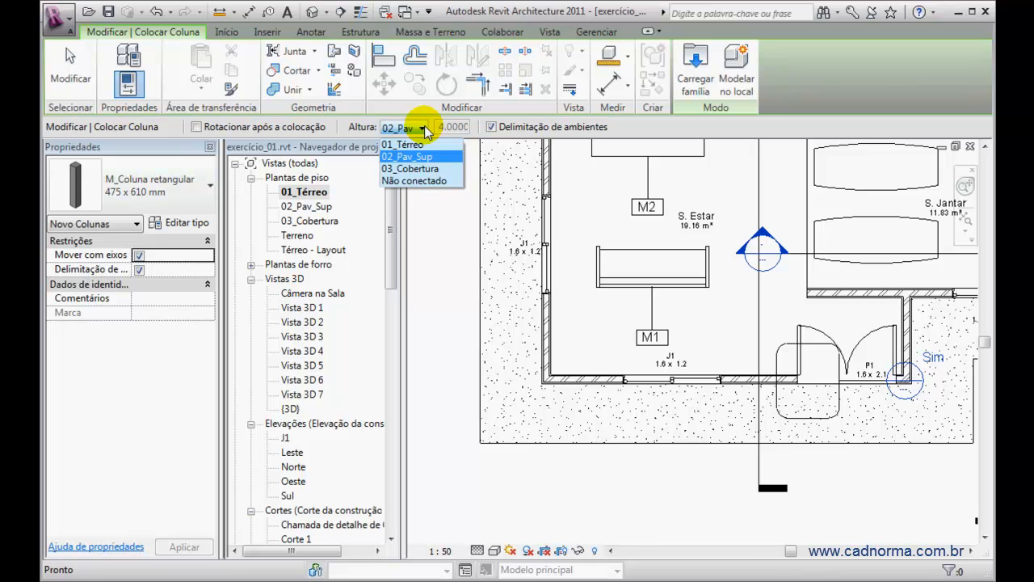
click(419, 182)
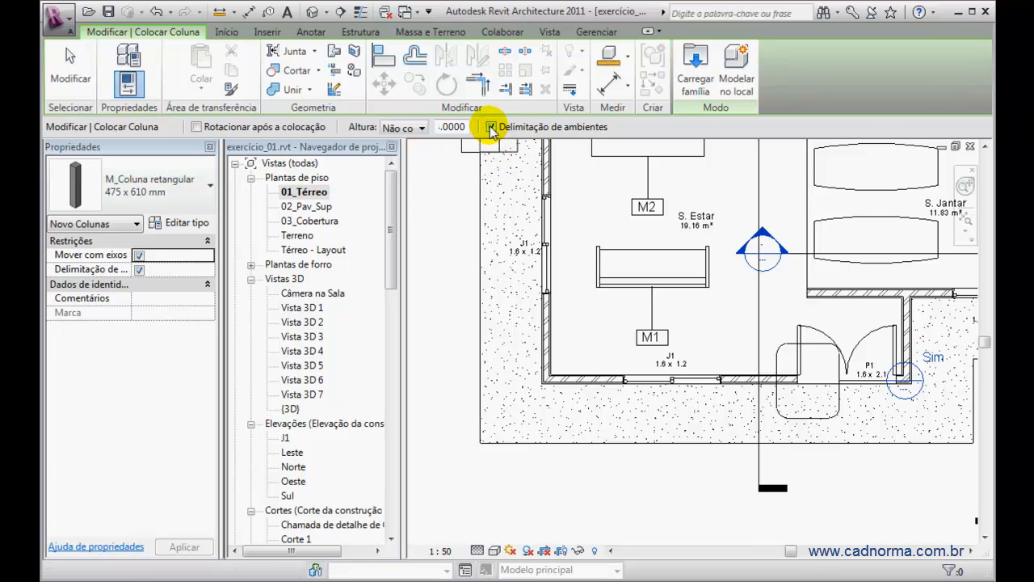
key(Escape)
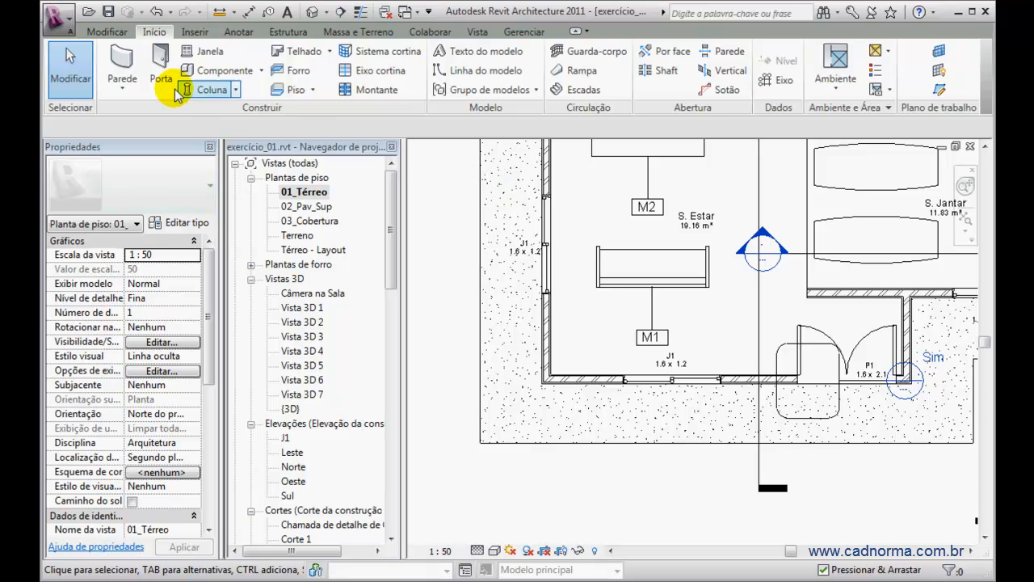
Create a new project from the preset Cadnorma template file
click(60, 17)
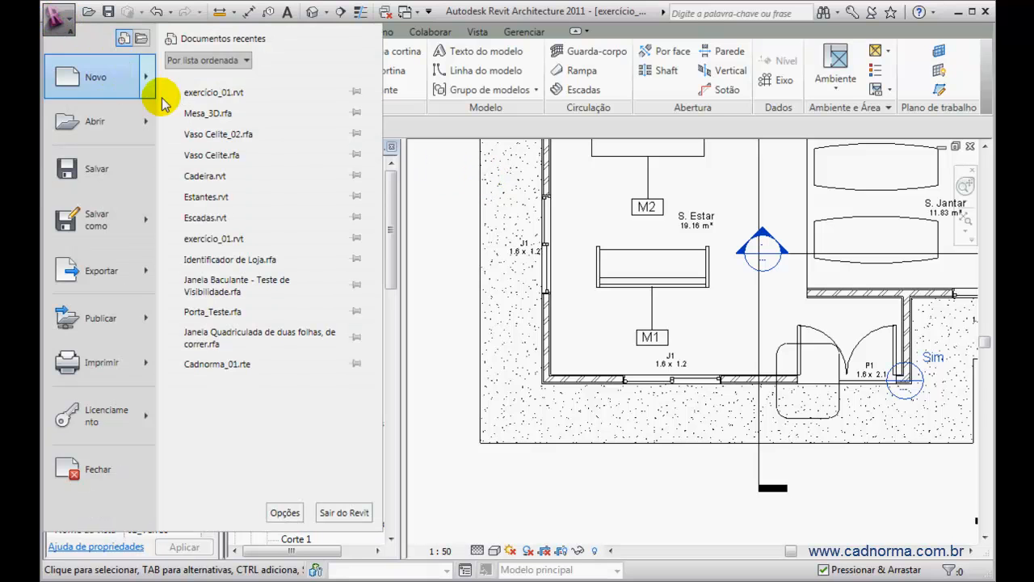
mouse_move(148, 78)
click(218, 100)
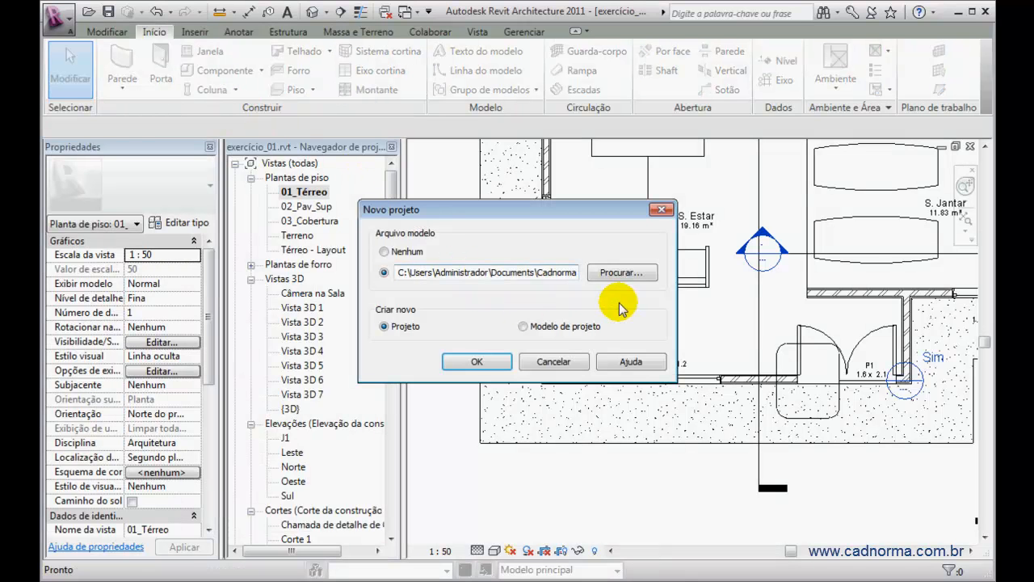
click(474, 363)
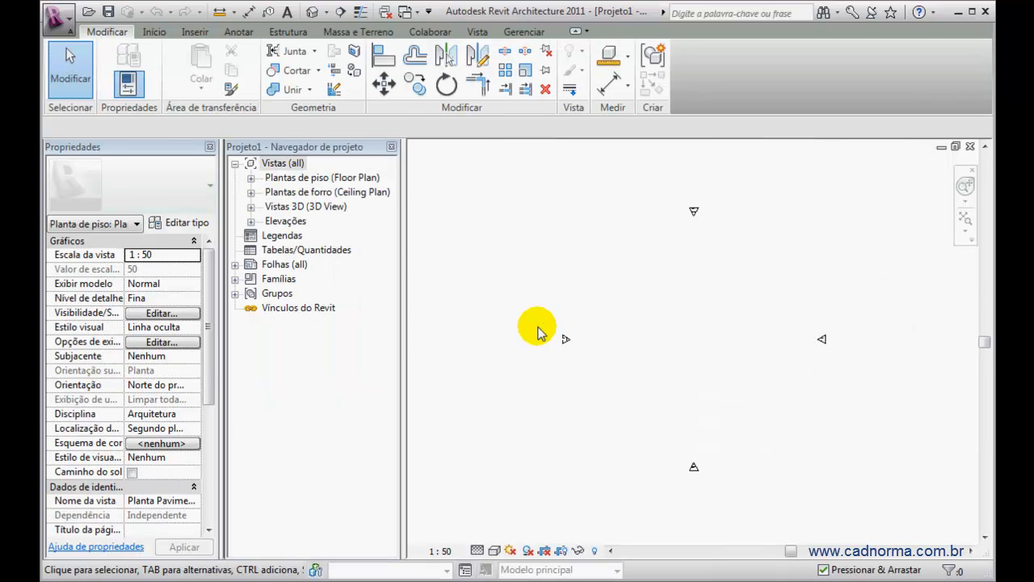
Check the linear format in the new project's units settings and close them
key(u)
key(n)
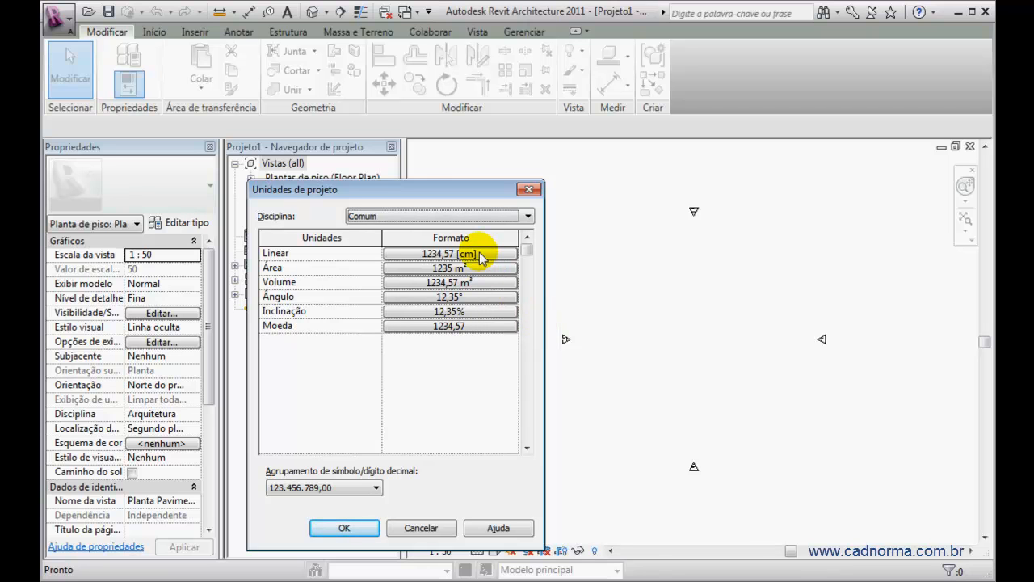
click(347, 527)
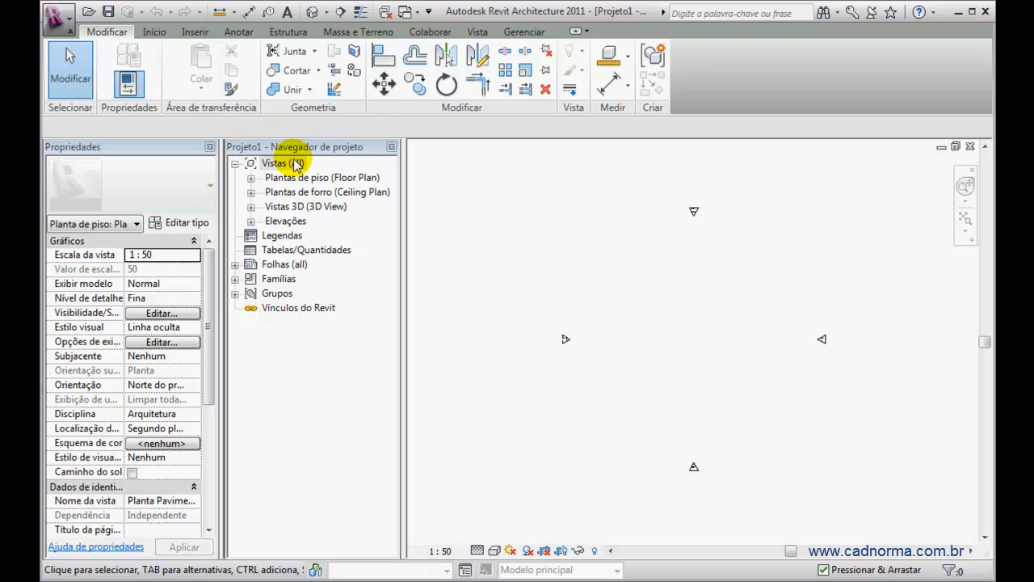
Open elevation 04 of the new project and examine its levels, including Térreo and 1º Pavimento
click(251, 220)
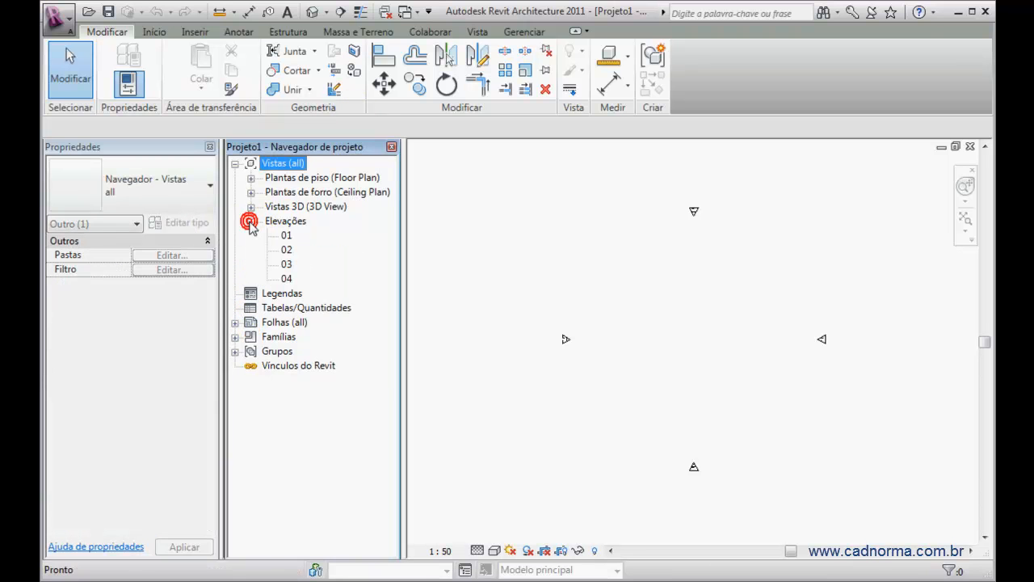
double_click(286, 278)
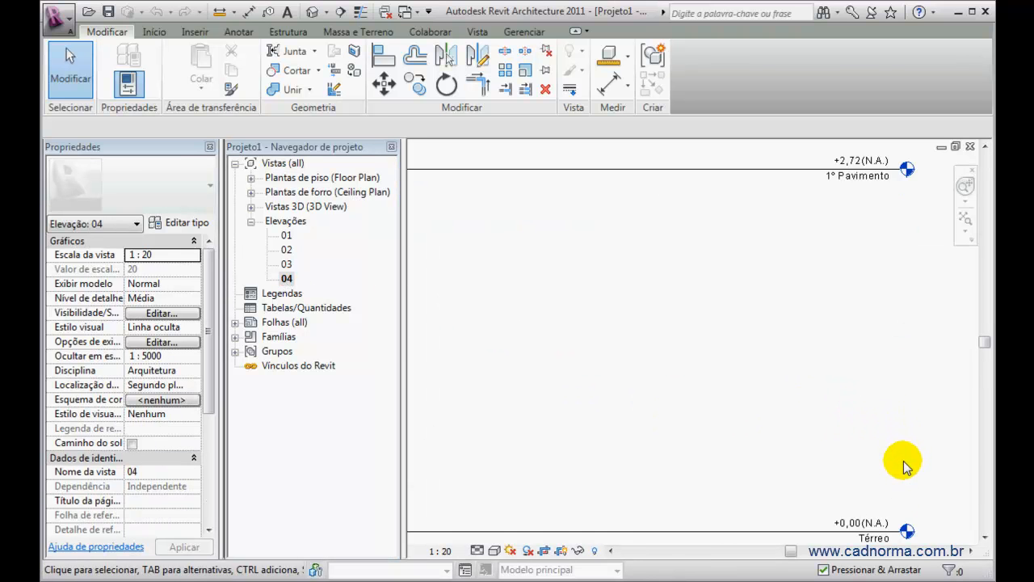
scroll(889, 457, down, 1)
scroll(862, 275, up, 2)
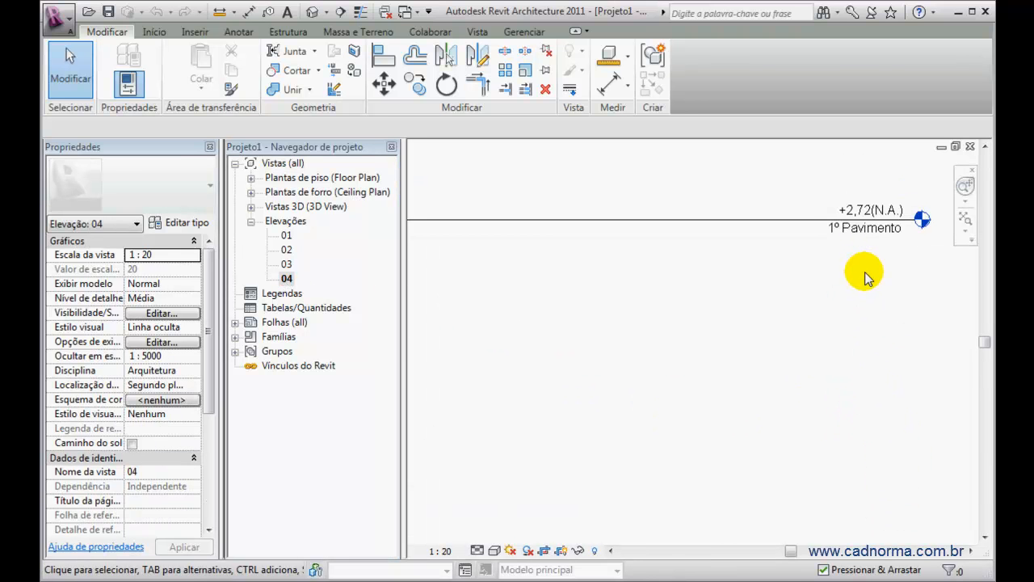
scroll(864, 299, down, 4)
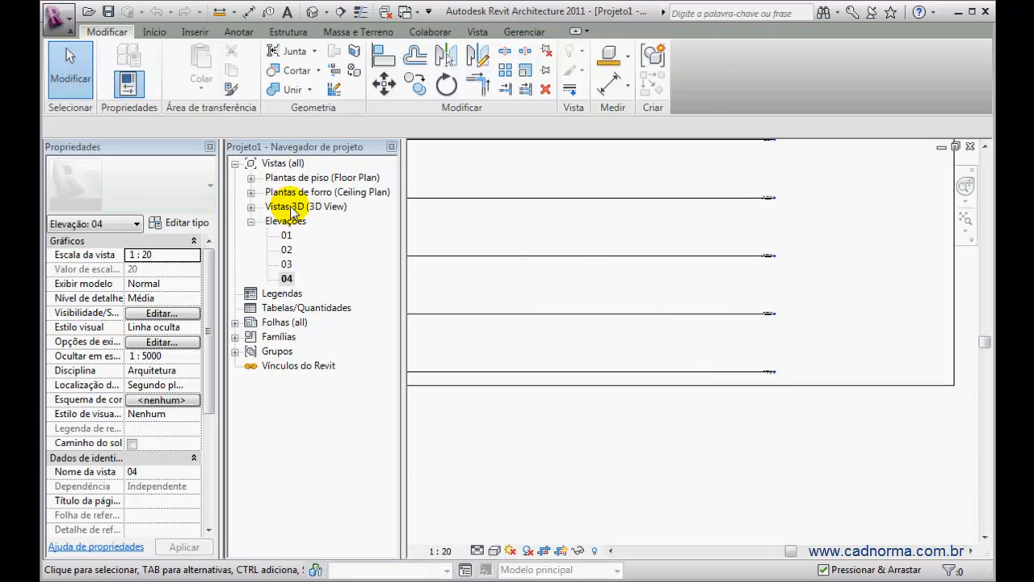
In the Planta 1º Pavimento floor plan, draw three aligned vertical grid lines spaced about 370 and 360 apart
click(250, 179)
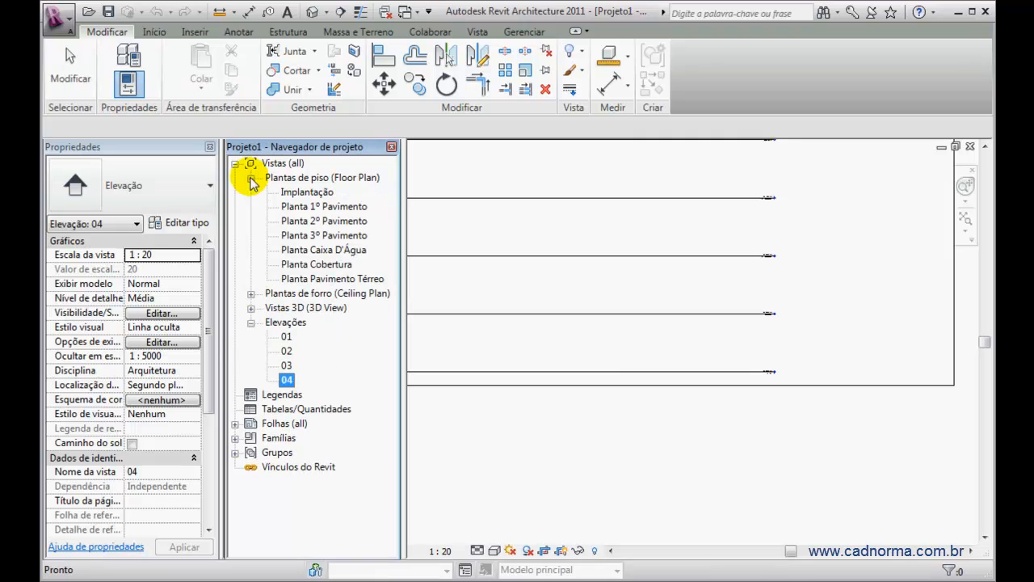
double_click(307, 207)
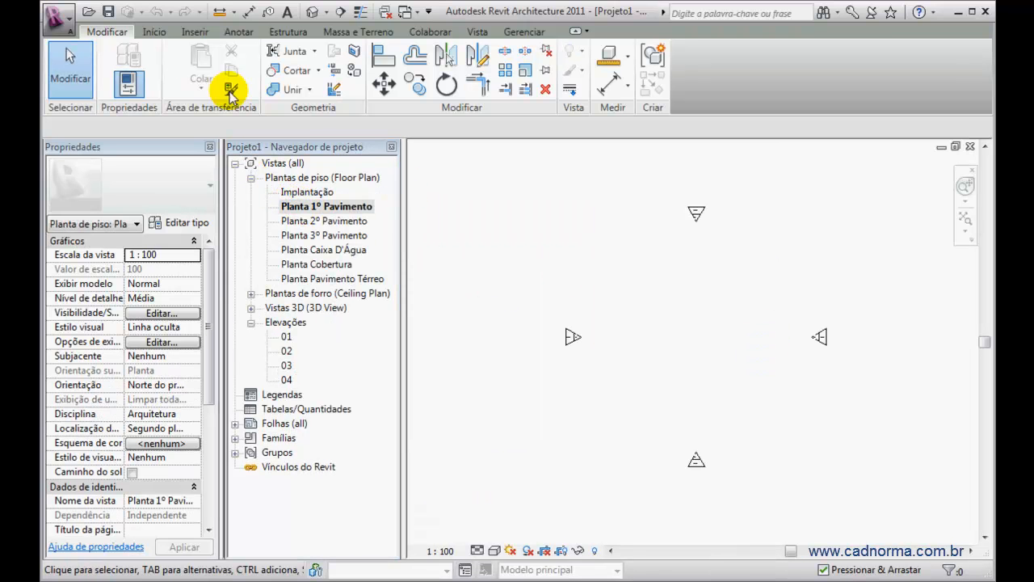
click(154, 34)
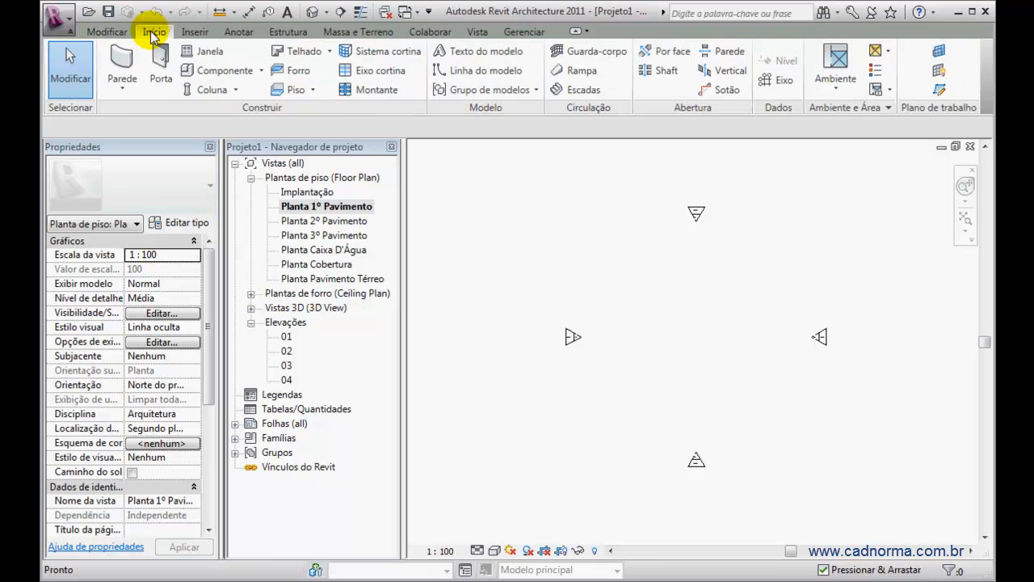
click(777, 79)
click(635, 242)
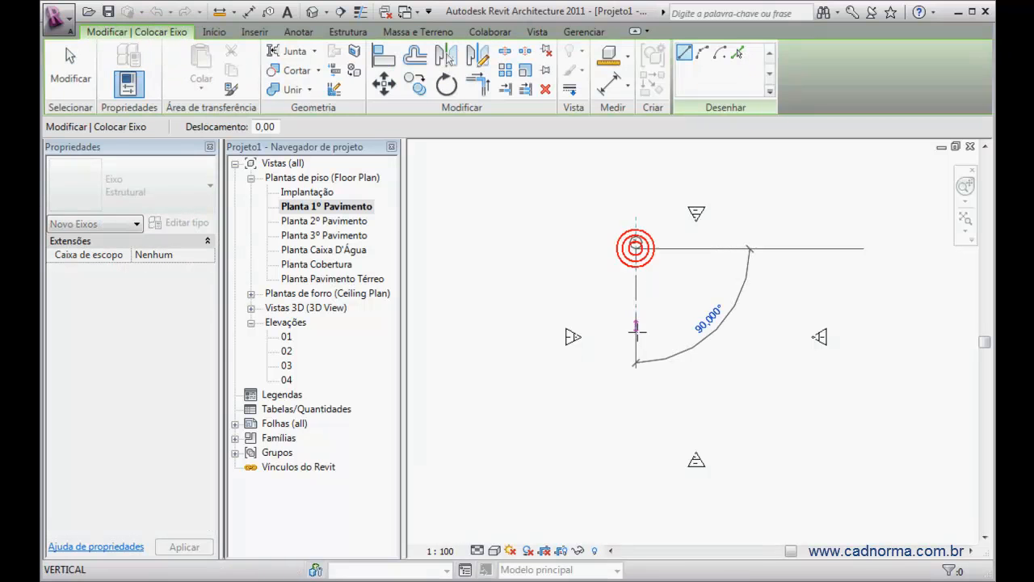
click(634, 415)
scroll(679, 255, up, 2)
click(685, 240)
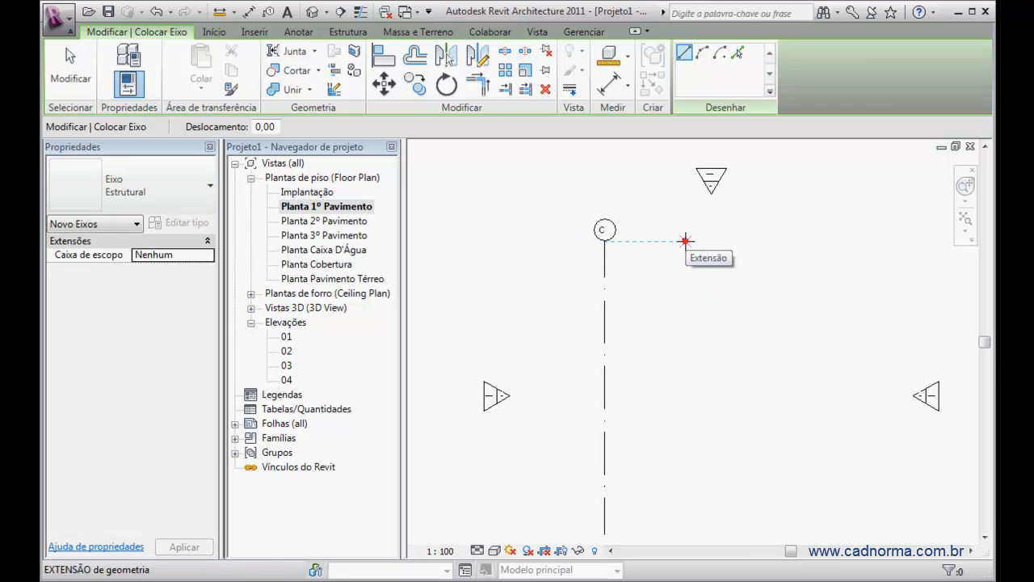
scroll(684, 249, down, 2)
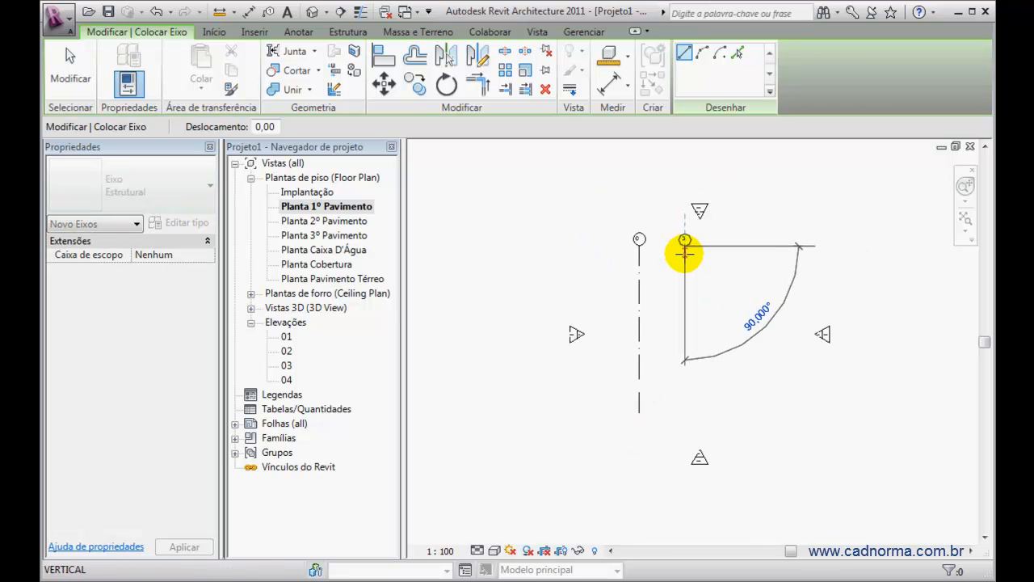
click(685, 391)
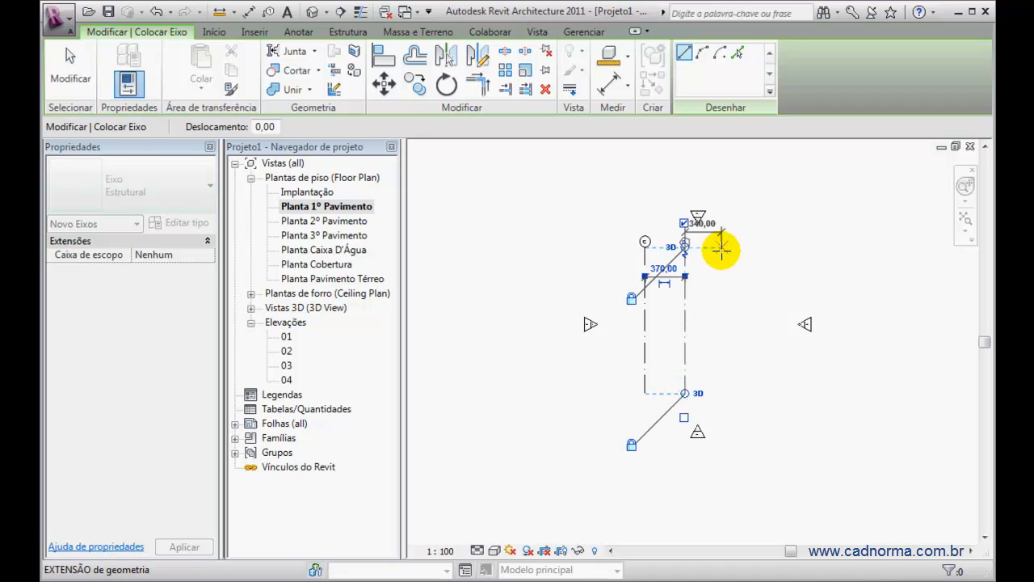
click(722, 246)
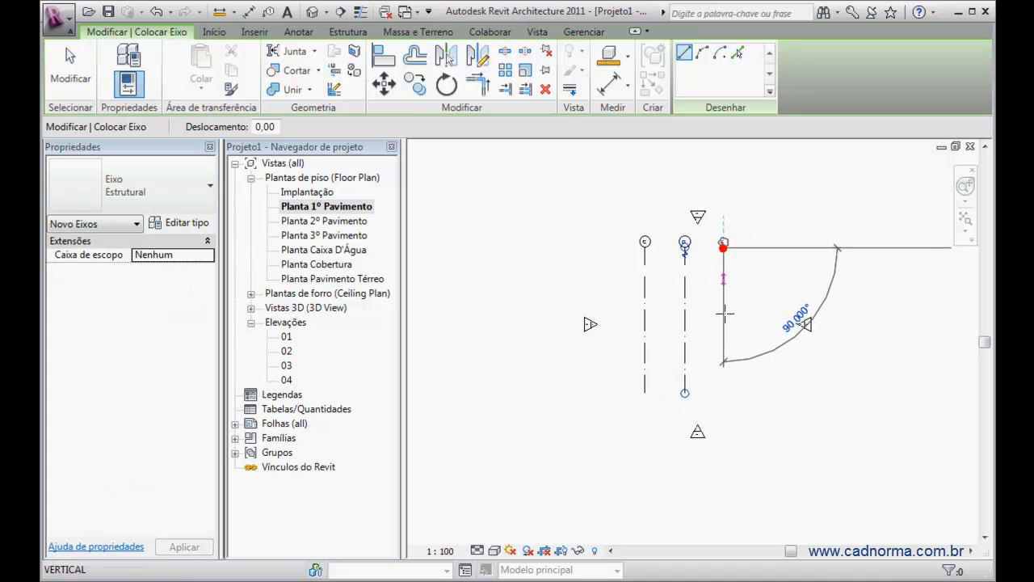
click(722, 392)
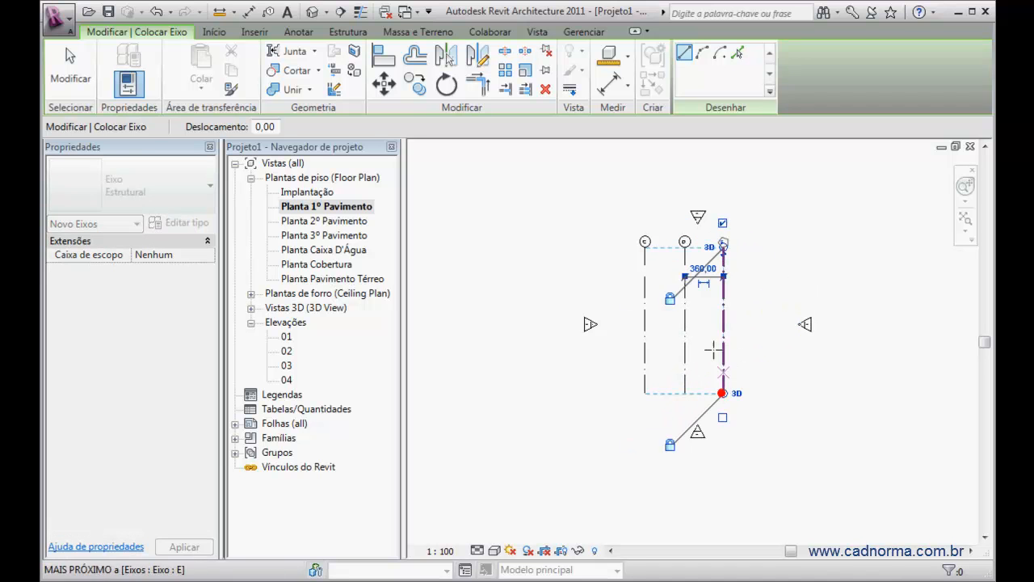
Draw three horizontal grid lines across the vertical ones, spaced about 300 and 310 apart, and end grid placement
click(623, 274)
click(744, 274)
click(619, 306)
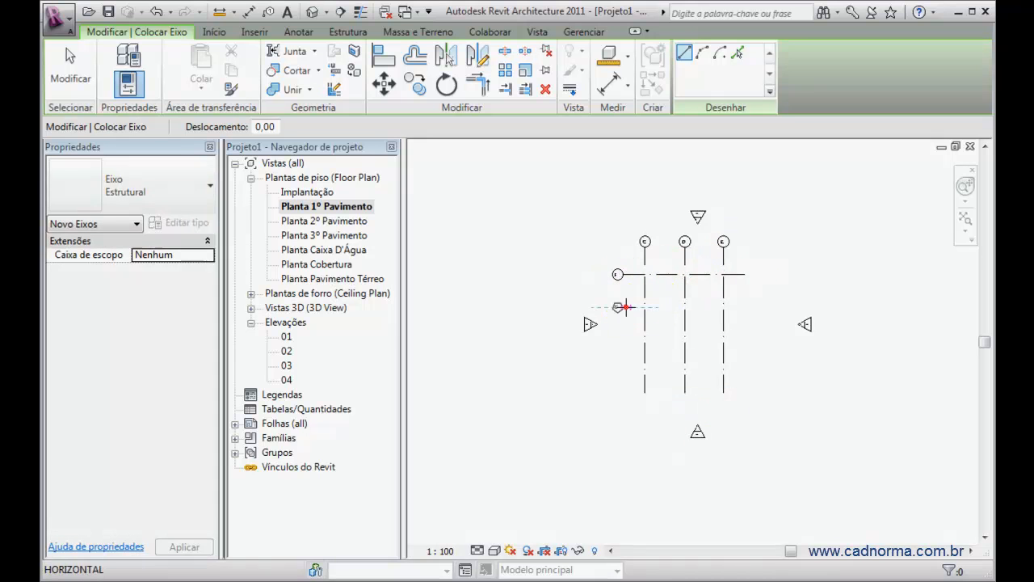
click(746, 307)
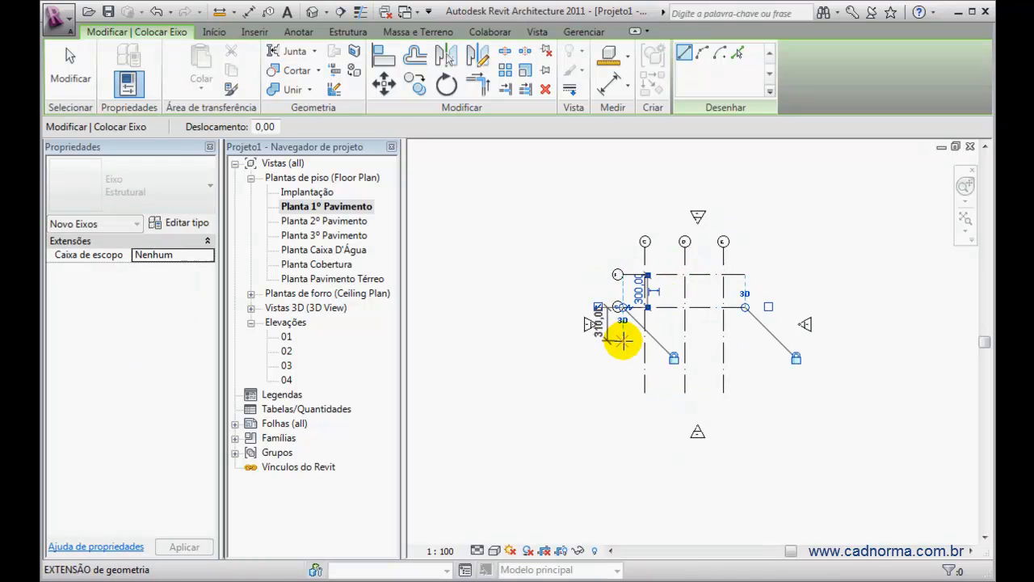
click(619, 340)
click(744, 339)
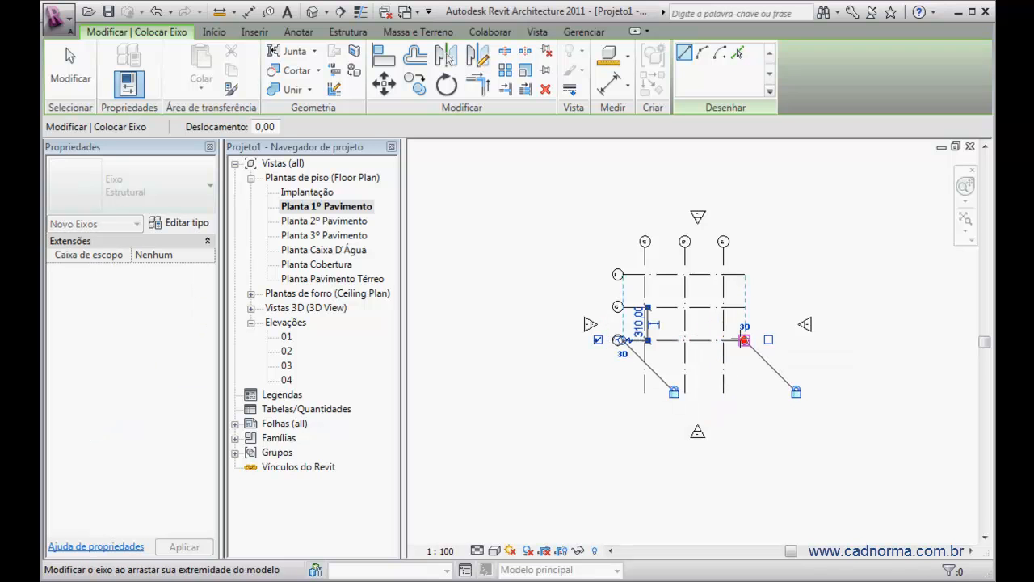
click(71, 74)
click(72, 75)
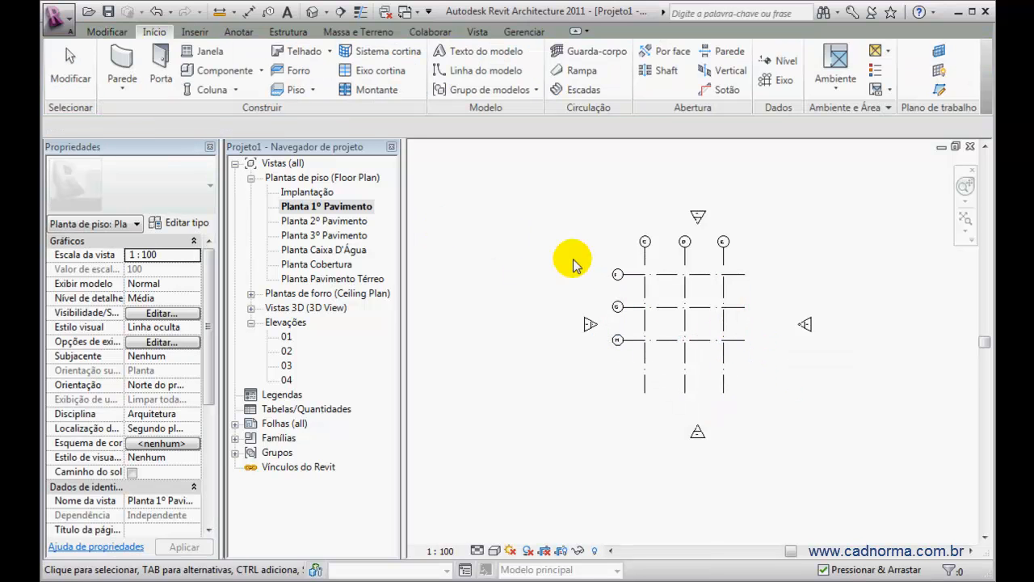
Start an architectural column and load the M_Coluna chanfrada.rfa family from the Colunas folder
click(237, 90)
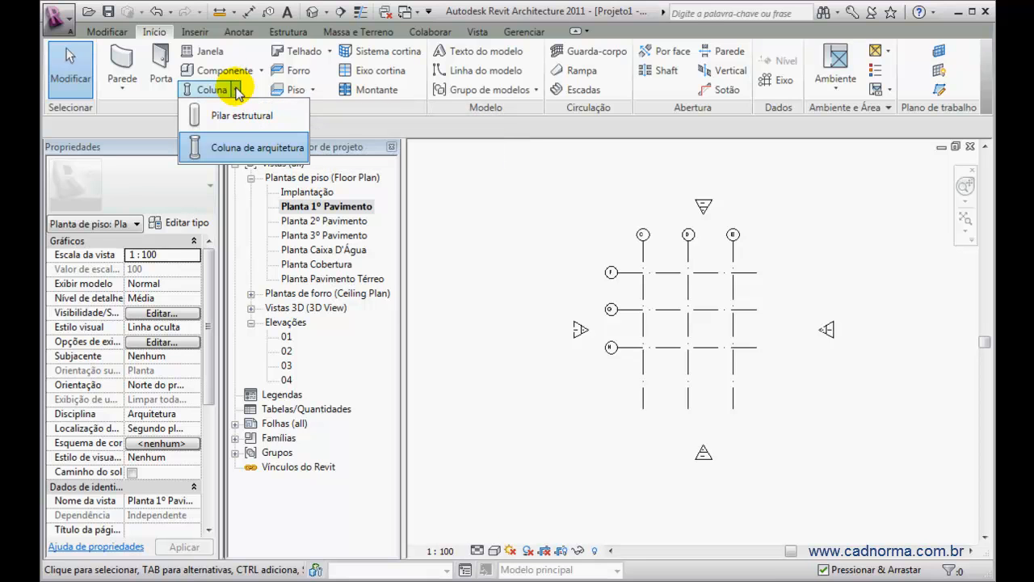
click(222, 146)
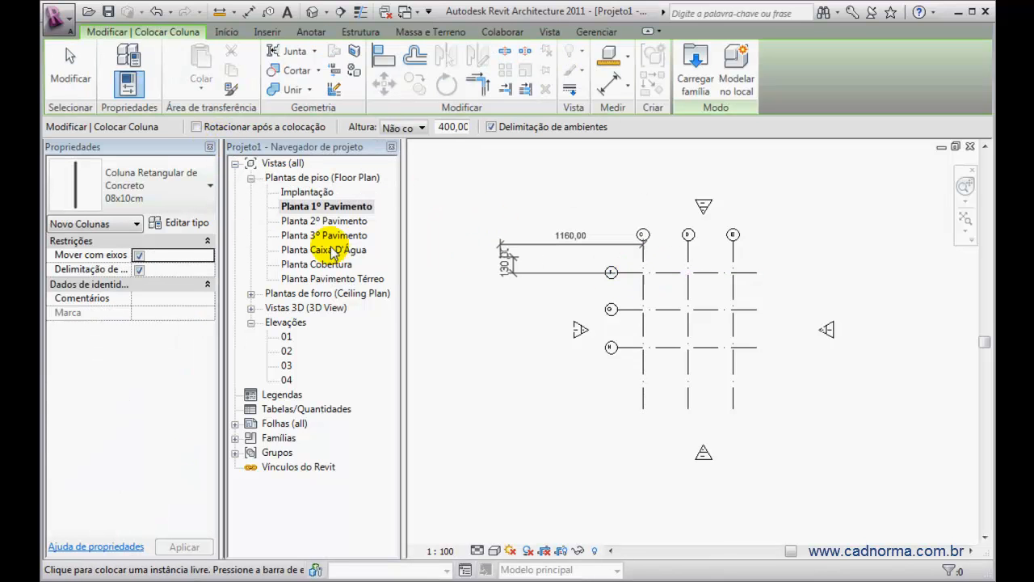
click(210, 189)
click(169, 198)
click(694, 69)
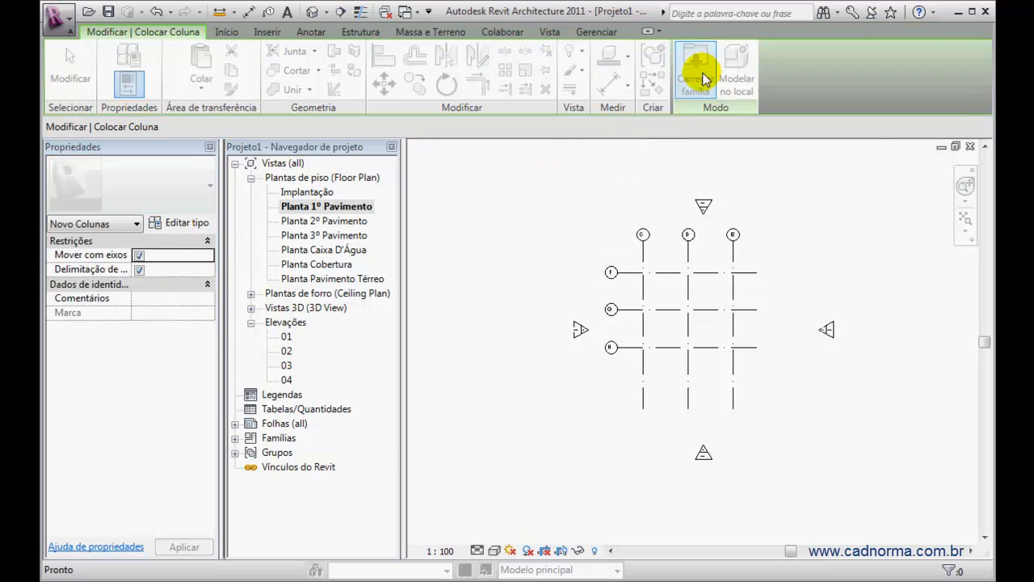
double_click(444, 183)
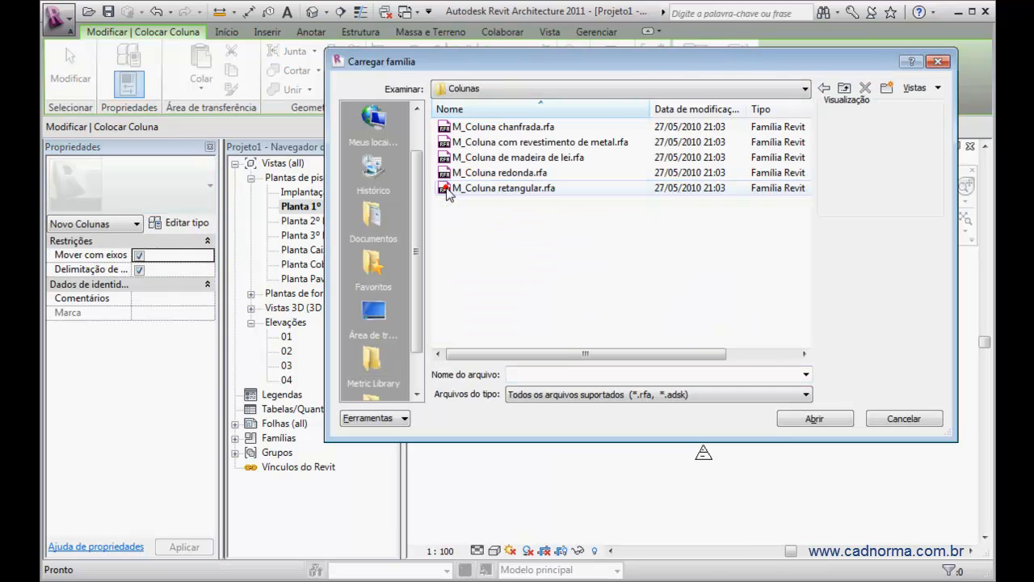
click(449, 126)
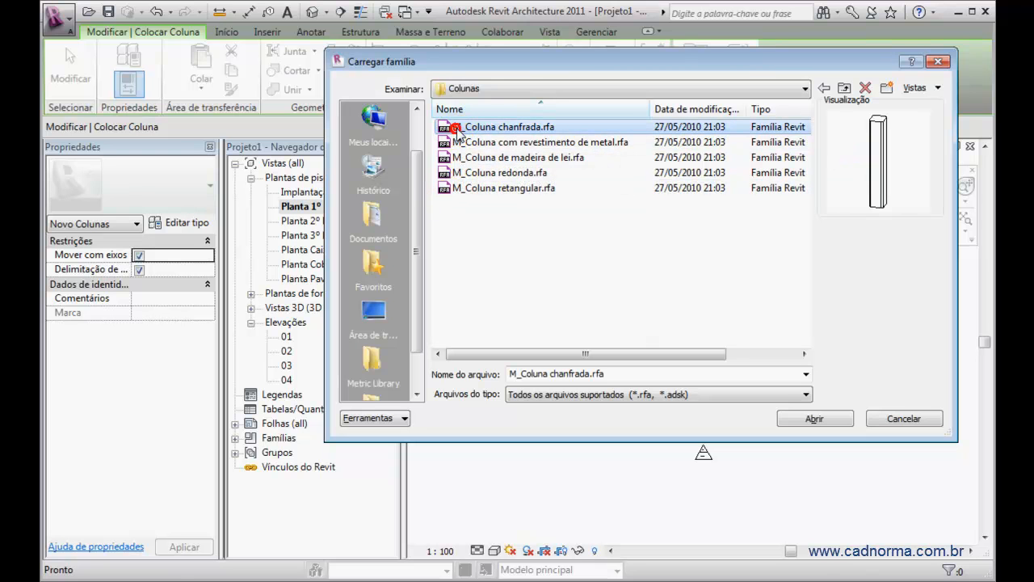
click(813, 416)
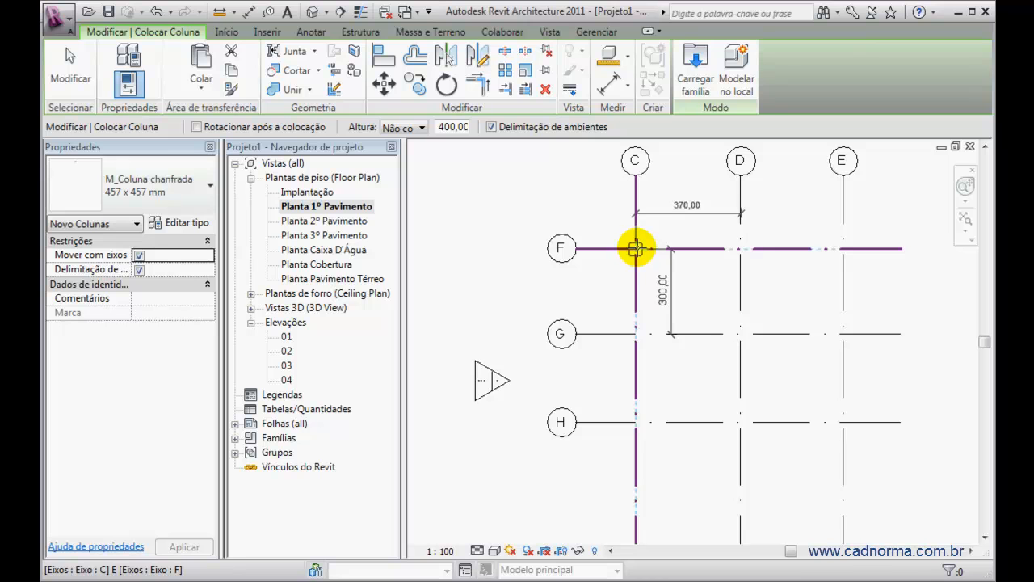
Place M_Coluna chanfrada 457 x 457 mm columns where grid F crosses grids C, D and E
click(635, 248)
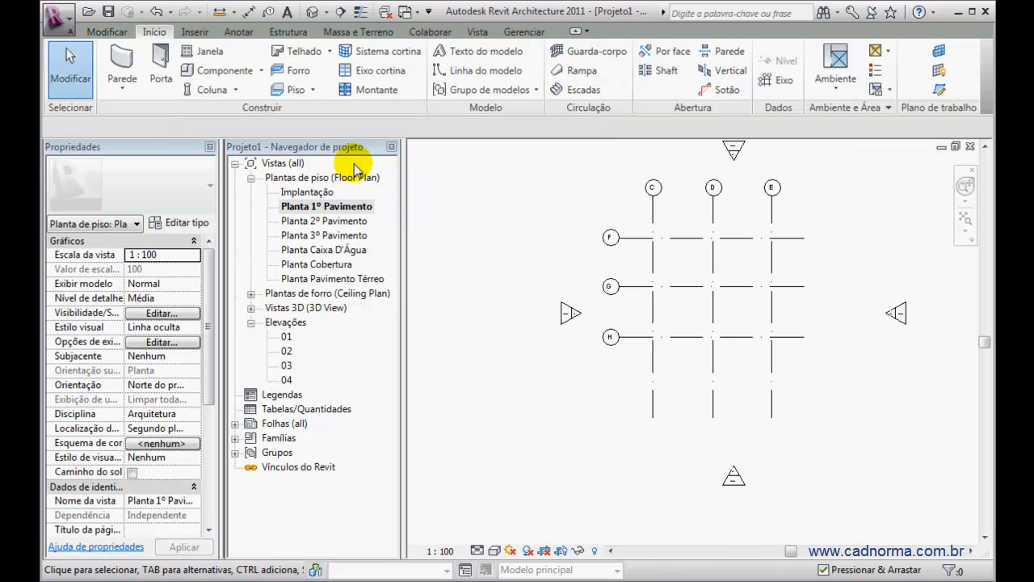
click(211, 90)
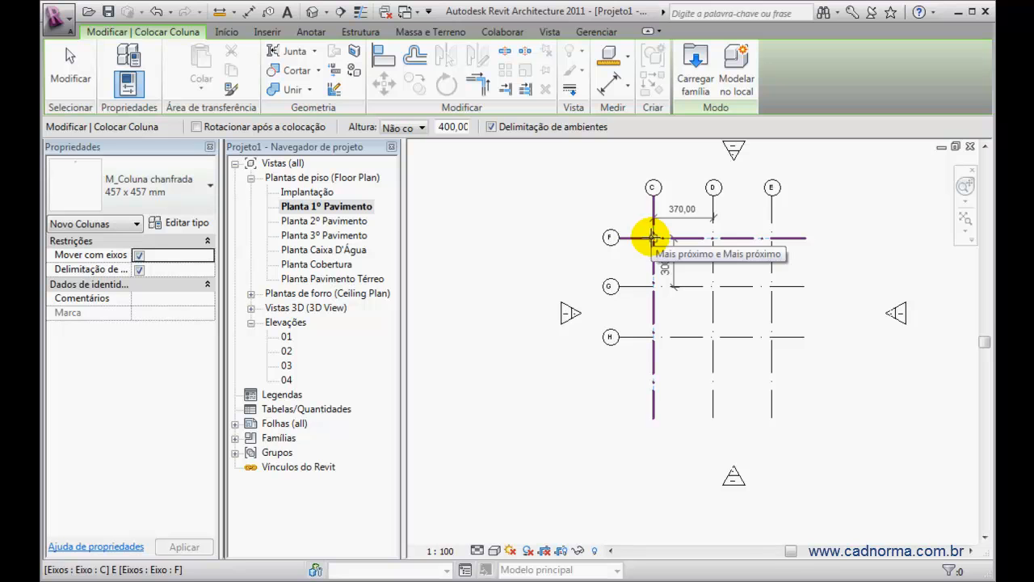
click(652, 236)
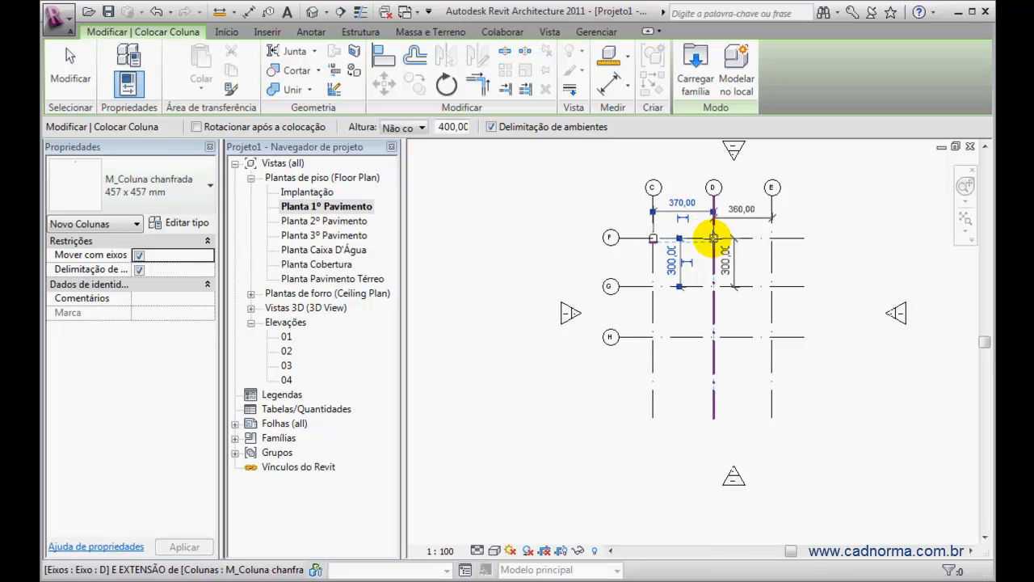
click(713, 237)
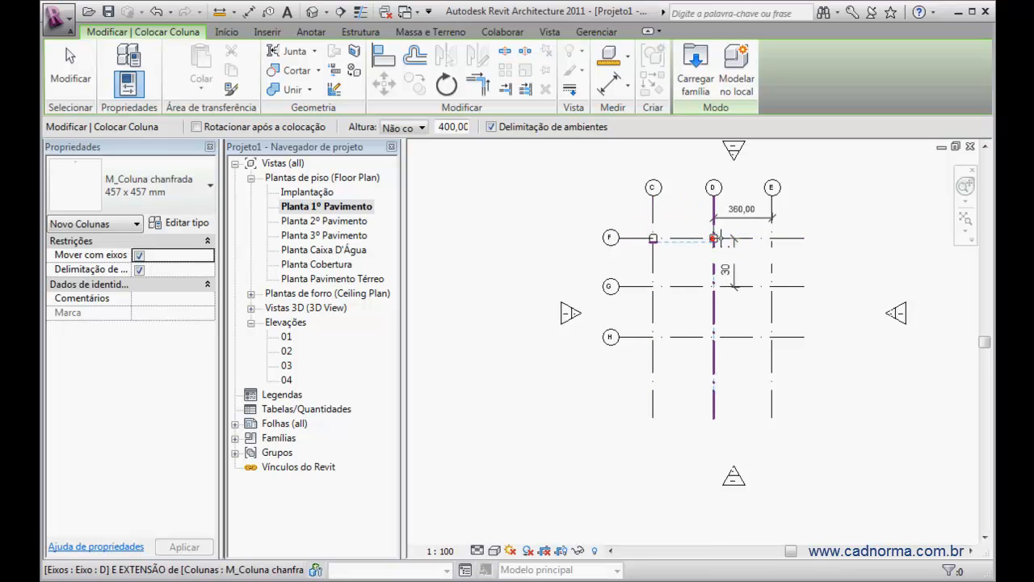
click(771, 237)
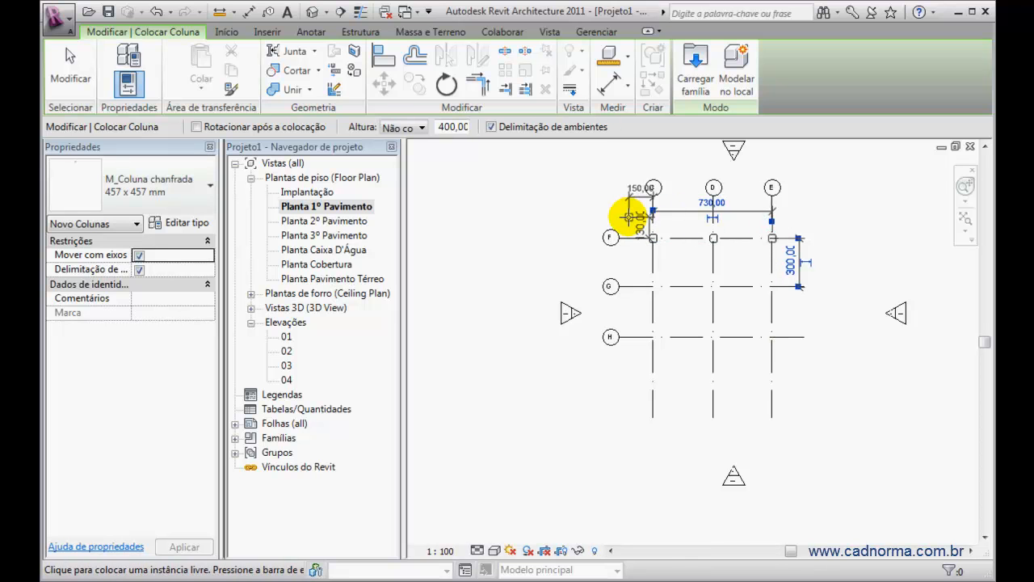
End column placement and delete the three architectural columns along grid F
click(70, 60)
drag(633, 222, 794, 265)
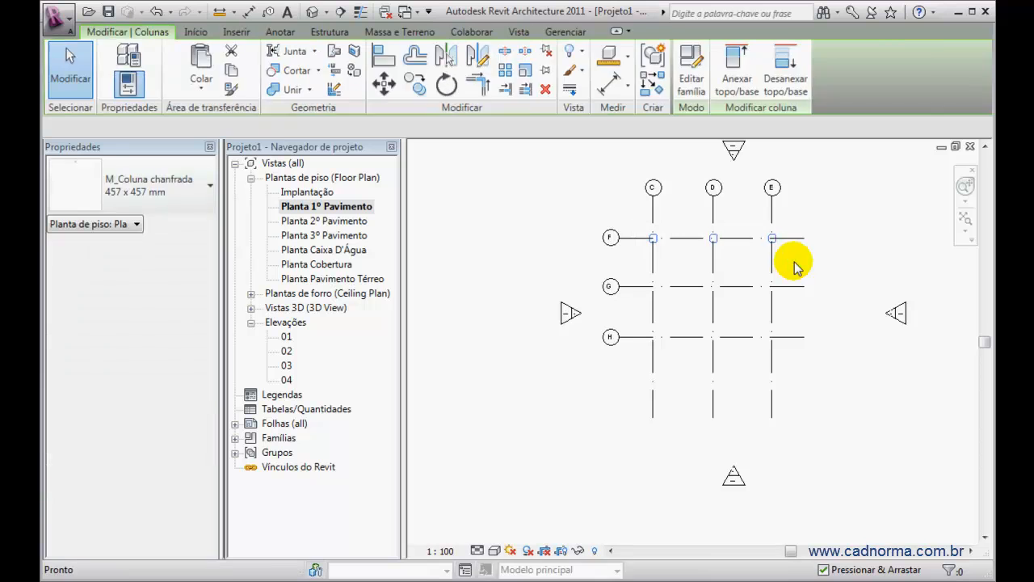
key(Delete)
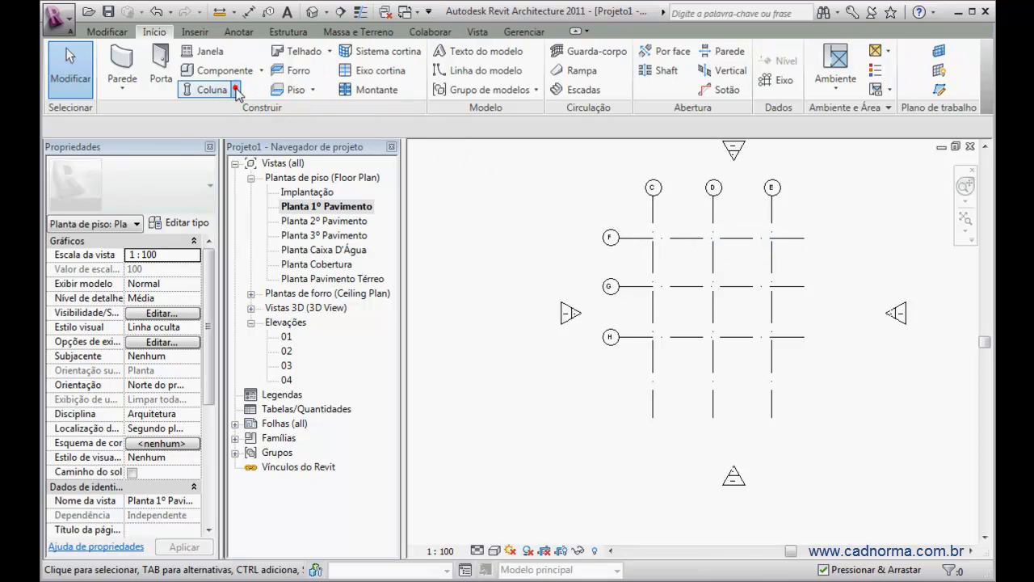
Try to place 20x40 cm rectangular concrete structural columns at every intersection of grids C, D, E with F, G, H
click(236, 90)
click(225, 118)
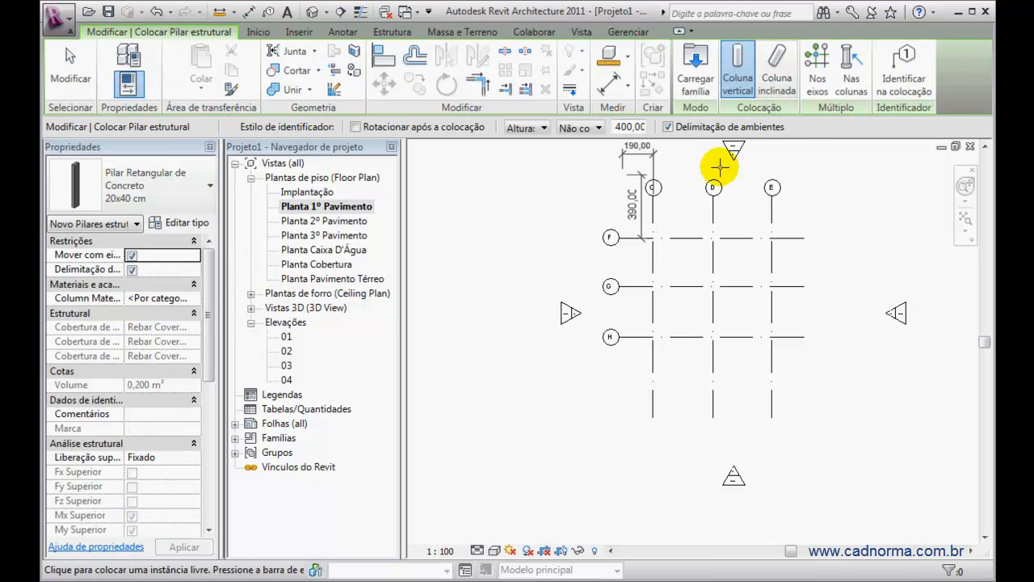
click(818, 74)
drag(794, 220, 642, 364)
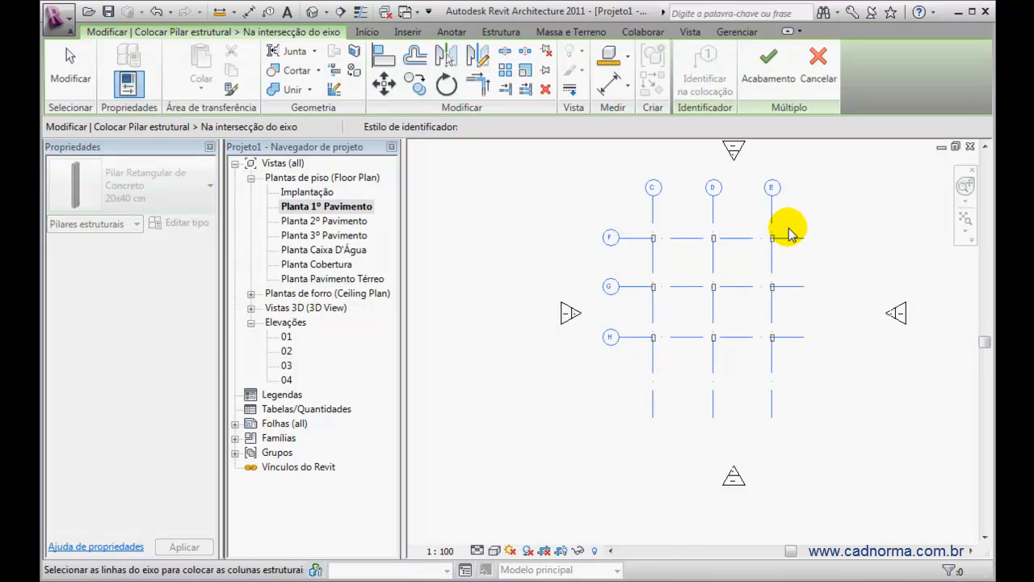
scroll(653, 233, up, 4)
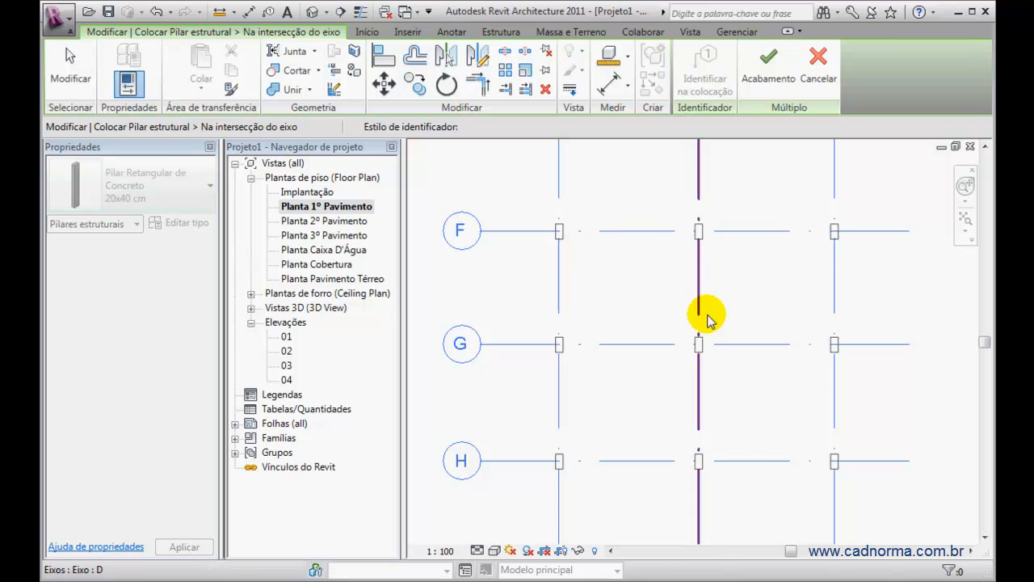
scroll(667, 245, down, 2)
key(Escape)
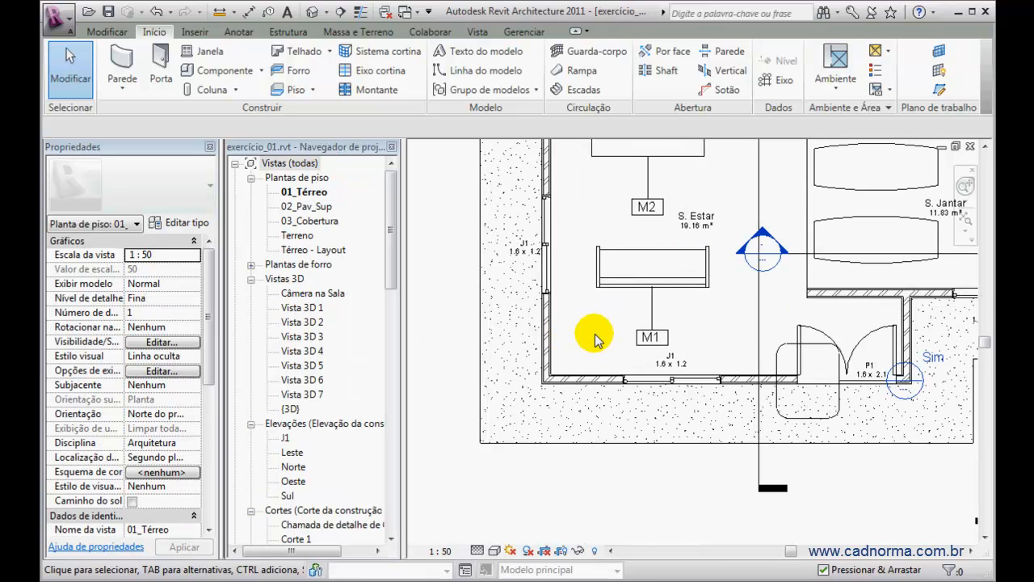
Start an architectural column and load the M_Coluna chanfrada.rfa family from the Colunas folder into the house project
click(234, 90)
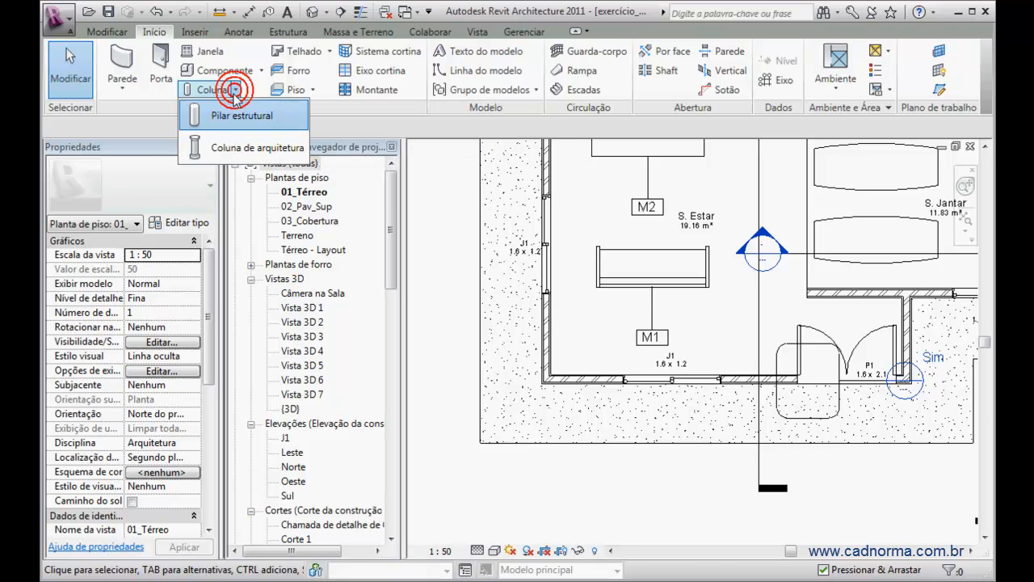
click(233, 149)
click(593, 374)
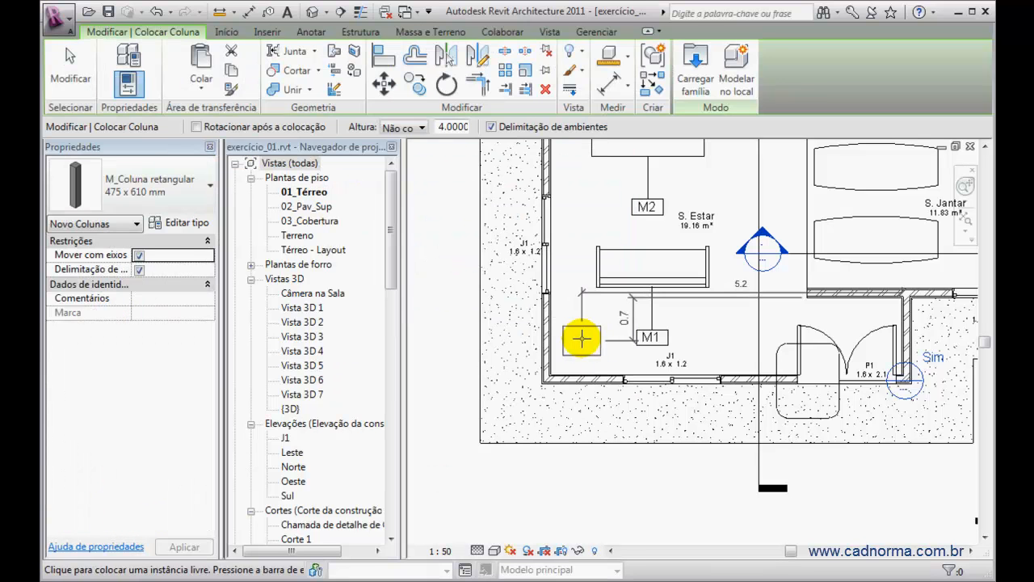
click(209, 186)
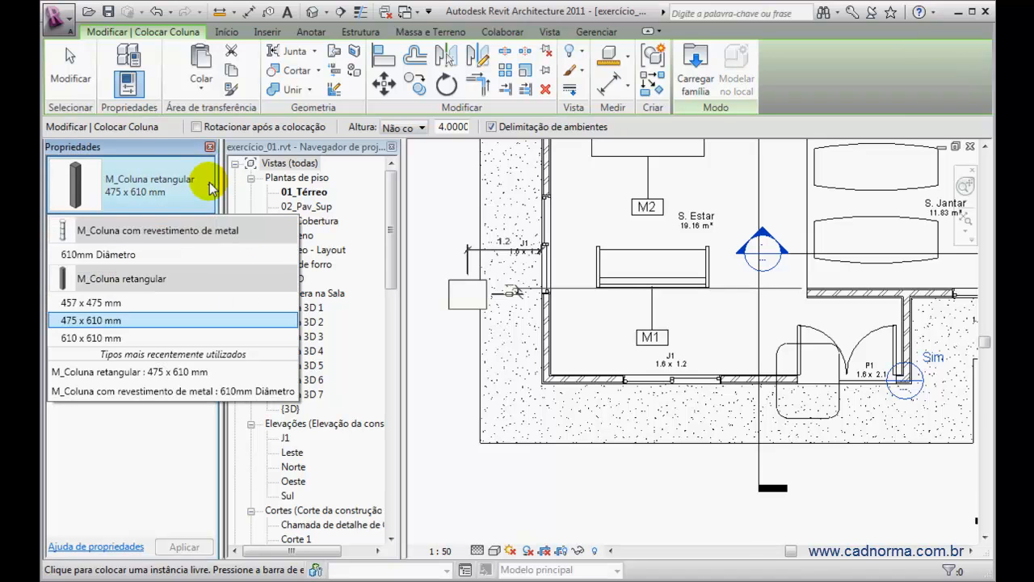
click(700, 70)
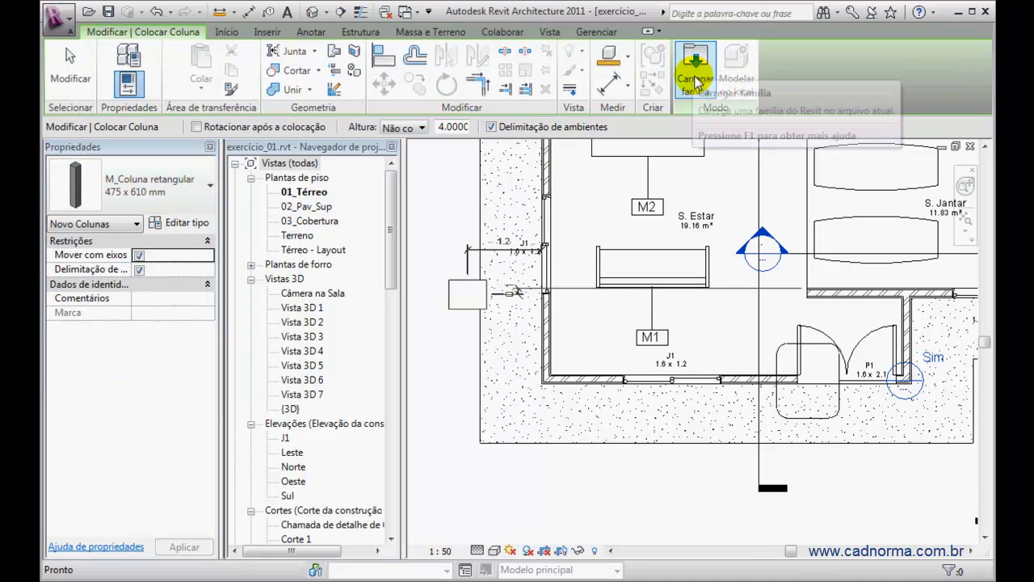
click(695, 72)
double_click(470, 187)
click(472, 130)
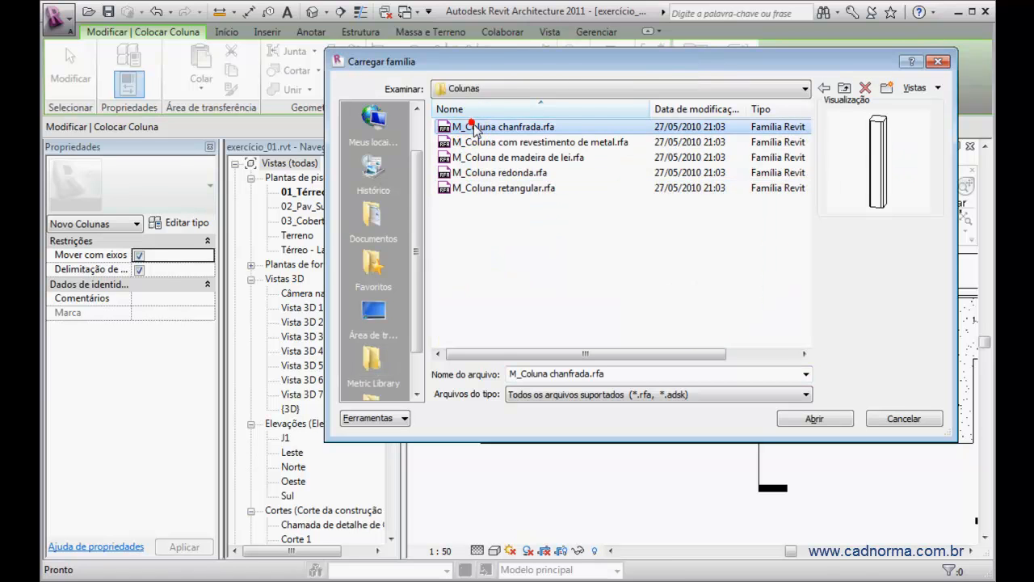
click(816, 418)
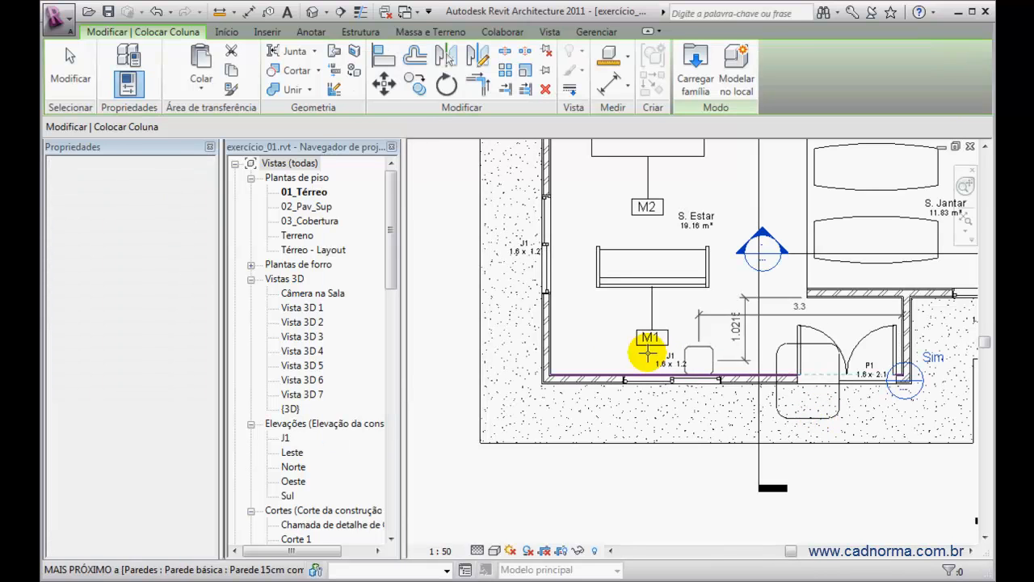
Try placing an M_Coluna chanfrada 457 x 457 mm column beside tag M1 in S. Estar and undo the placement
click(583, 342)
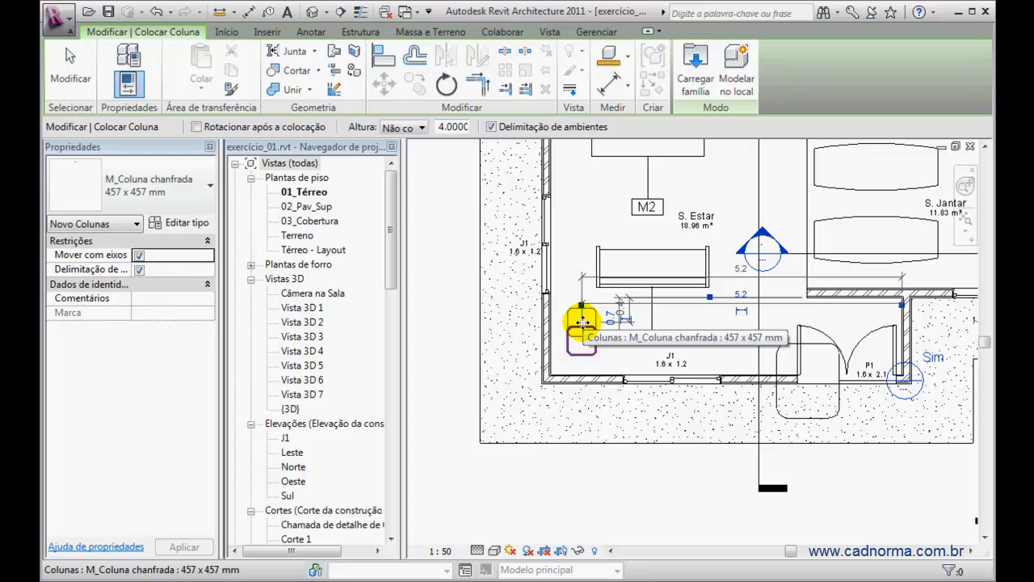
key(ctrl+z)
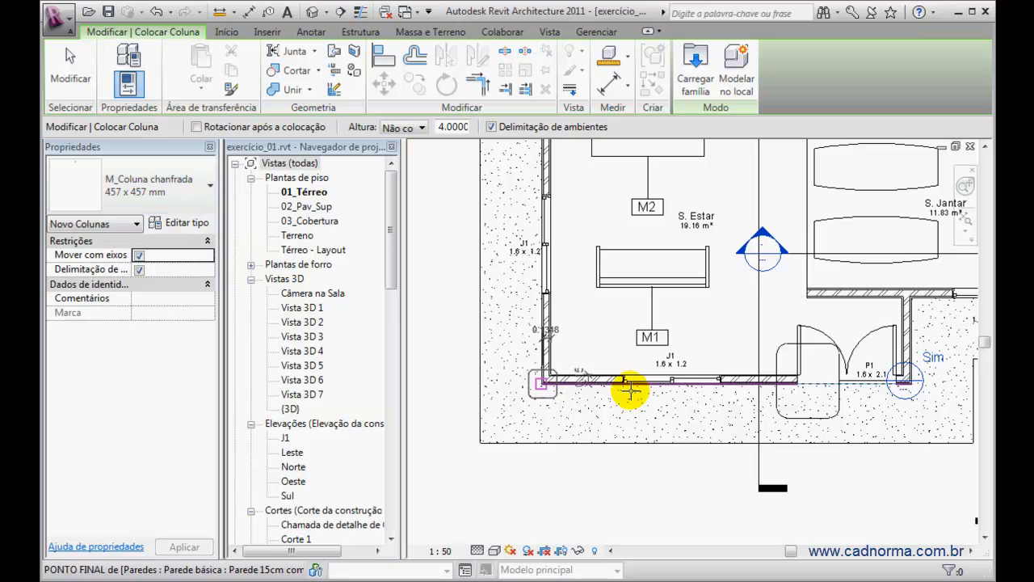
click(582, 331)
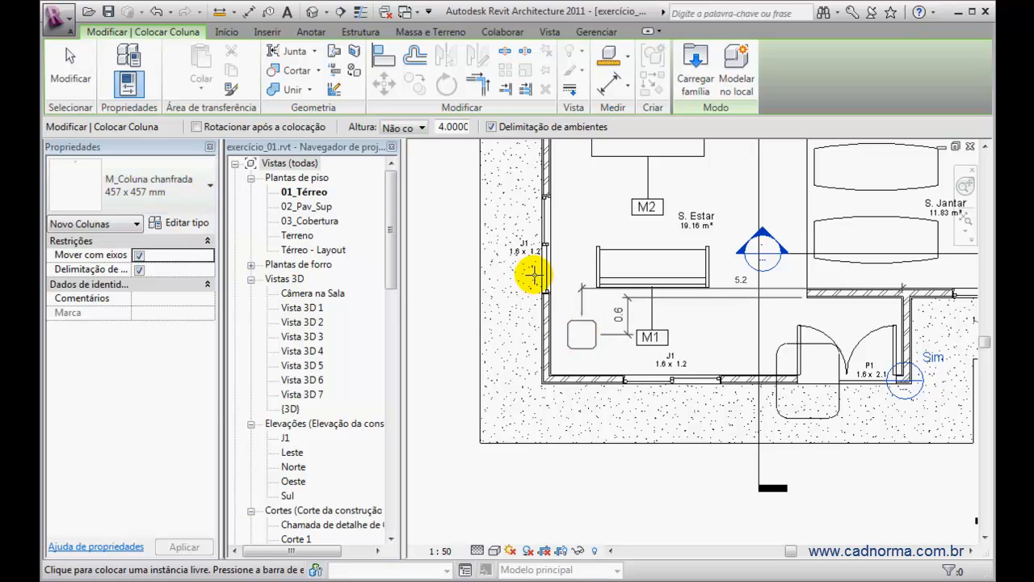
Place the 457 x 457 mm chamfered column beside M1 in S. Estar with its height up to 03_Cobertura, ending placement in the 3D view
click(421, 127)
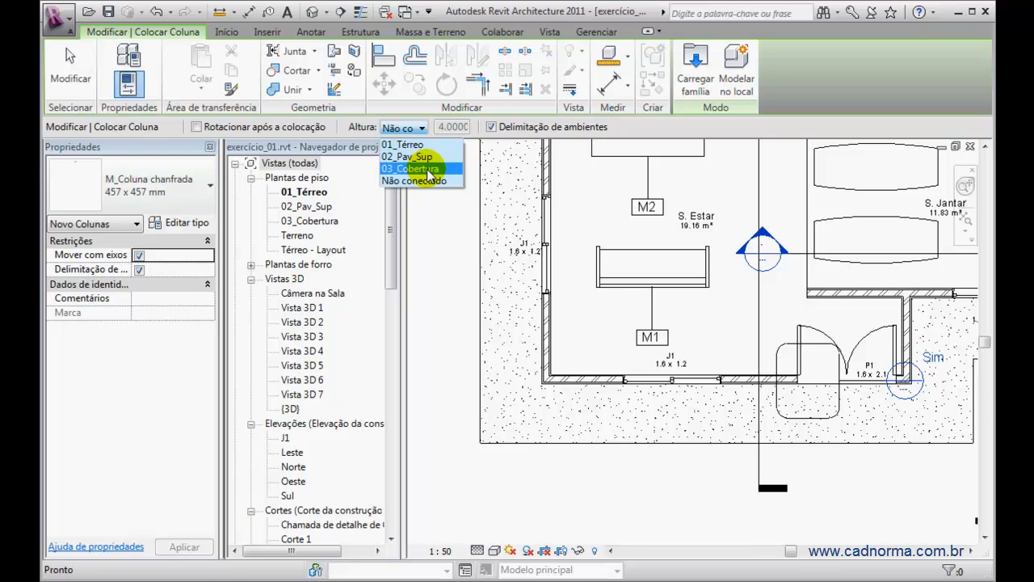
click(429, 170)
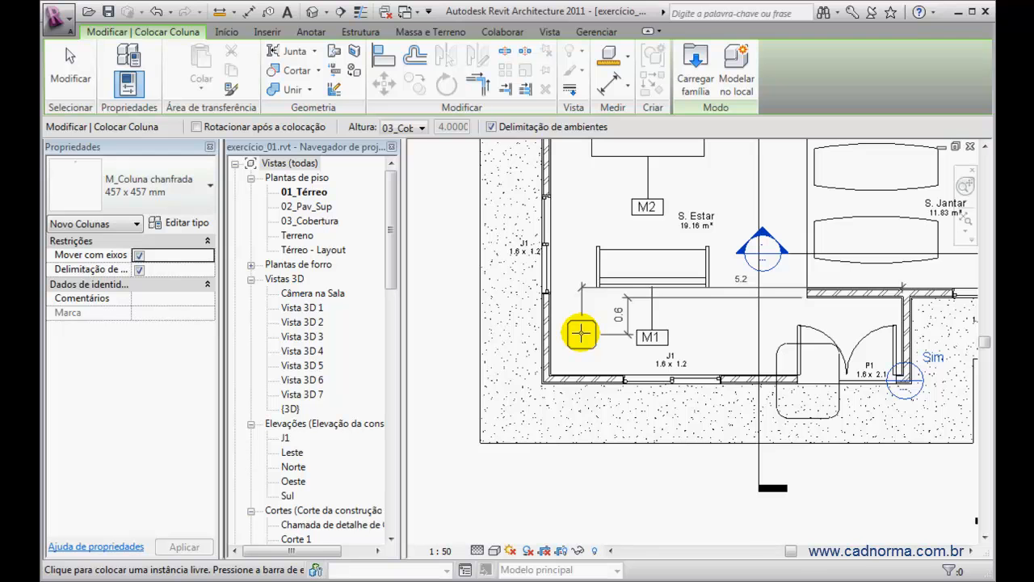
click(312, 13)
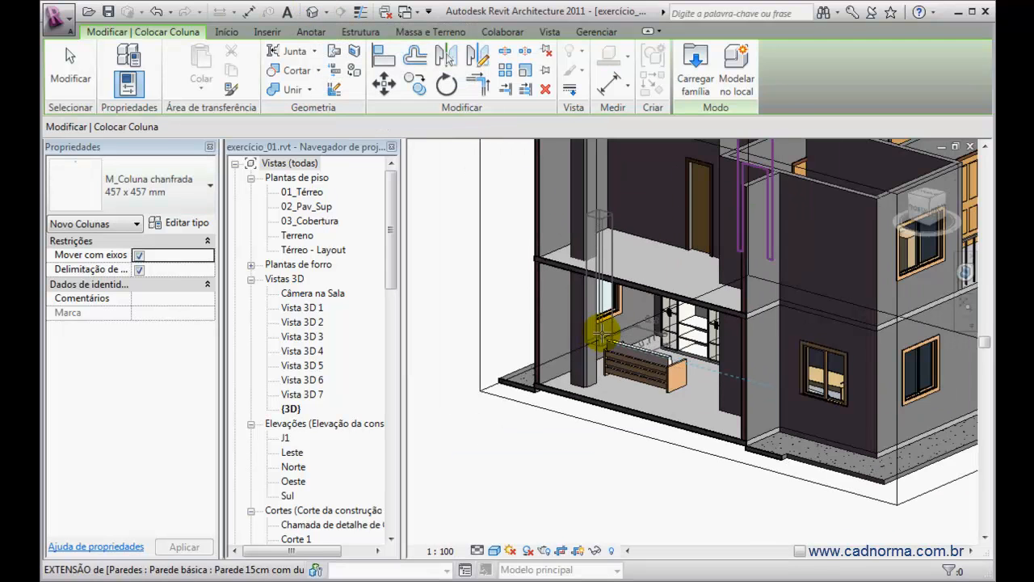
click(70, 66)
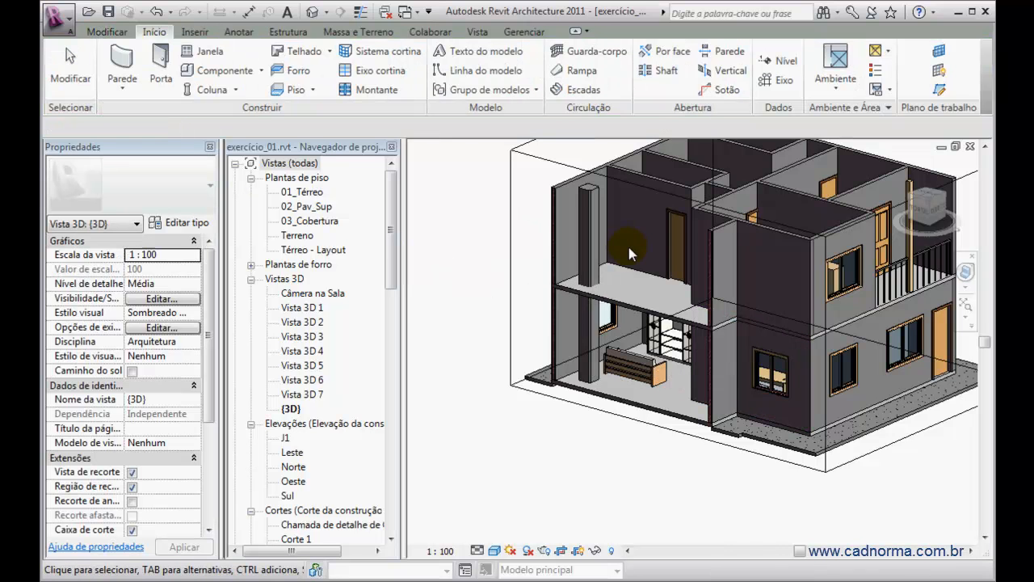
Reveal the hidden elements in the 3D view and unhide the roof
scroll(609, 293, down, 2)
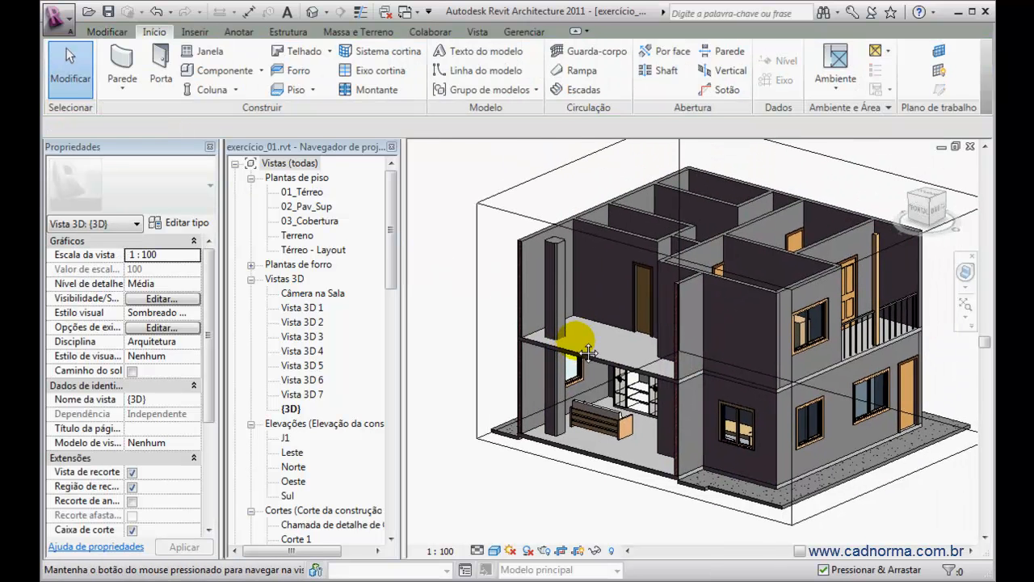
click(611, 551)
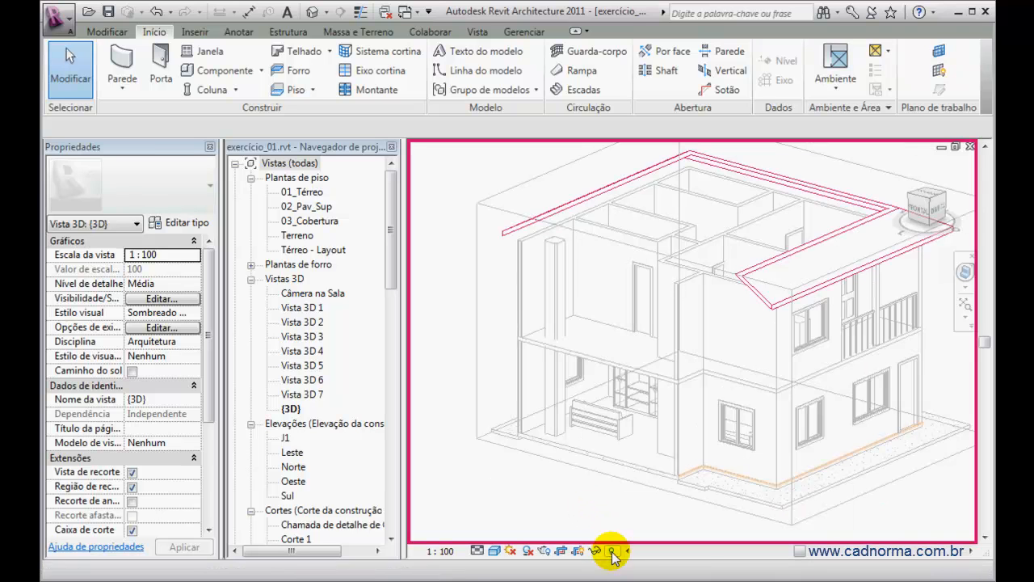
click(761, 294)
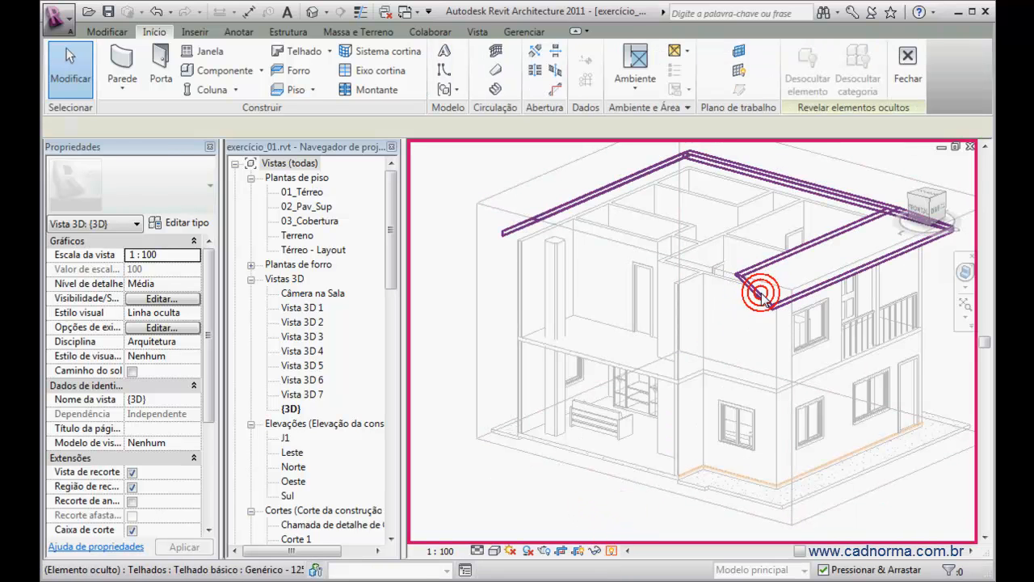
click(757, 78)
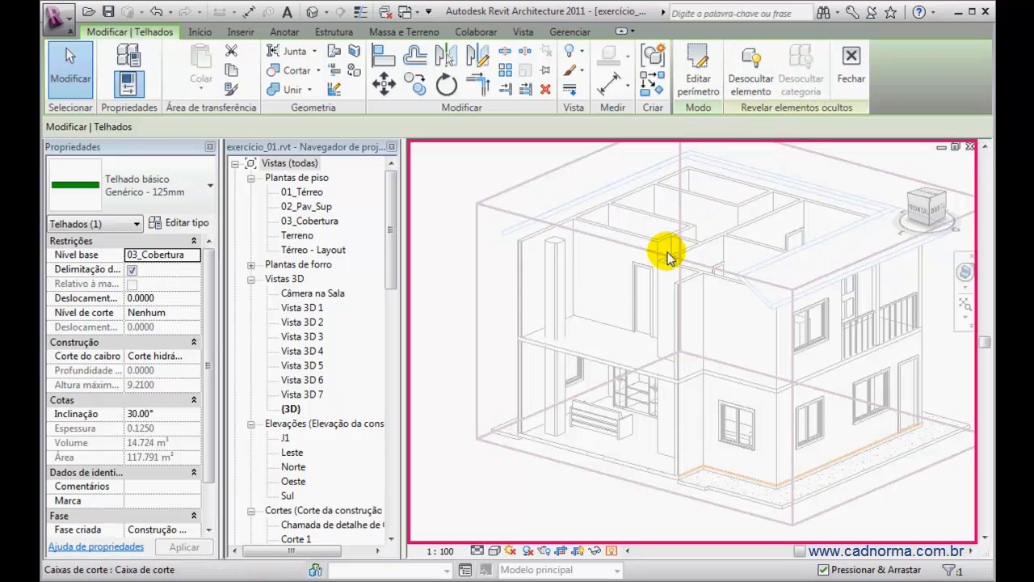
scroll(665, 274, down, 2)
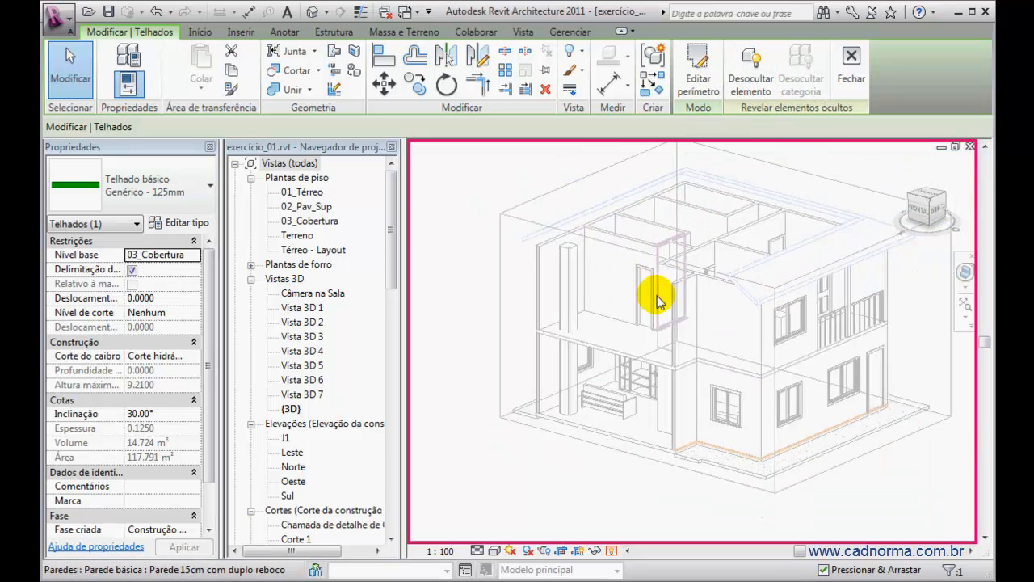
click(612, 550)
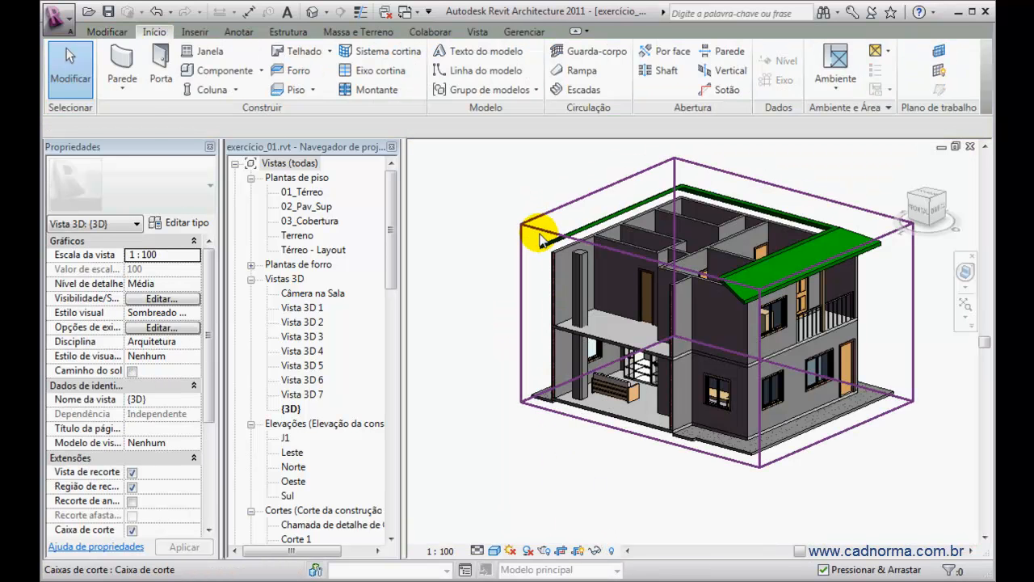
Extend the 3D view's section box upward to include the whole roof above the house
click(542, 234)
drag(716, 225, 692, 156)
shift+middle_drag(554, 357, 632, 278)
scroll(632, 277, up, 3)
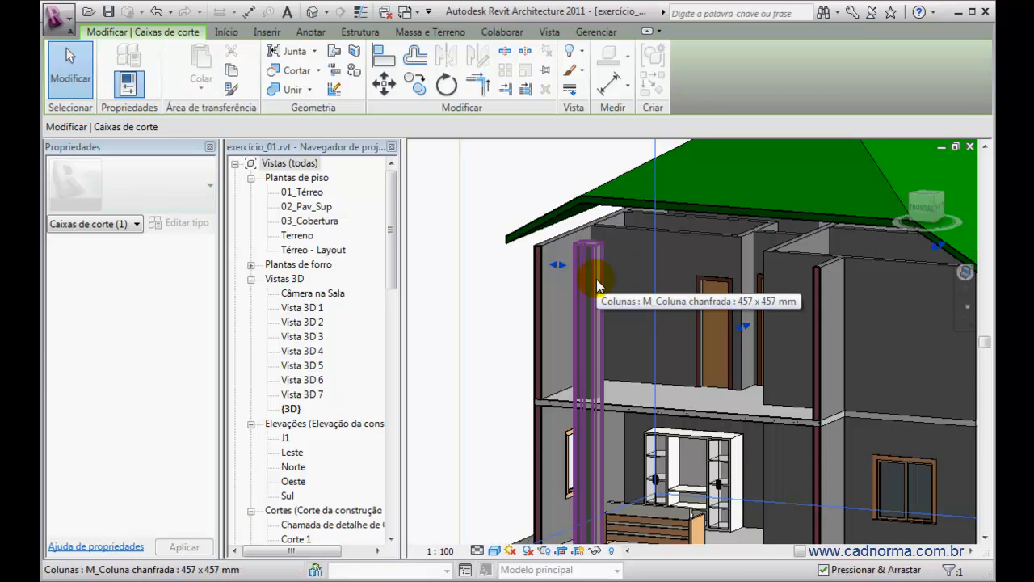
Attach the top of the chamfered column to the roof using Cortar coluna and Intersecção mínima
click(597, 282)
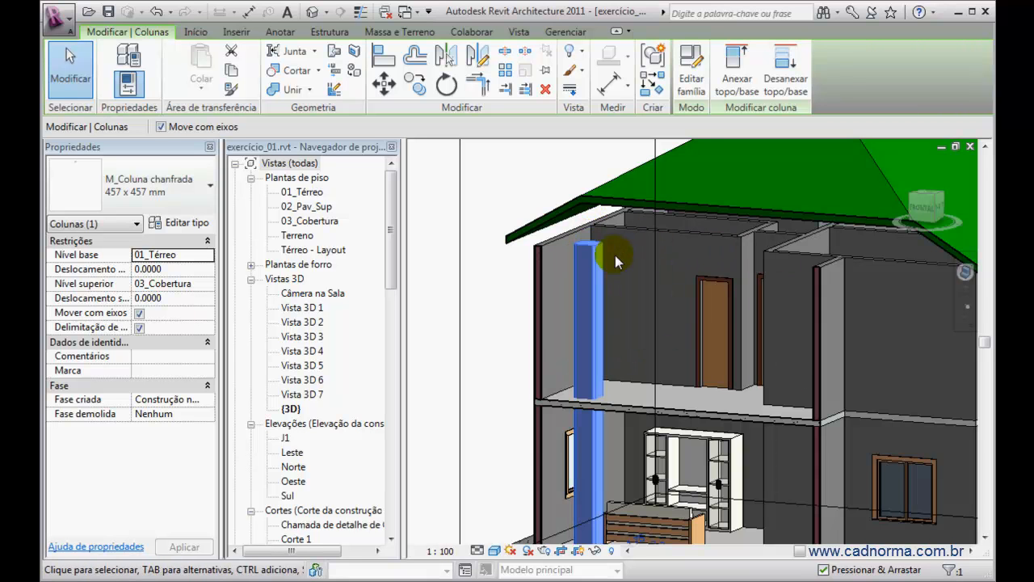
shift+middle_drag(615, 255, 617, 212)
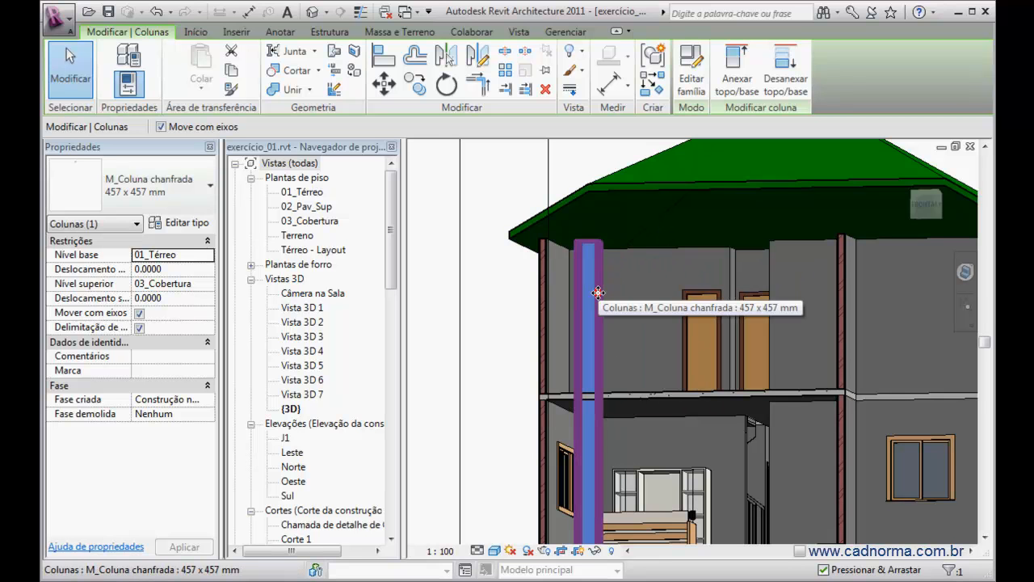
click(735, 64)
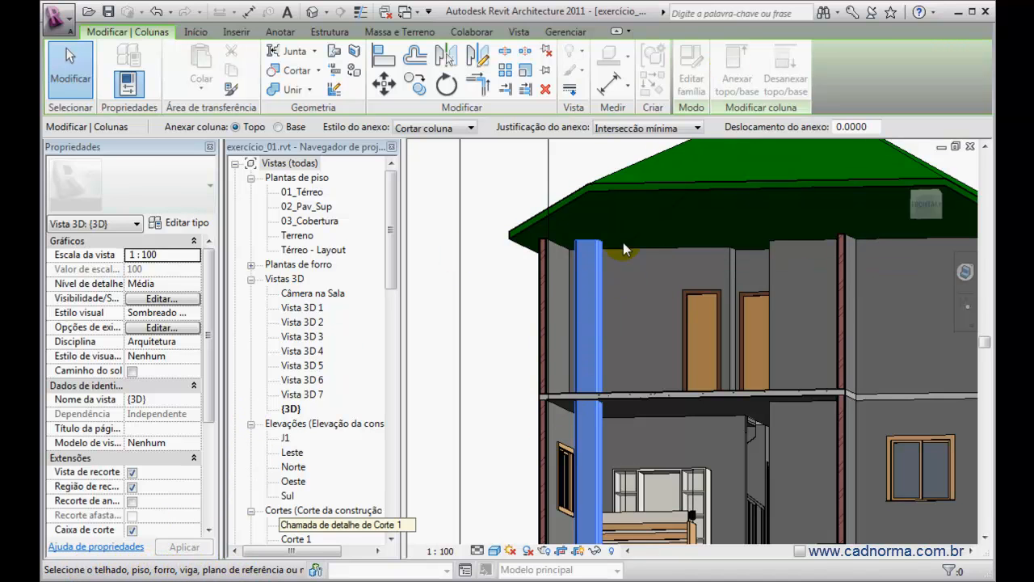
click(623, 186)
Examine from several angles how the attached column's top meets the underside of the roof, then clear the selection
shift+middle_drag(629, 227, 618, 261)
scroll(596, 222, up, 5)
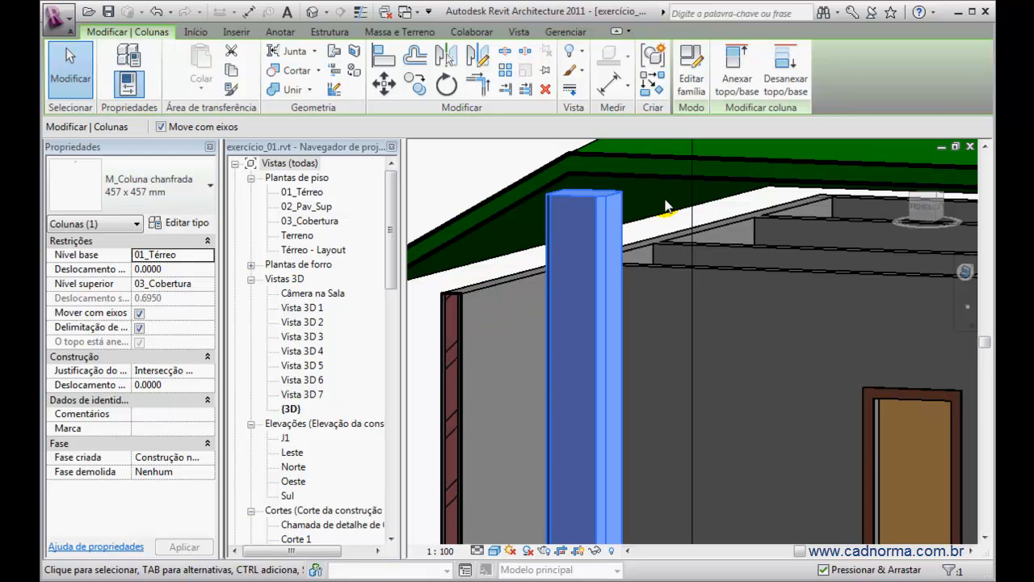
mouse_move(692, 224)
shift+middle_down()
mouse_move(676, 256)
mouse_move(709, 247)
mouse_move(681, 228)
shift+middle_up()
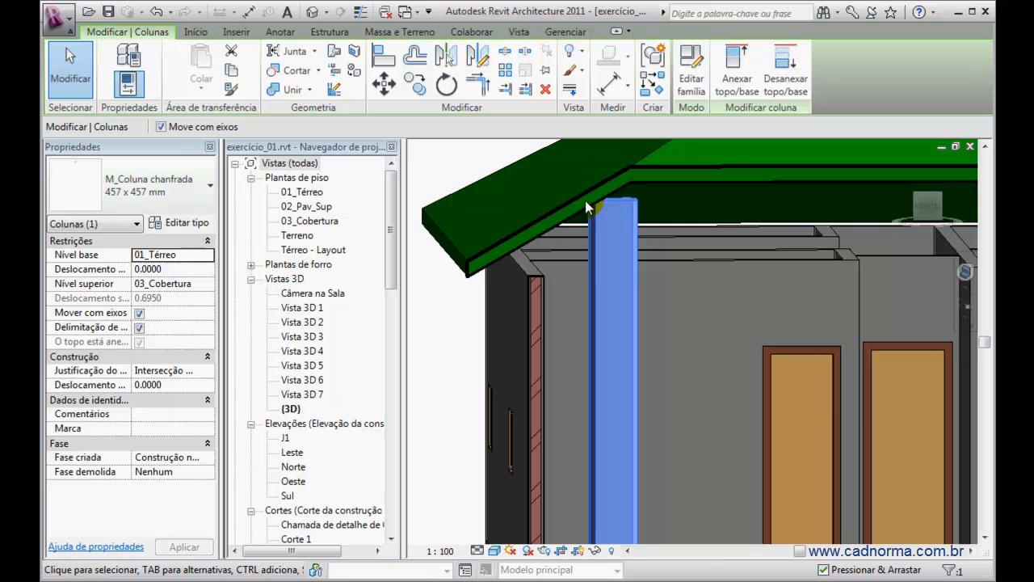
scroll(663, 242, down, 6)
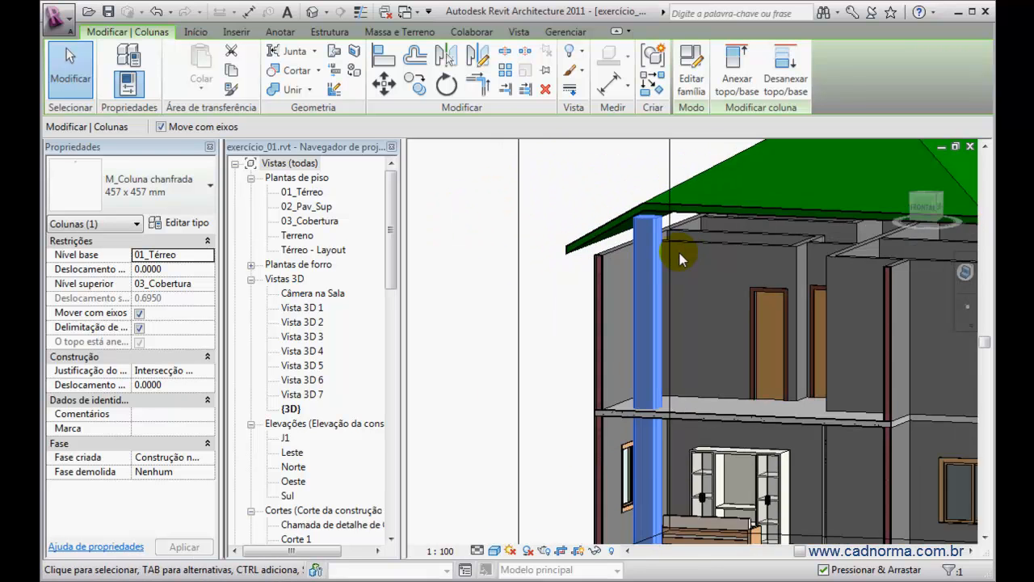
click(713, 218)
drag(714, 217, 720, 185)
key(Escape)
key(Escape)
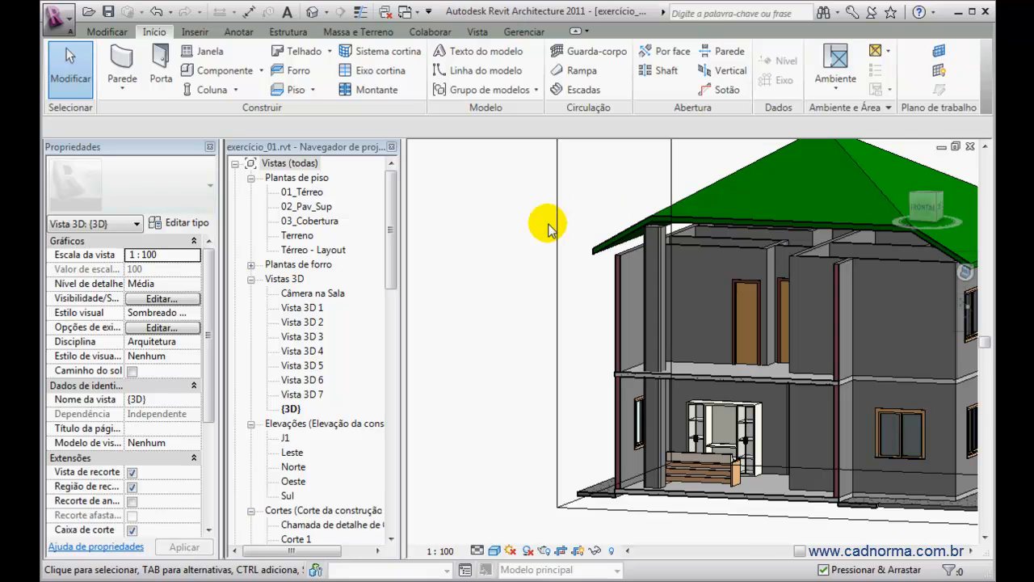
Open section Corte 3 from the 01_Térreo floor plan and set its visual style to Linha oculta
click(185, 299)
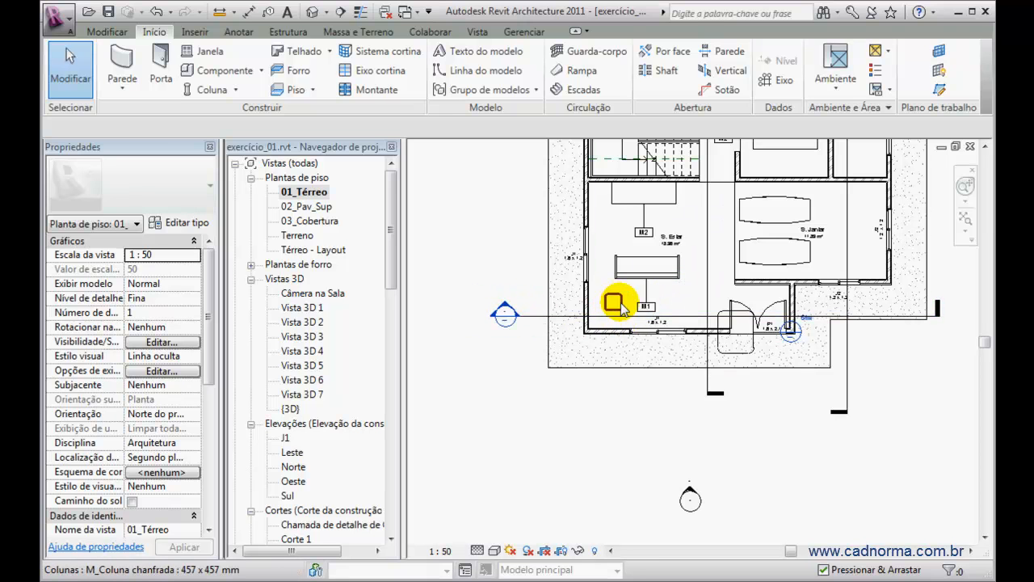
double_click(504, 311)
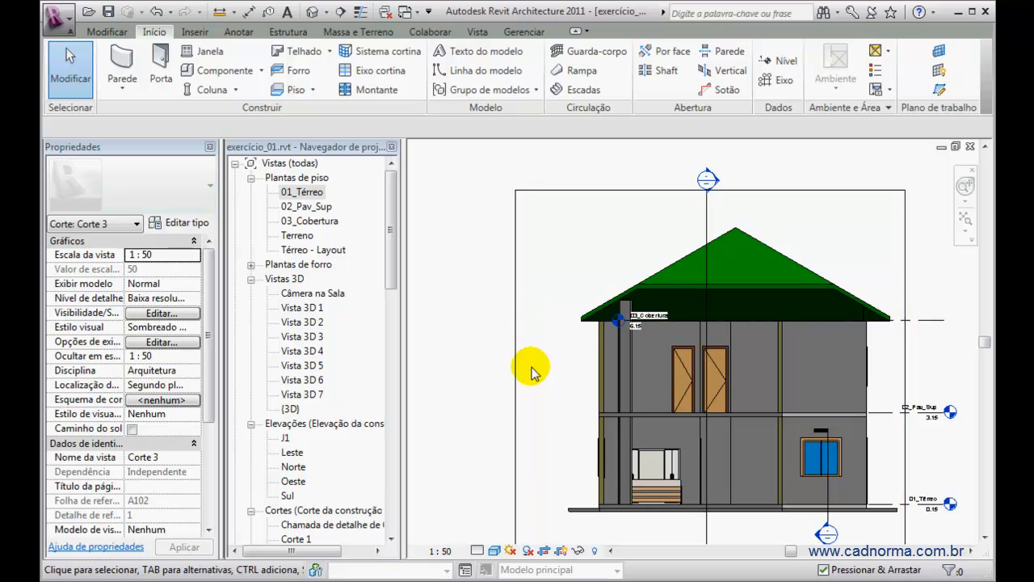
click(493, 550)
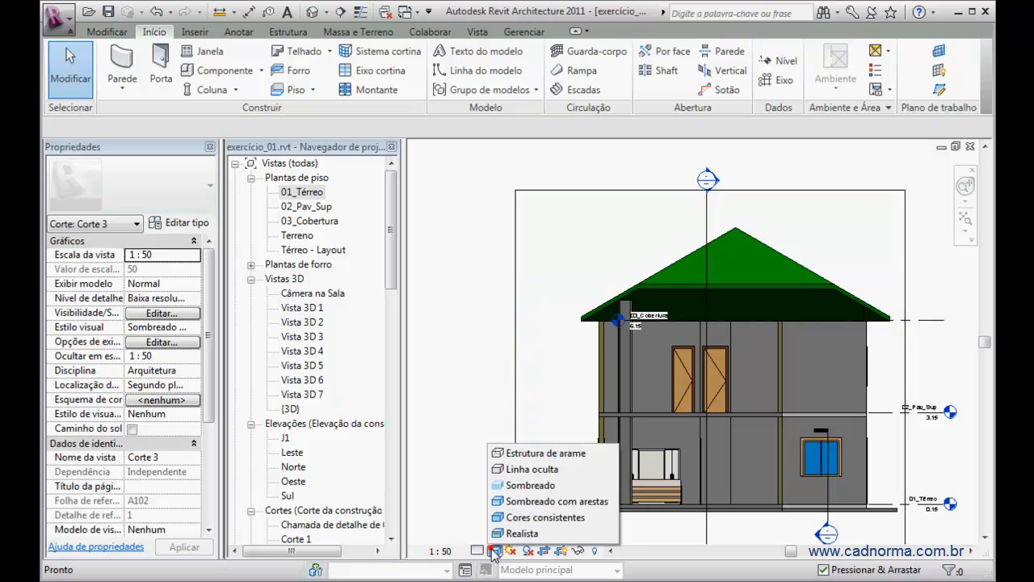
click(525, 468)
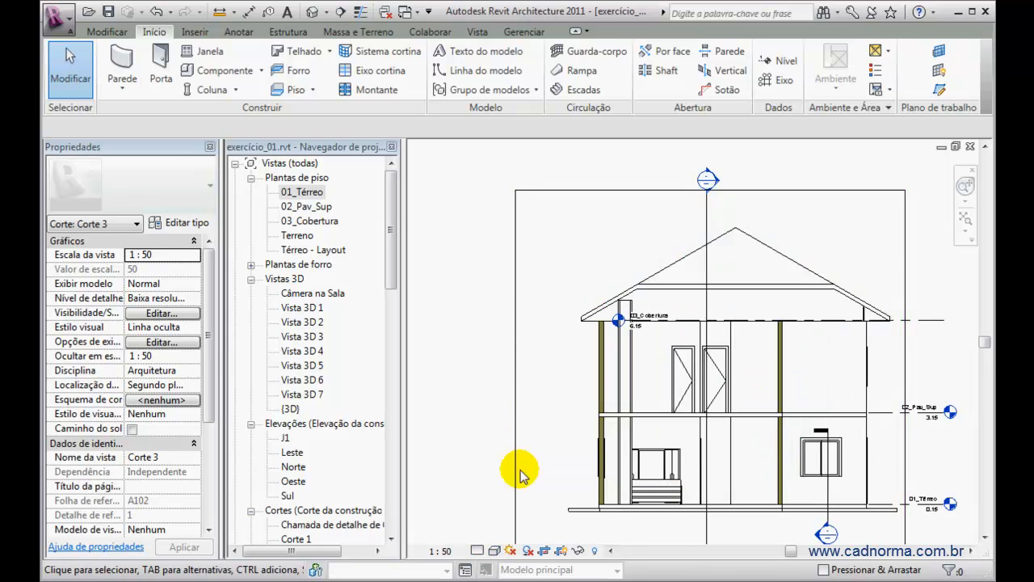
Extend the 03_Cobertura level line so its head lies outside the roof eave, clear of the column
click(940, 319)
scroll(630, 324, up, 5)
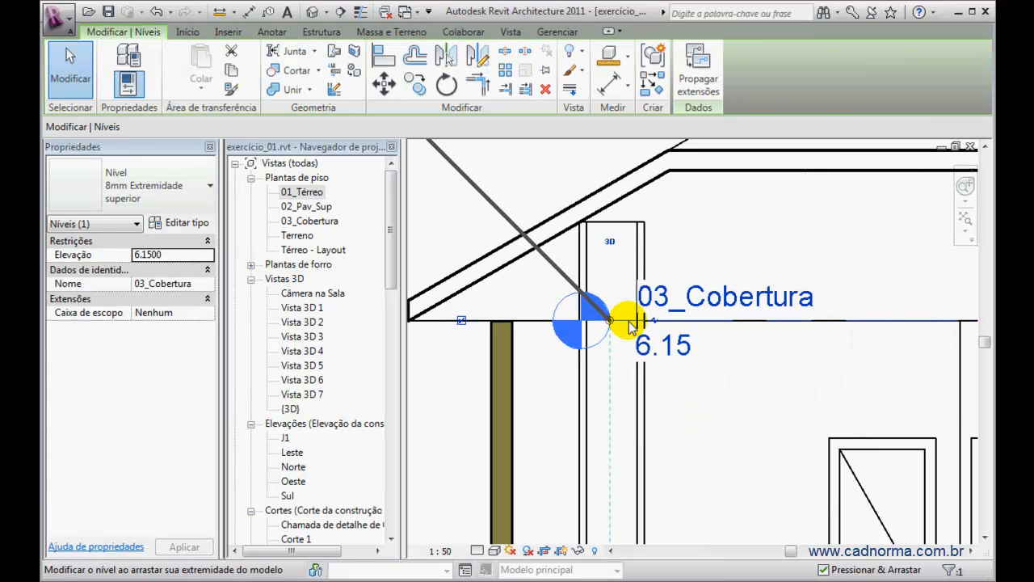
scroll(618, 325, down, 2)
drag(613, 322, 447, 323)
click(501, 242)
Set the chamfered column's top attachment justification to Linha do meio da coluna de intersecção in section Corte 3
scroll(605, 230, down, 3)
scroll(610, 264, up, 2)
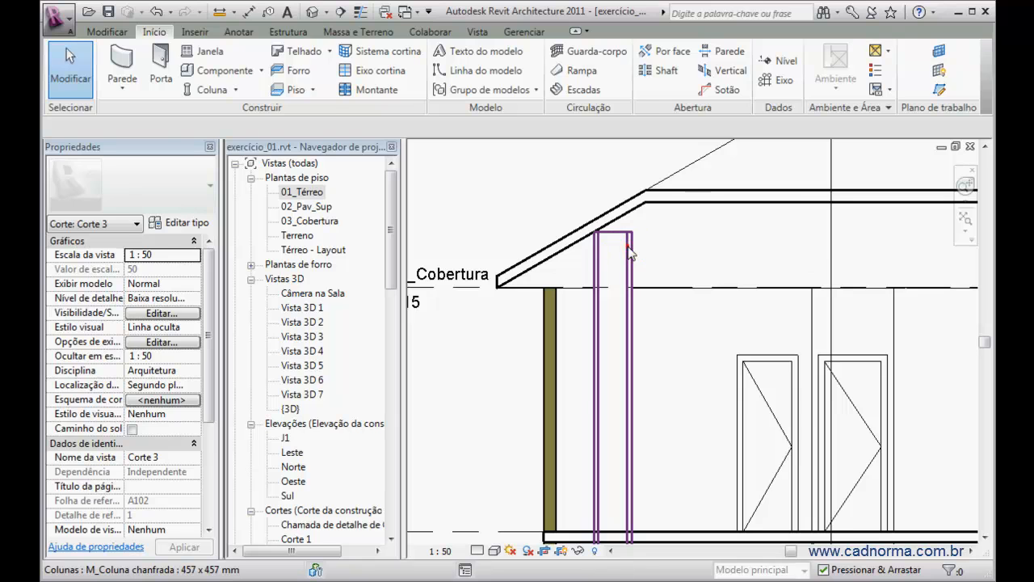
click(627, 251)
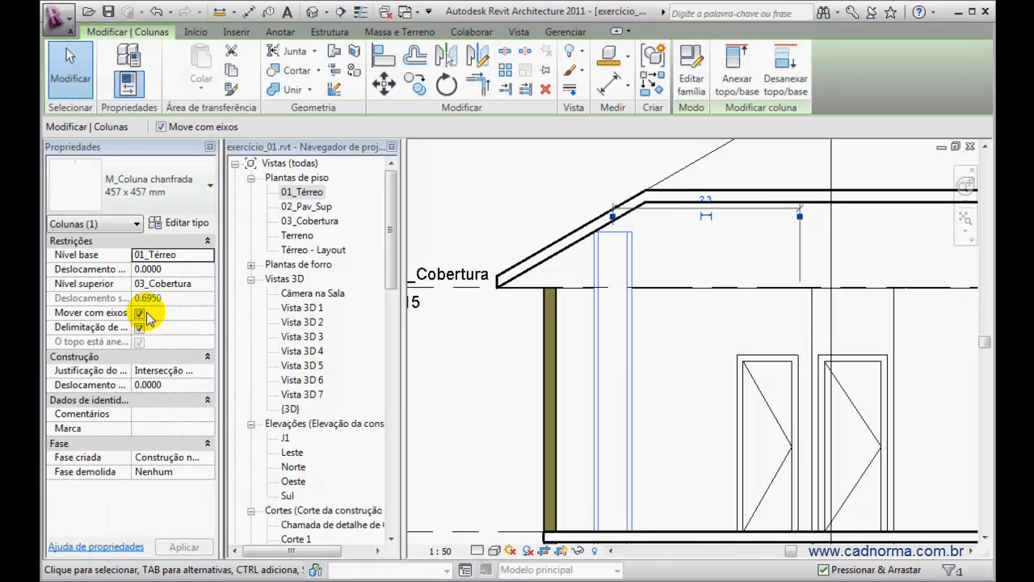
click(108, 373)
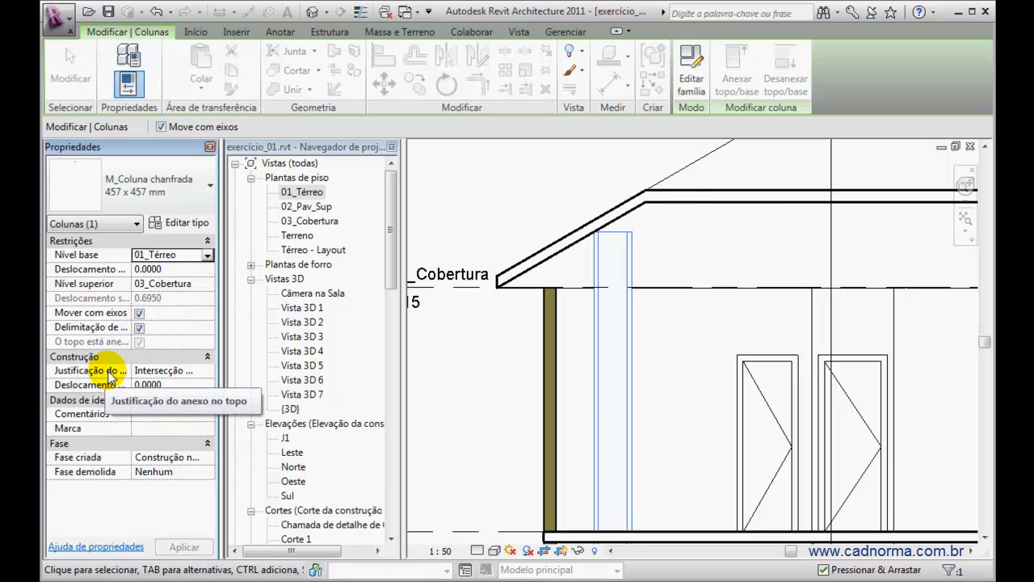
click(158, 370)
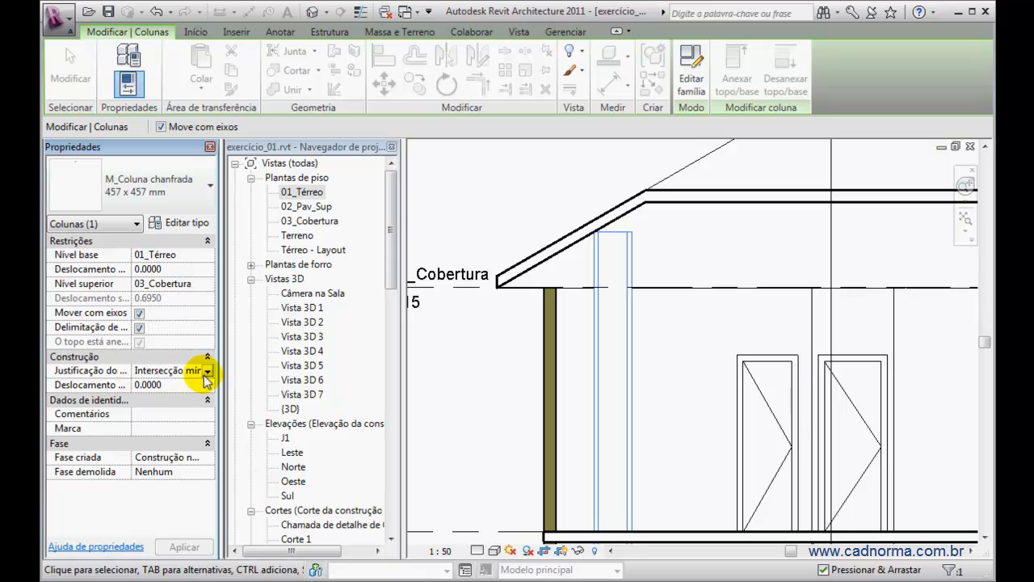
click(207, 370)
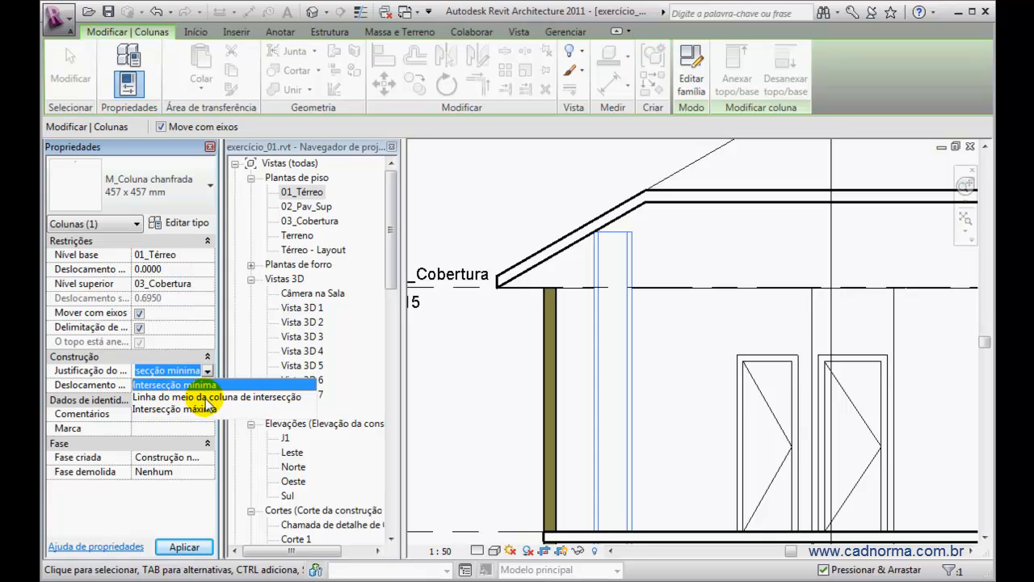
click(206, 397)
click(184, 547)
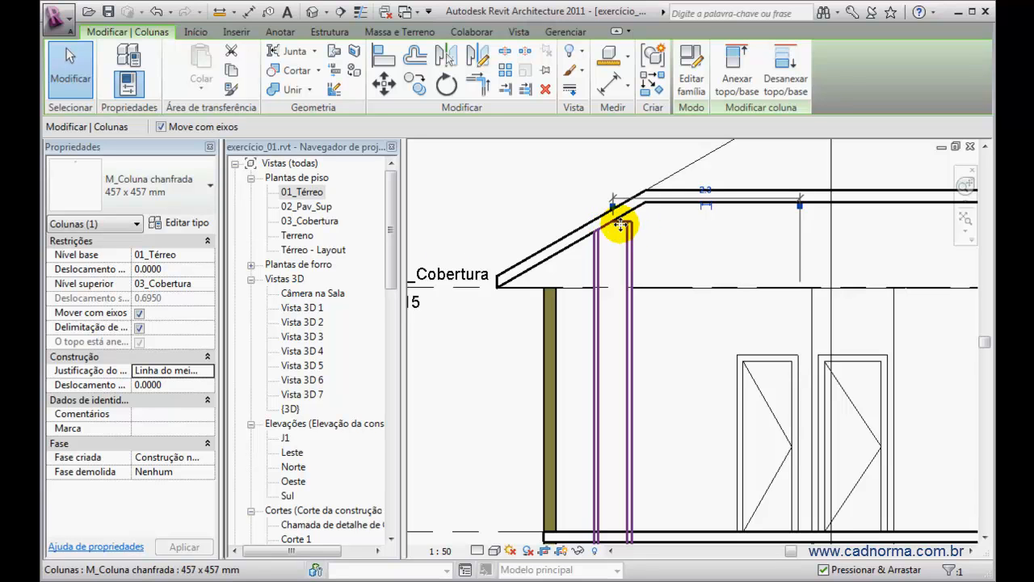
Change the column's top attachment justification to Intersecção máxima and inspect its top against the sloped roof
click(194, 371)
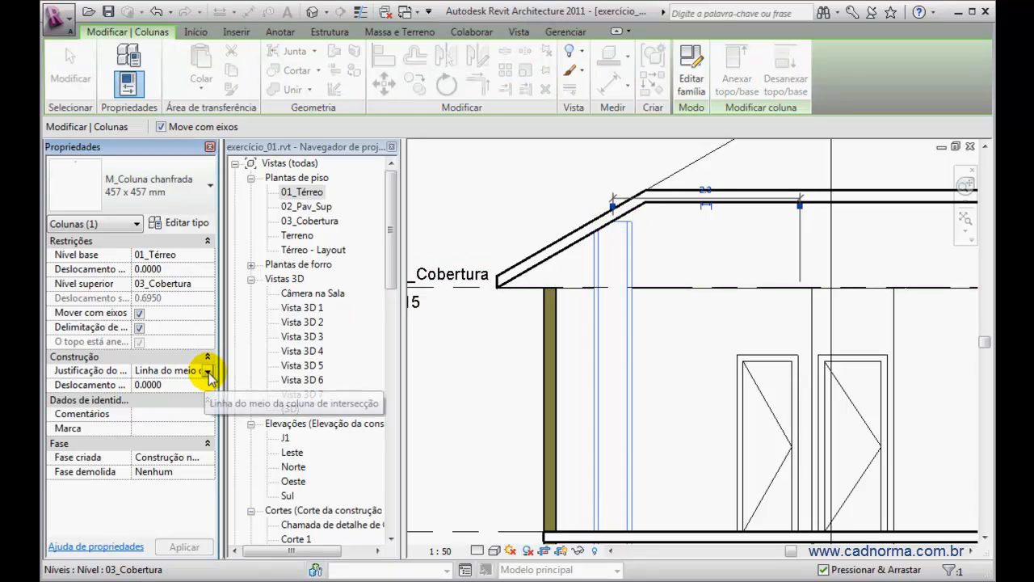
click(208, 370)
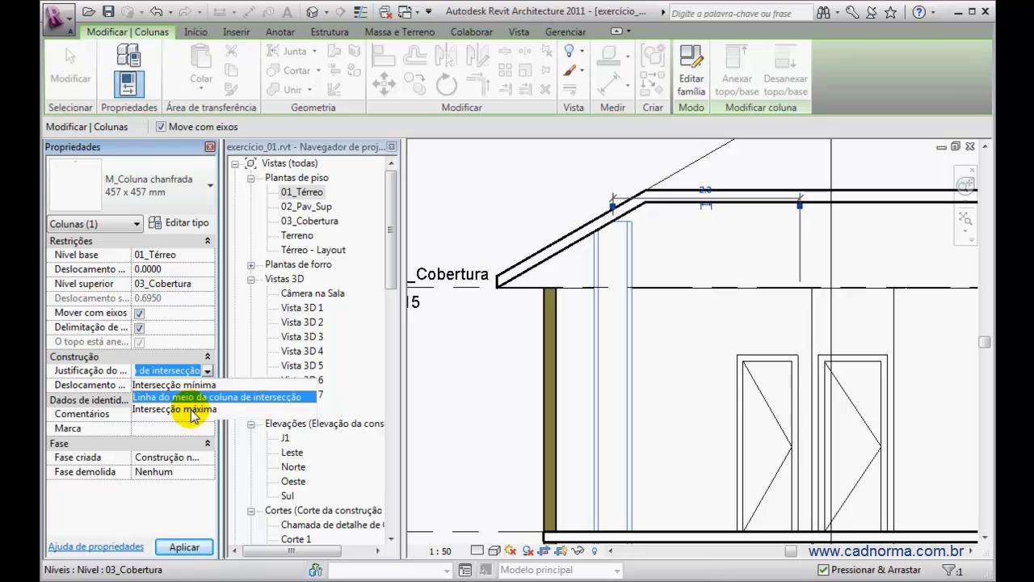
click(192, 410)
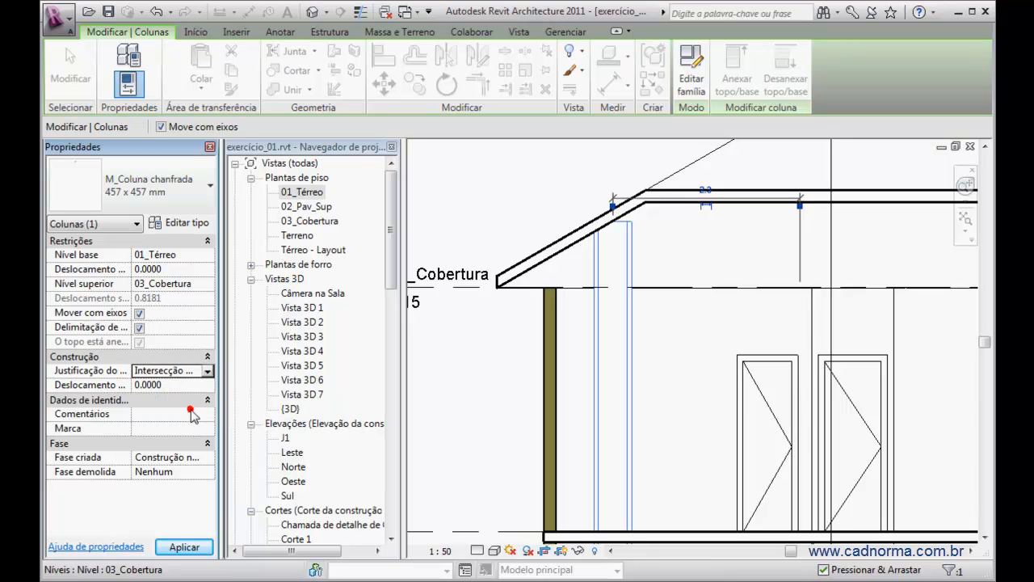
click(184, 547)
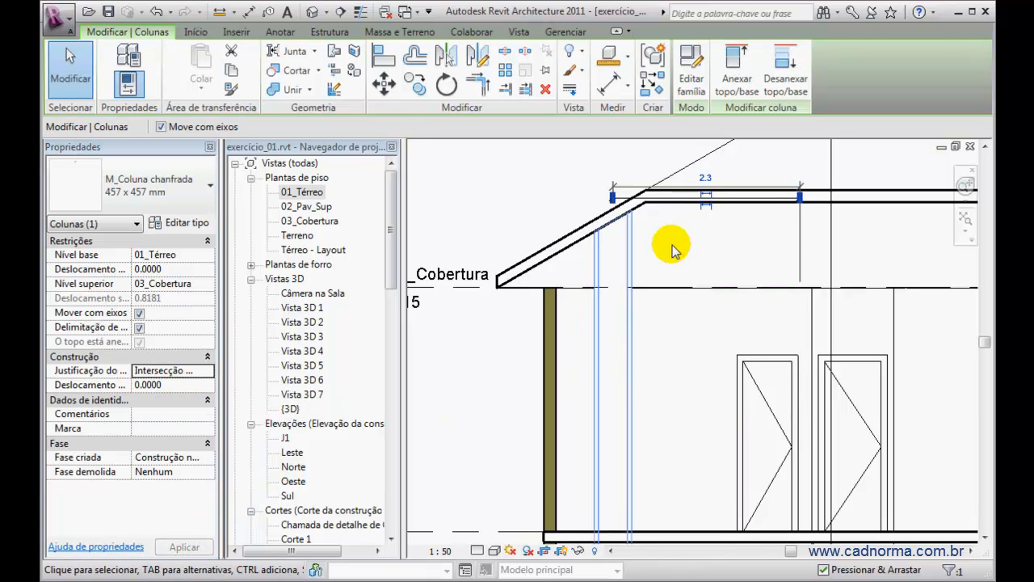
click(669, 239)
scroll(634, 252, up, 3)
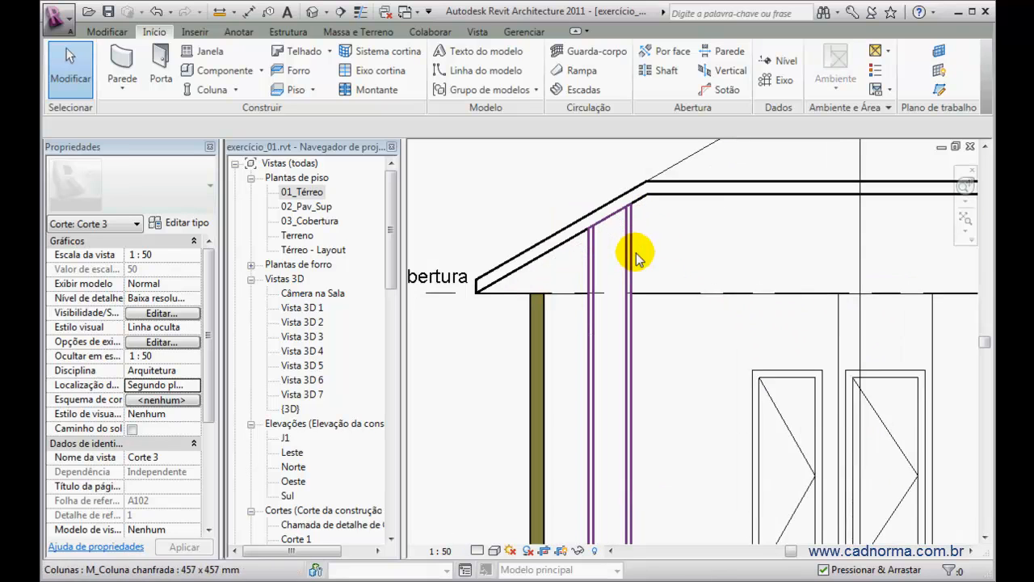
scroll(662, 229, down, 3)
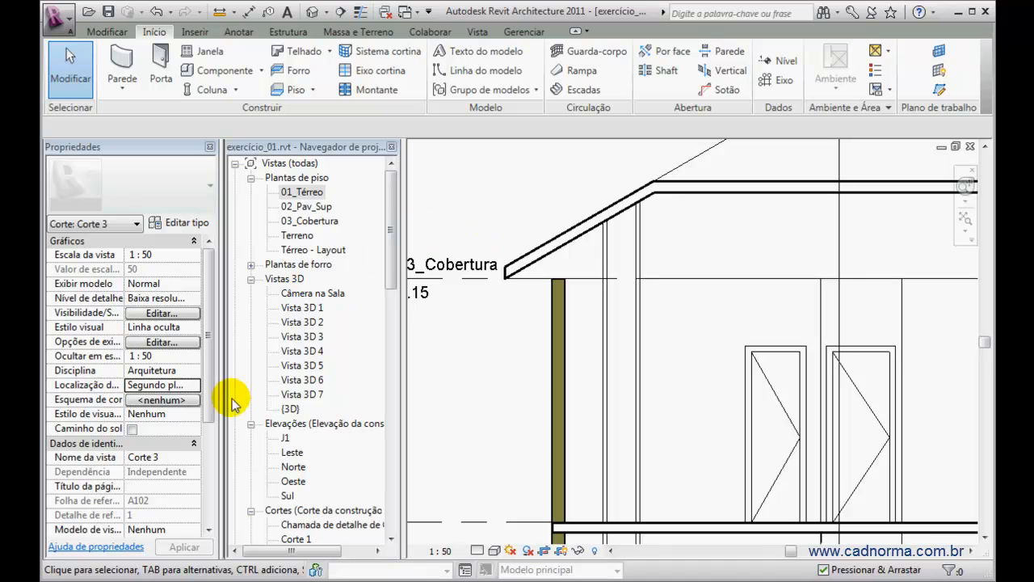
Return the chamfered column's top attachment justification to Intersecção mínima and view its full height in the section
click(602, 303)
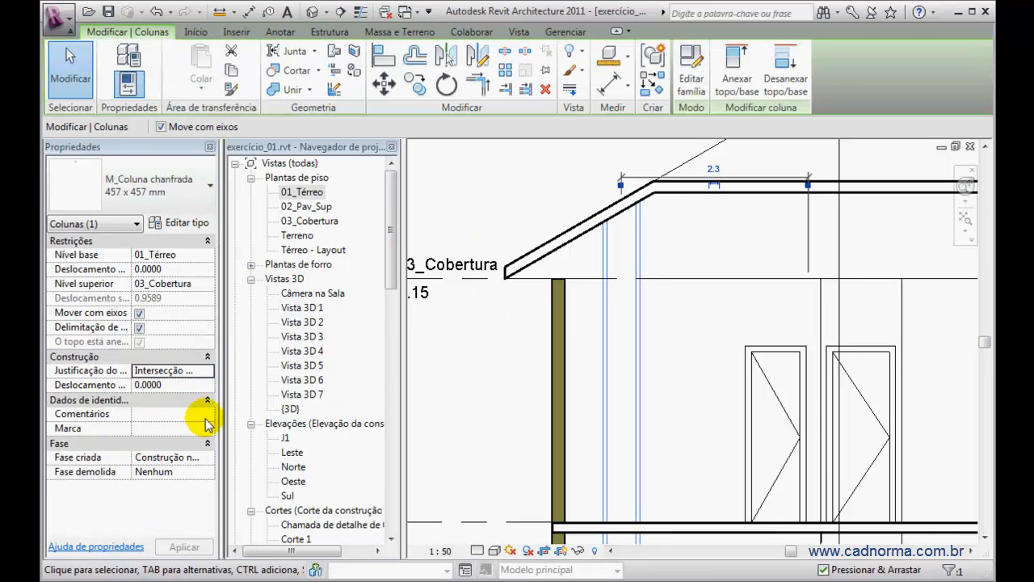
click(205, 373)
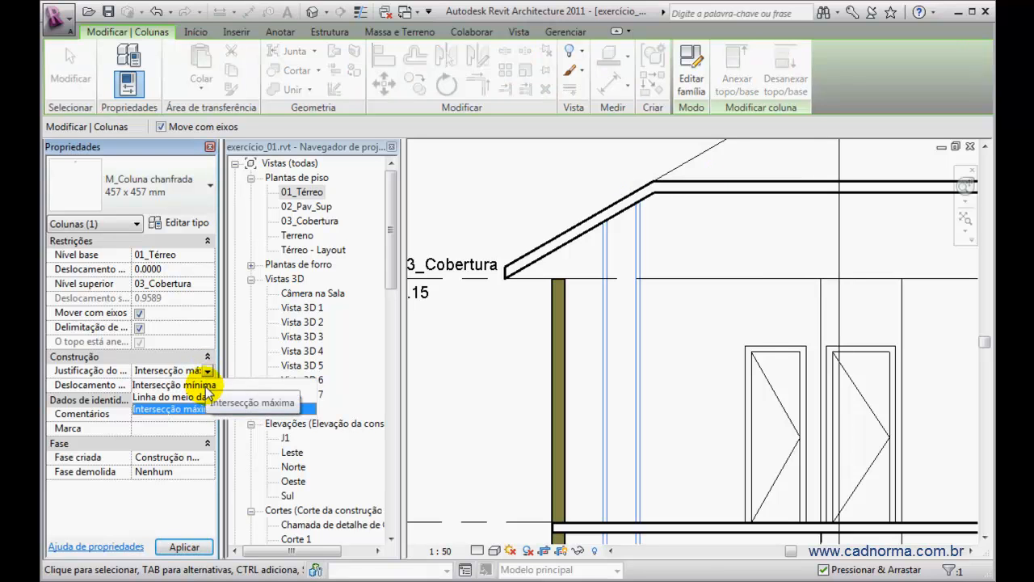
click(206, 386)
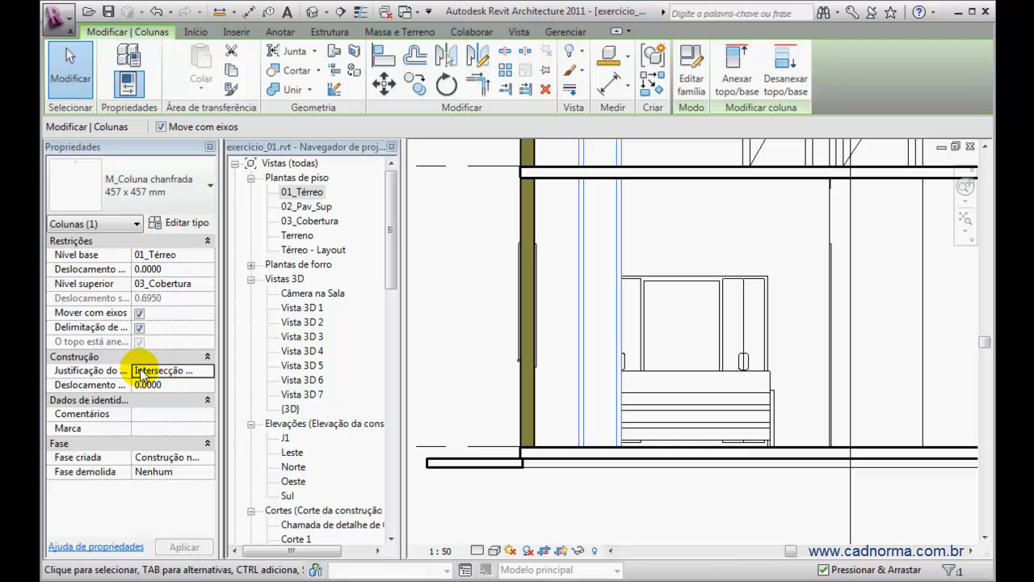
scroll(589, 273, up, 5)
scroll(592, 276, down, 8)
middle_drag(594, 282, 595, 426)
Set the chamfered column's top attachment to Intersecção máxima with an attachment offset of -0.3000
click(568, 330)
click(198, 370)
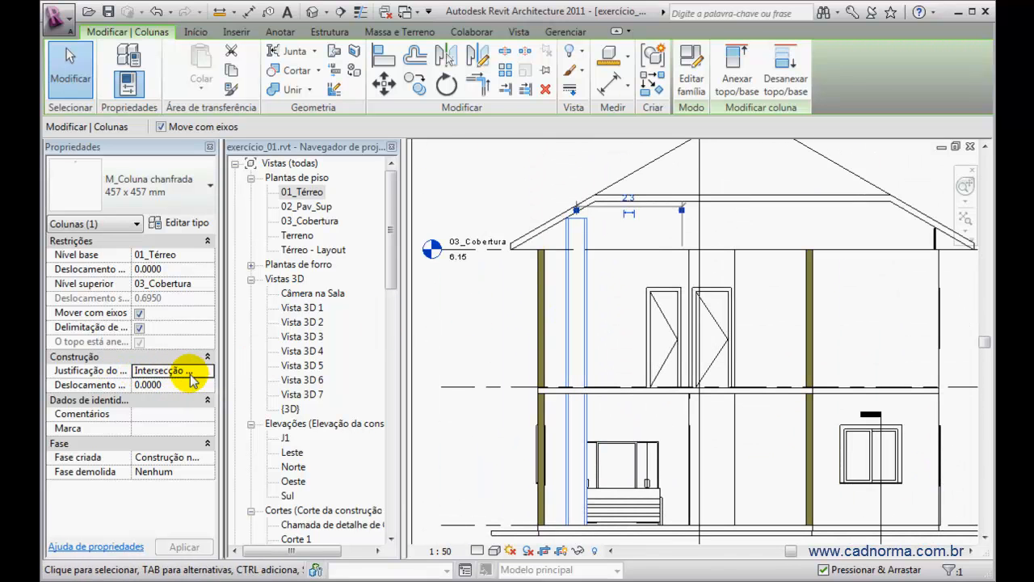
click(207, 372)
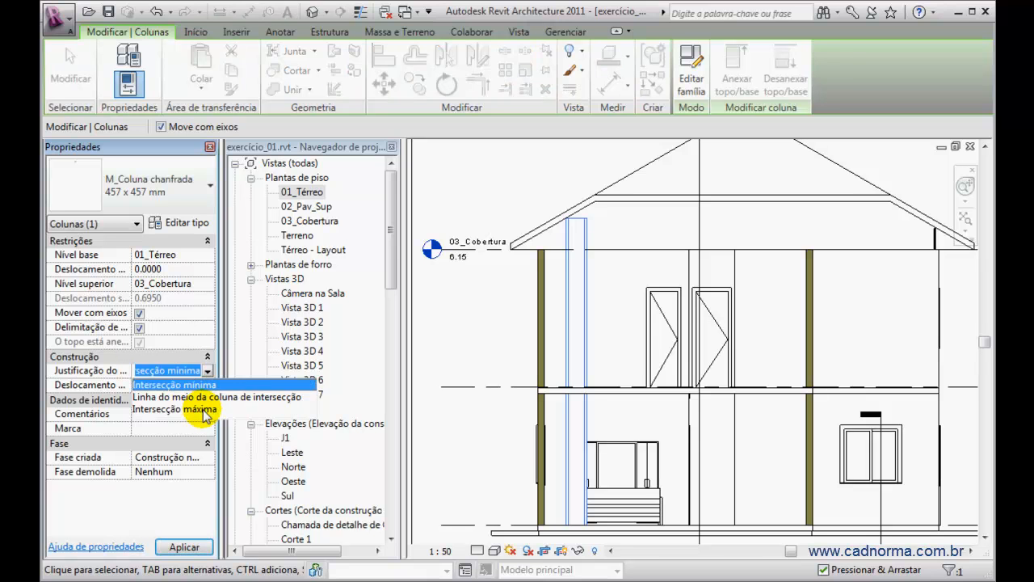
click(201, 407)
click(178, 383)
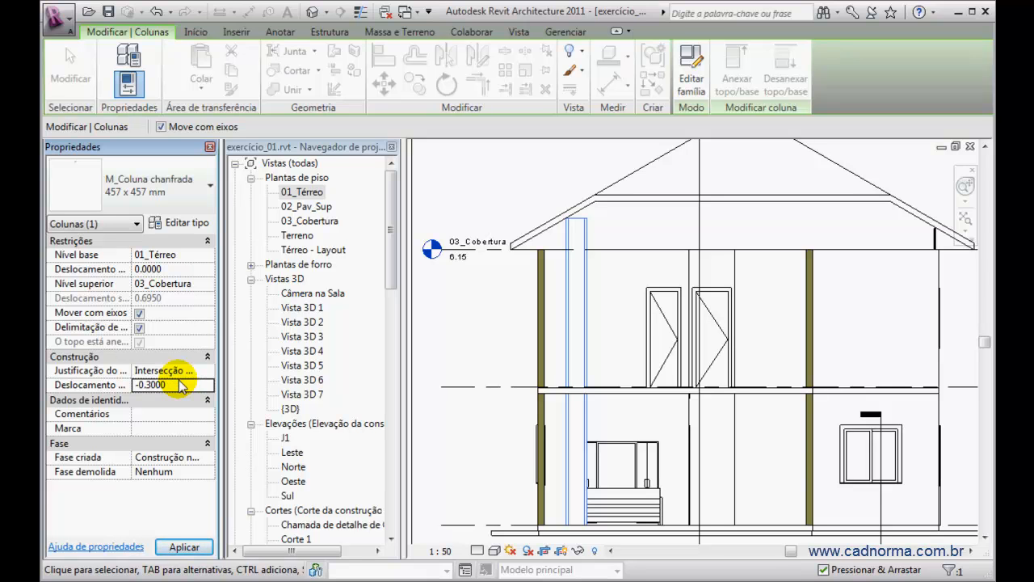
click(184, 547)
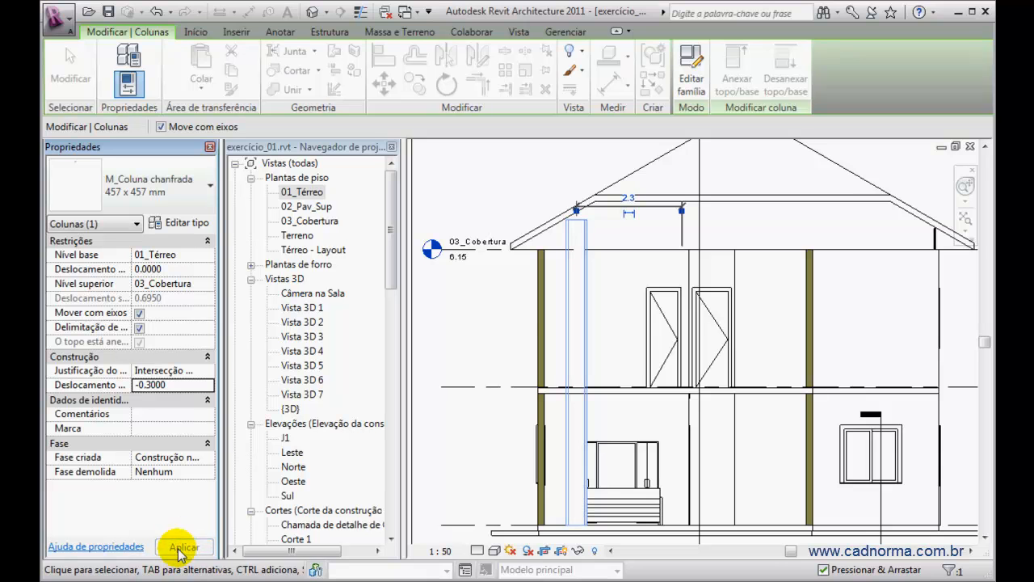
scroll(580, 226, up, 4)
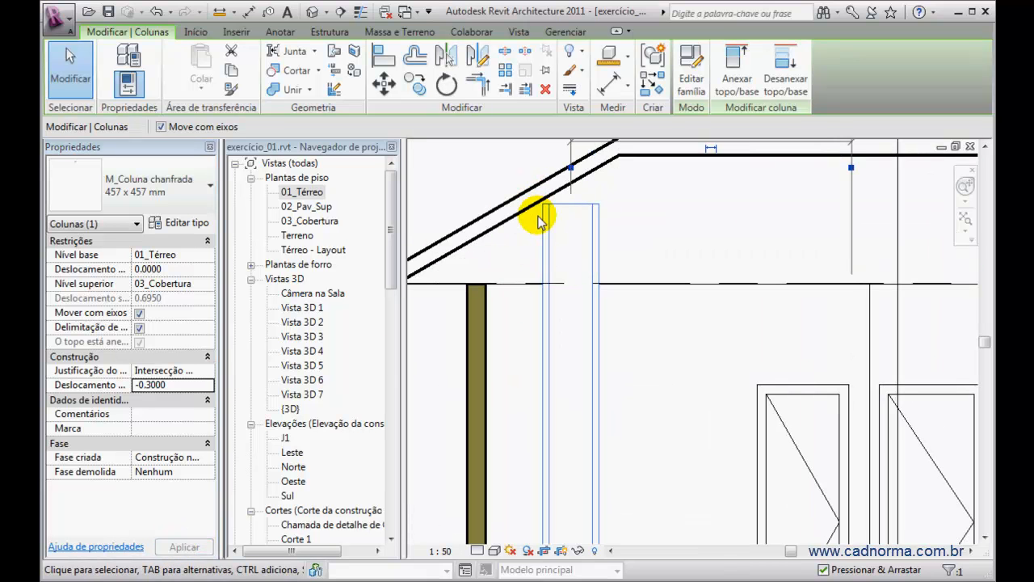
Switch the offset column's top justification to Linha do meio da coluna de intersecção and back to Intersecção máxima
double_click(192, 371)
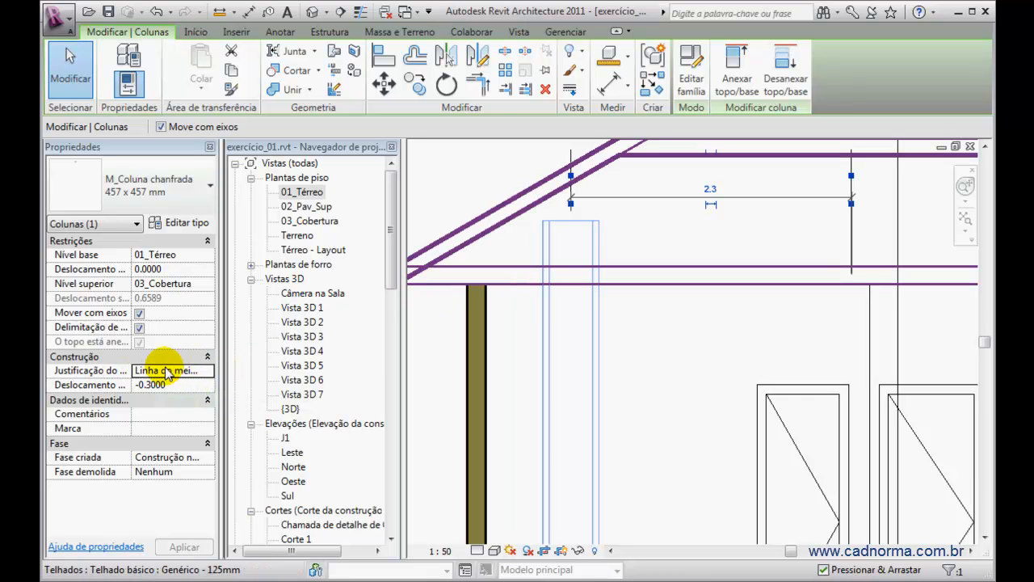
click(193, 370)
click(206, 370)
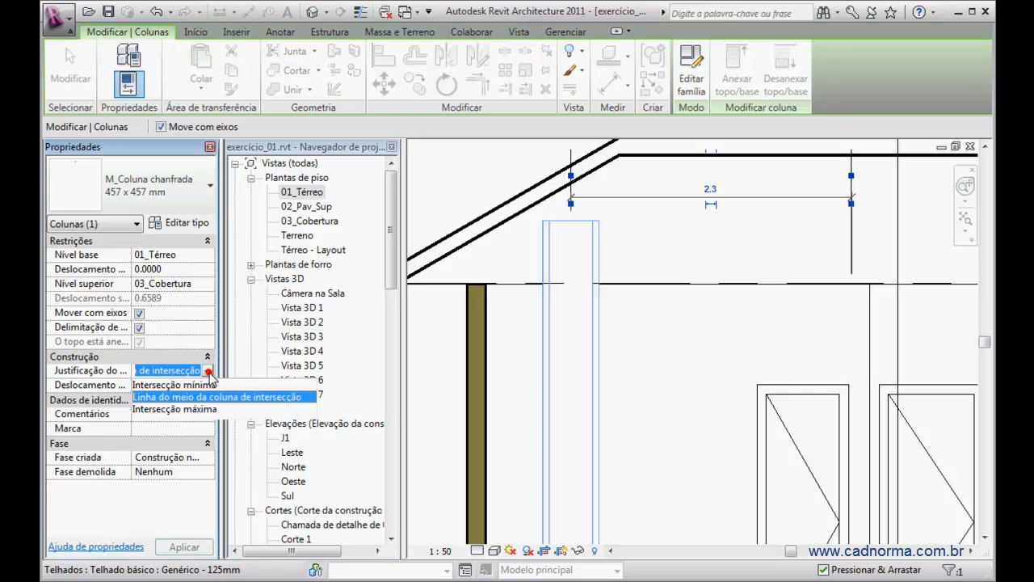
click(194, 408)
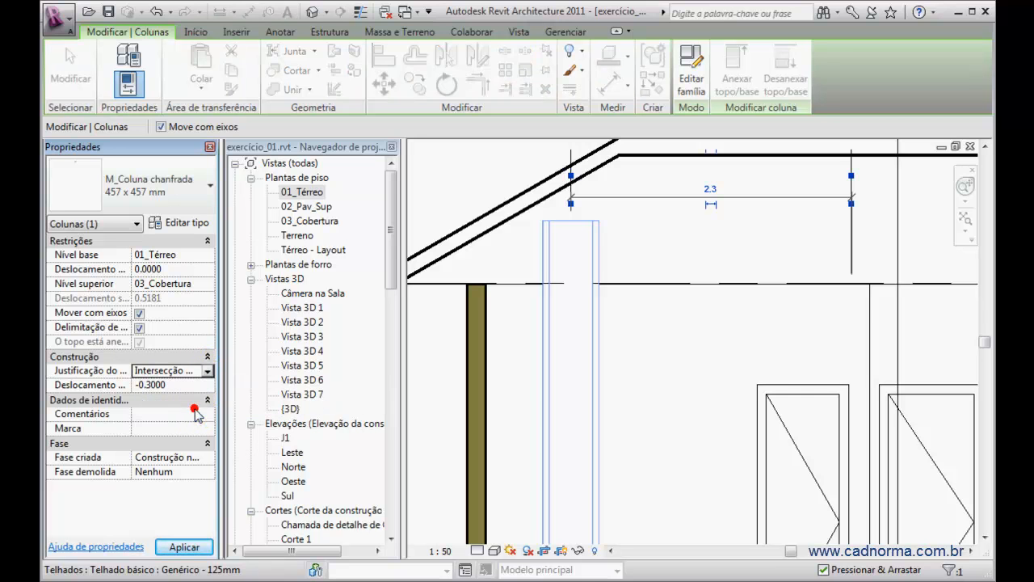
click(184, 548)
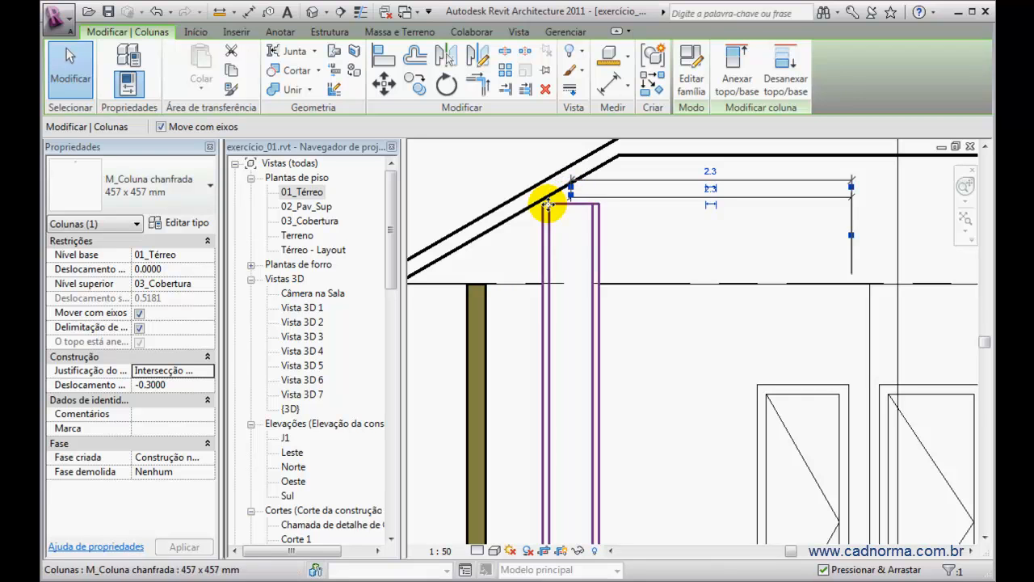
Set the column's top attachment justification to Intersecção mínima while keeping the -0.3000 attachment offset
click(184, 370)
click(208, 370)
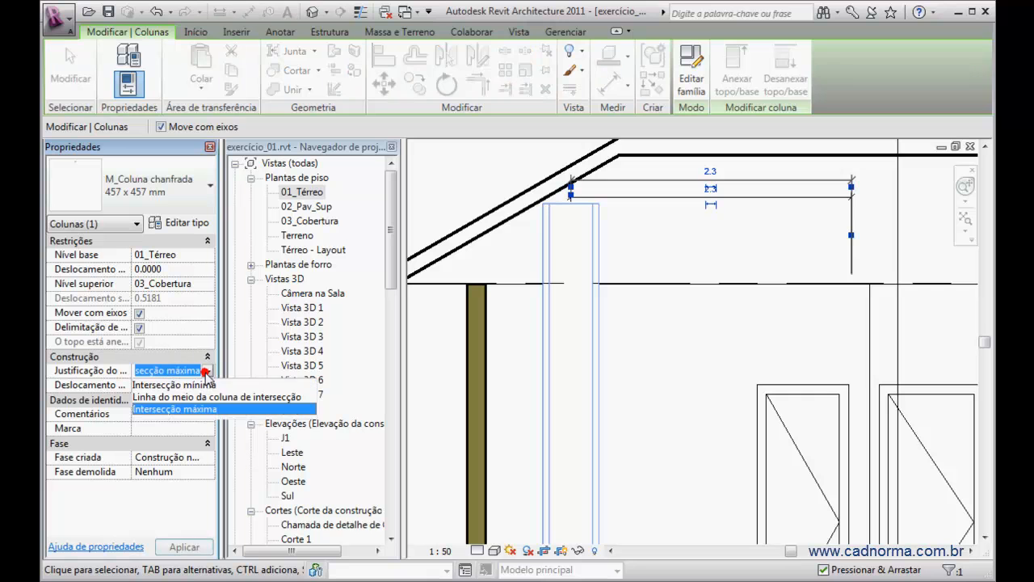
click(202, 385)
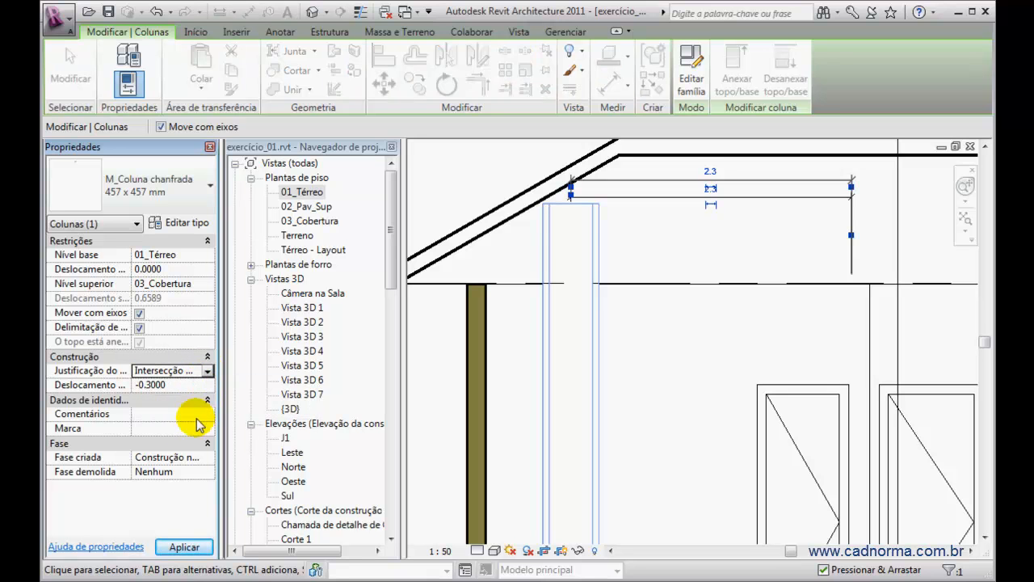
click(179, 547)
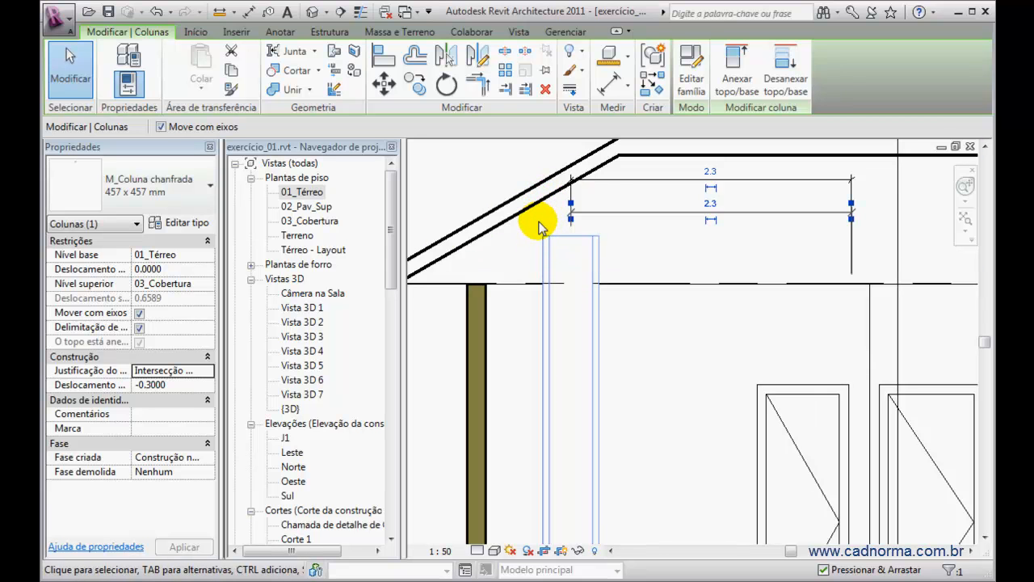
Reset the column's top attachment offset to 0.0000 and set its justification to Intersecção máxima
click(185, 383)
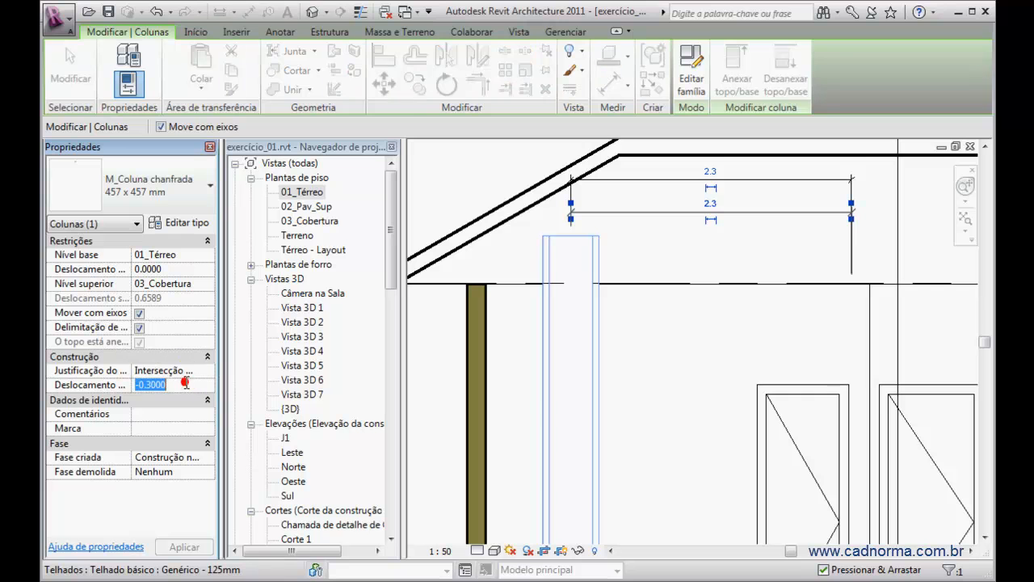
click(185, 368)
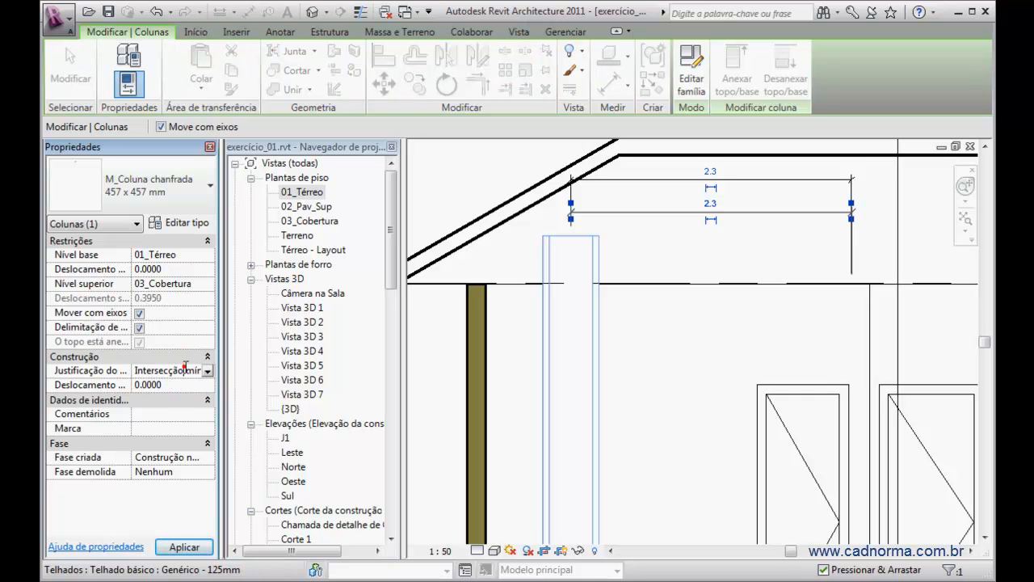
click(207, 370)
click(194, 407)
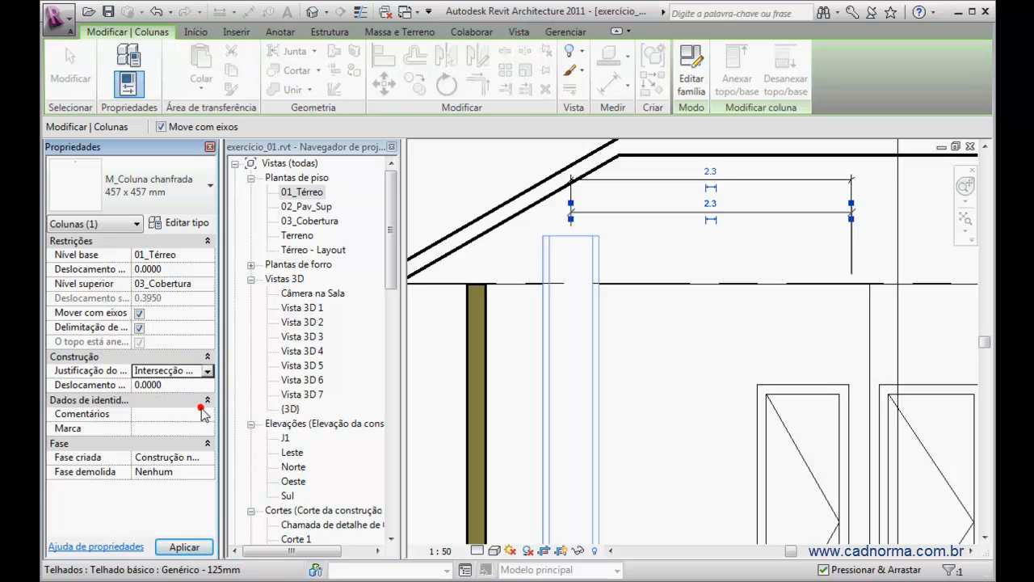
click(184, 547)
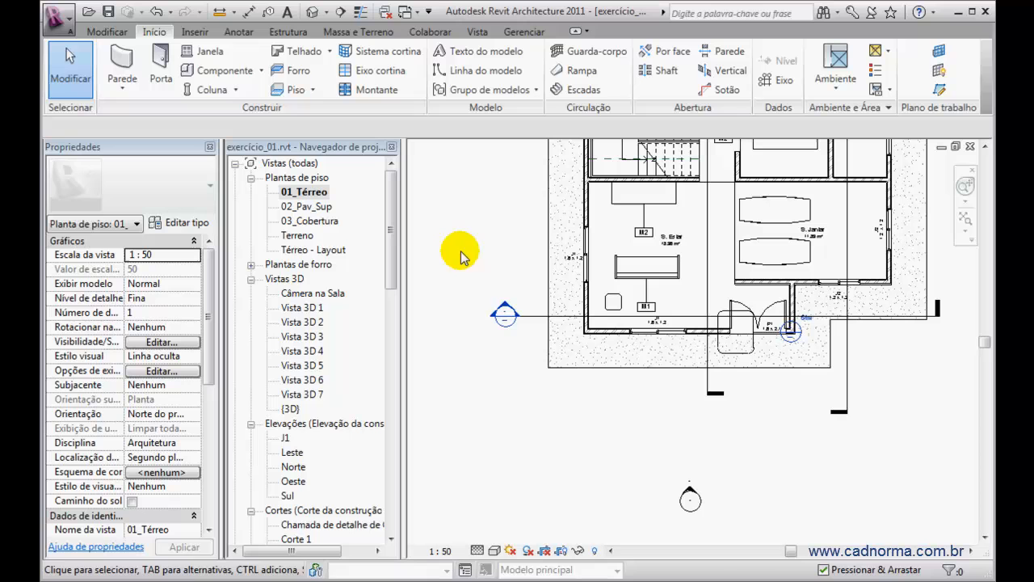
Place a 610mm Diâmetro M_Coluna com revestimento de metal in 01_Térreo, aligned with the chamfered column near the entrance, and open the {3D} view
click(214, 89)
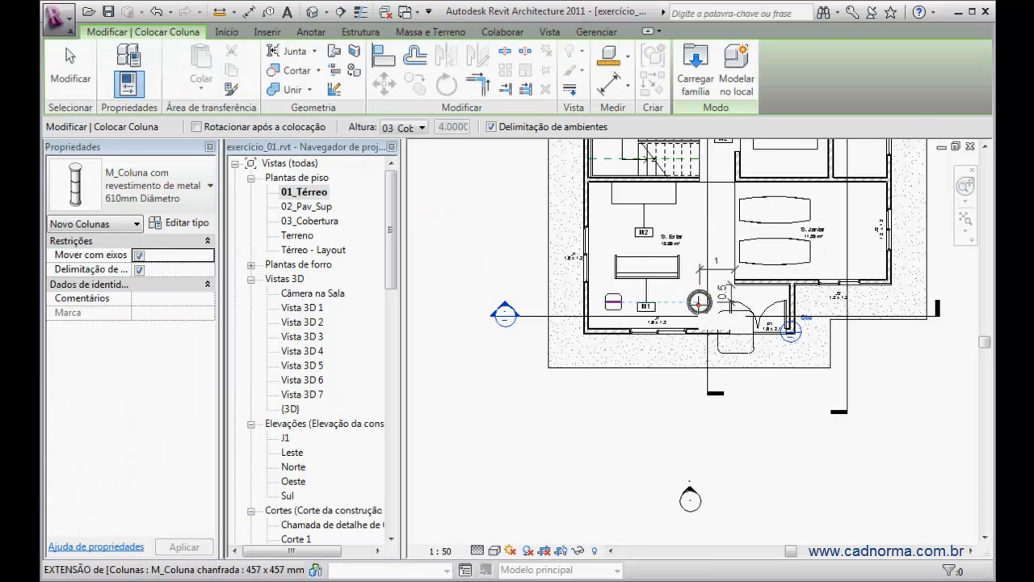
click(701, 301)
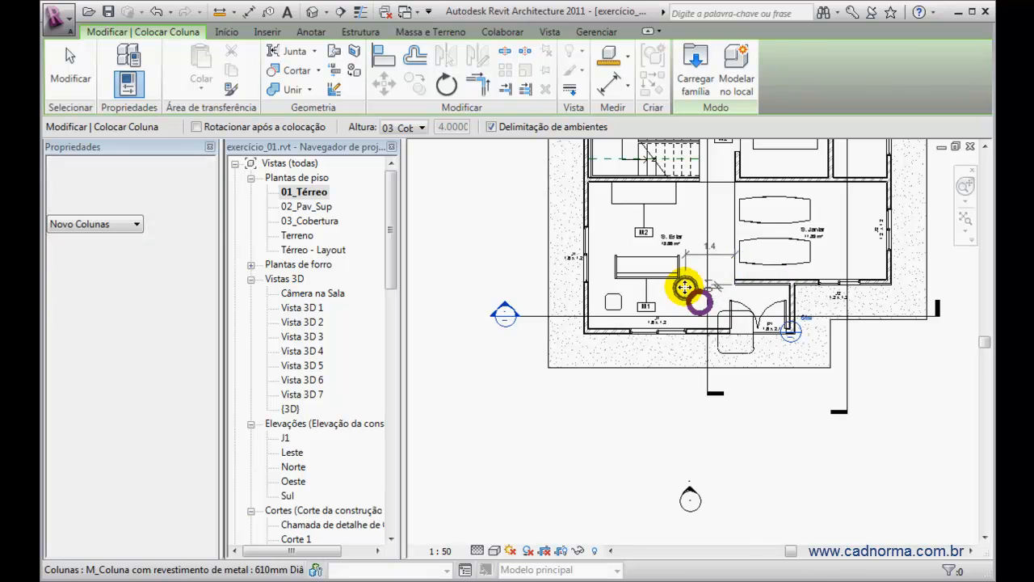
key(Escape)
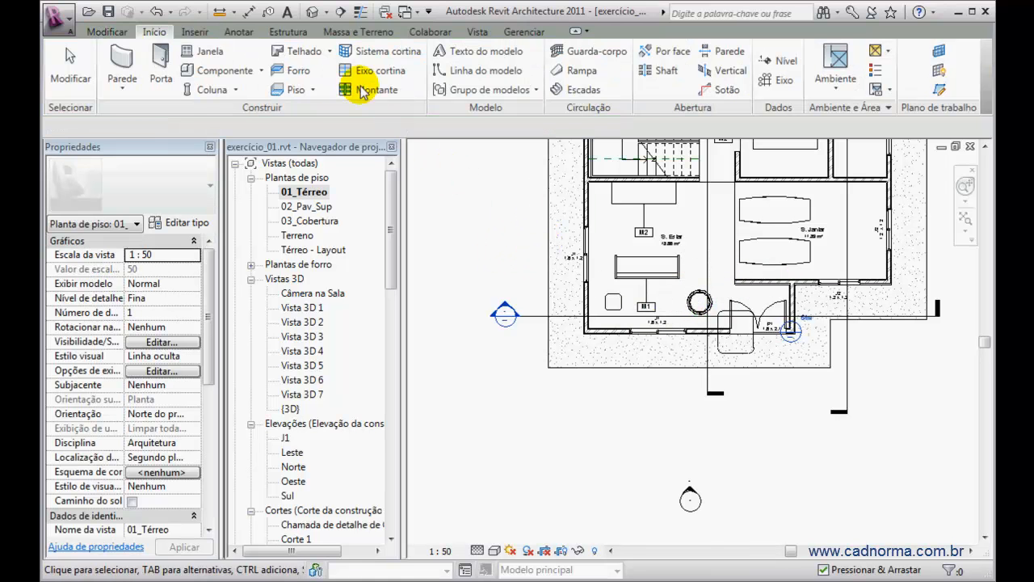
click(313, 11)
scroll(631, 374, up, 3)
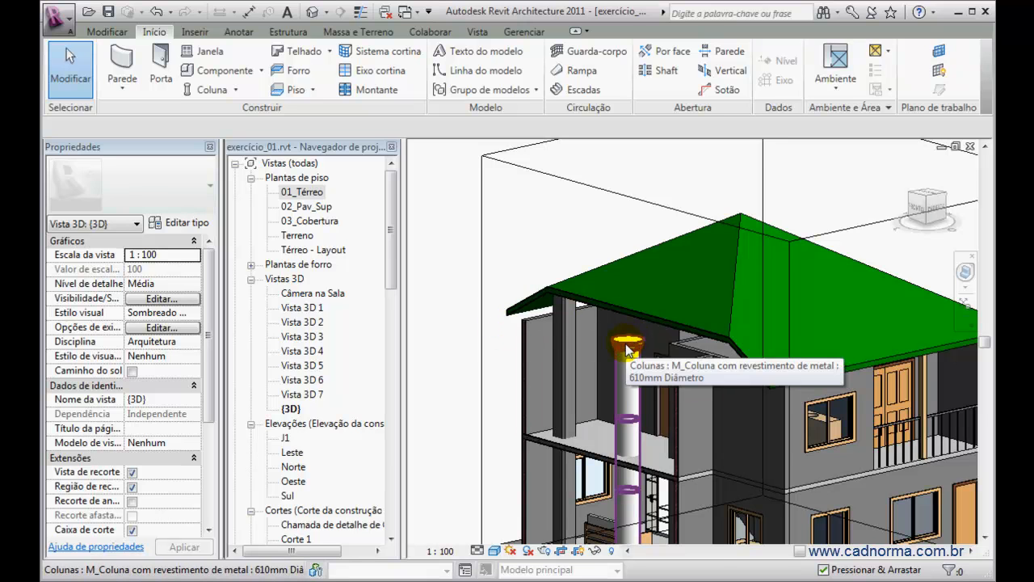
Attach the top of the round metal-clad column to the green roof
click(628, 349)
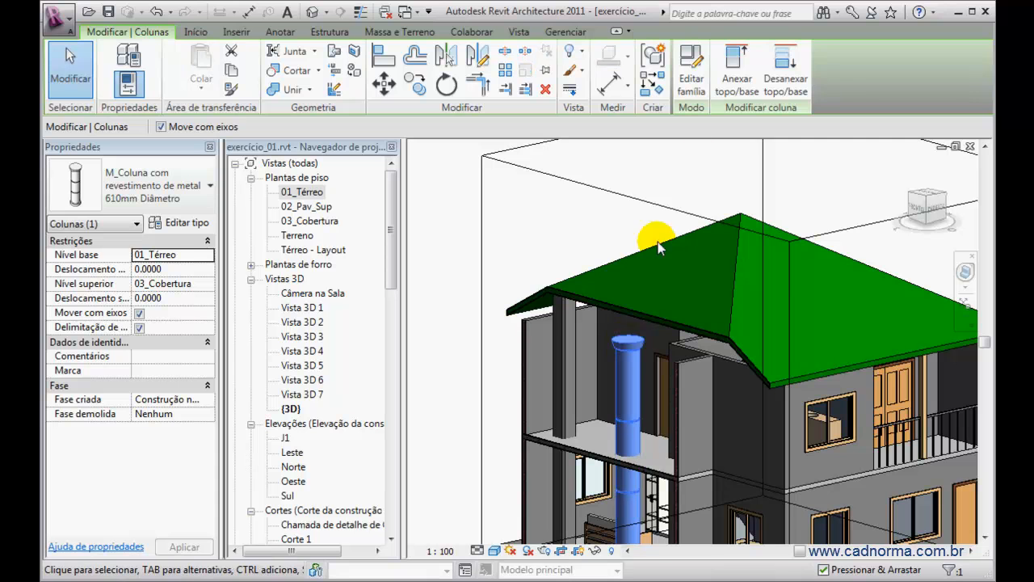
click(736, 73)
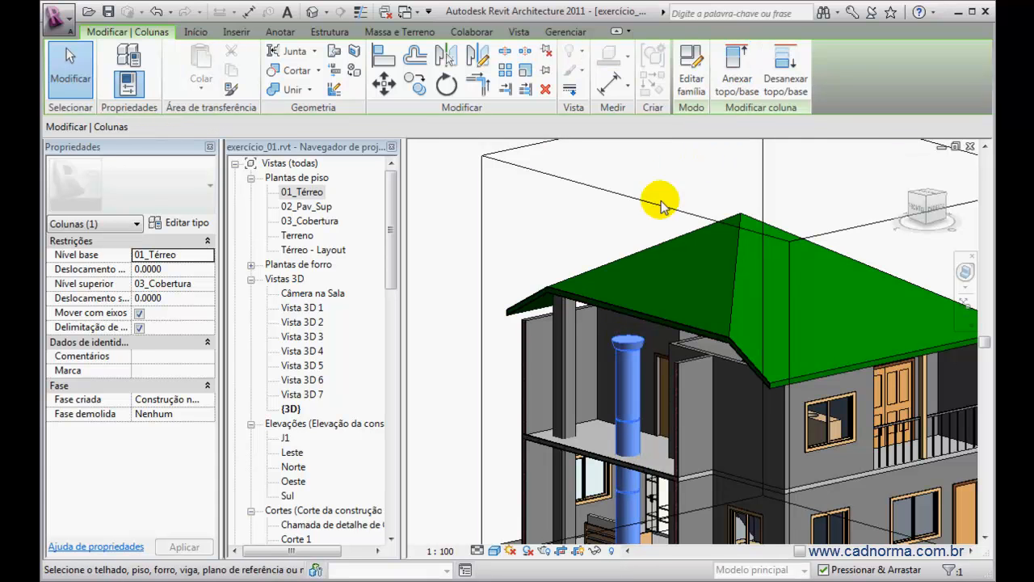
click(628, 306)
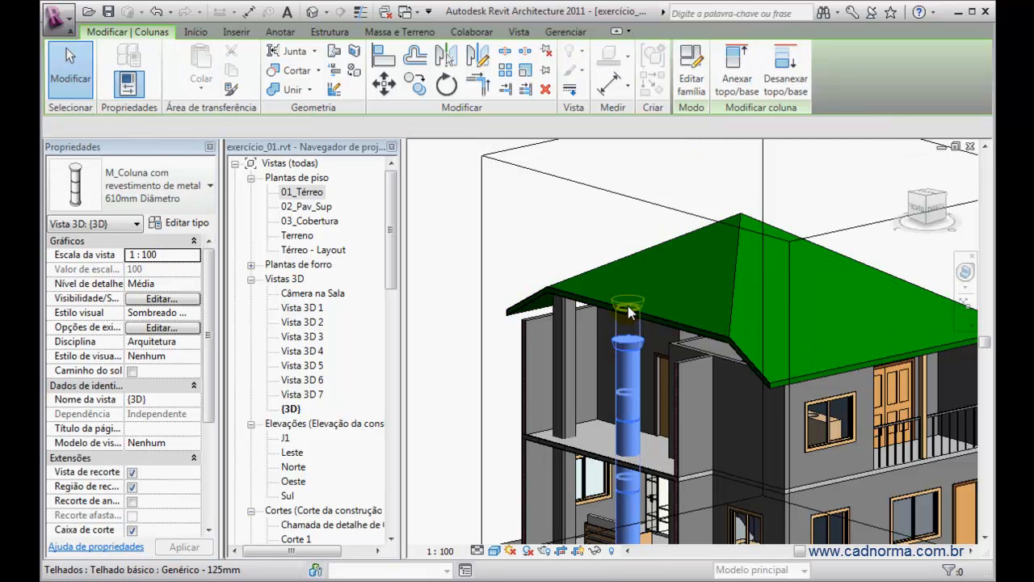
shift+middle_drag(628, 307, 577, 332)
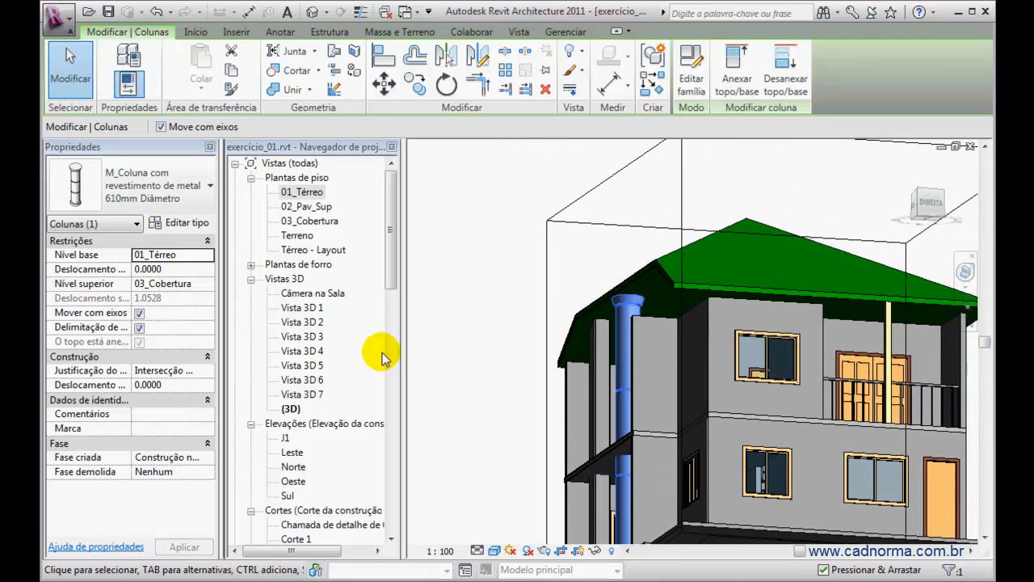
Set the round column's top attachment justification to Intersecção máxima and inspect its junction with the roof from several angles
click(187, 370)
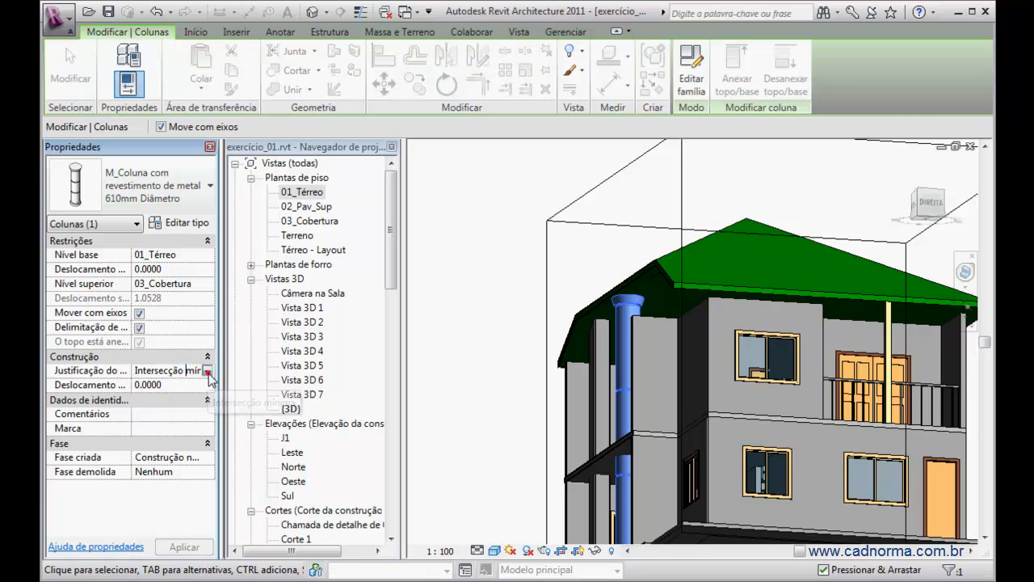
click(208, 370)
click(200, 409)
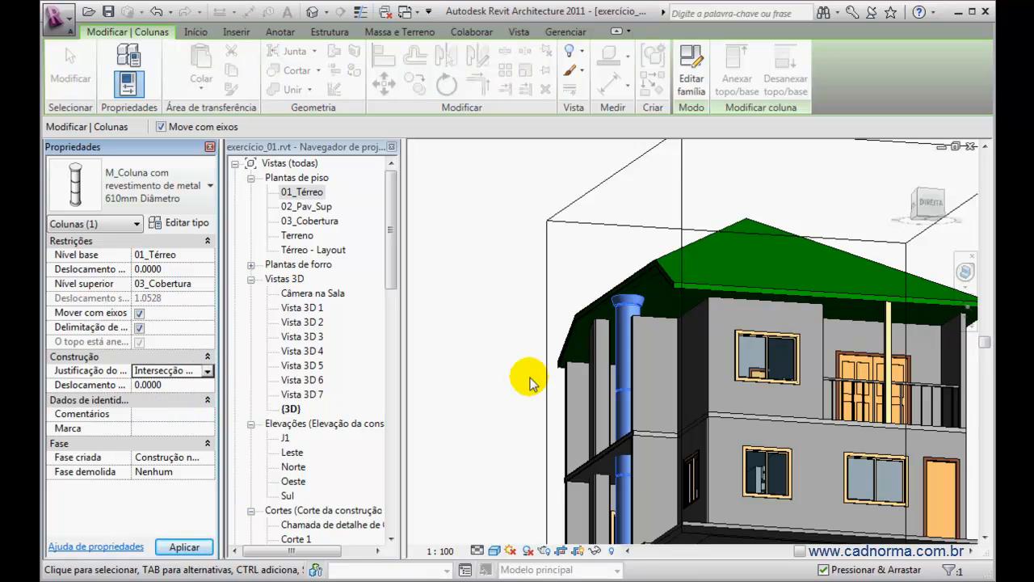
scroll(641, 281, up, 1)
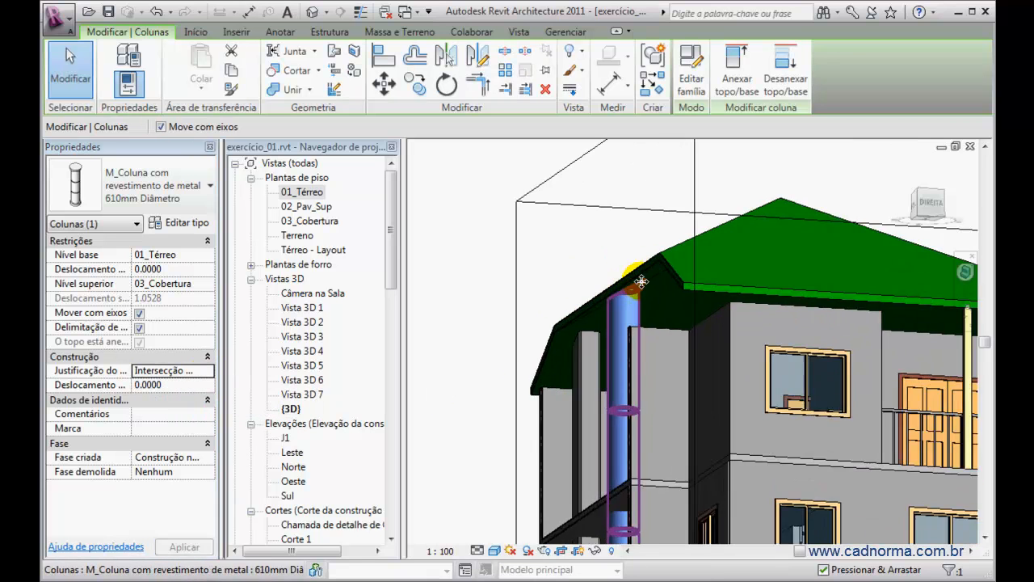
scroll(576, 251, up, 2)
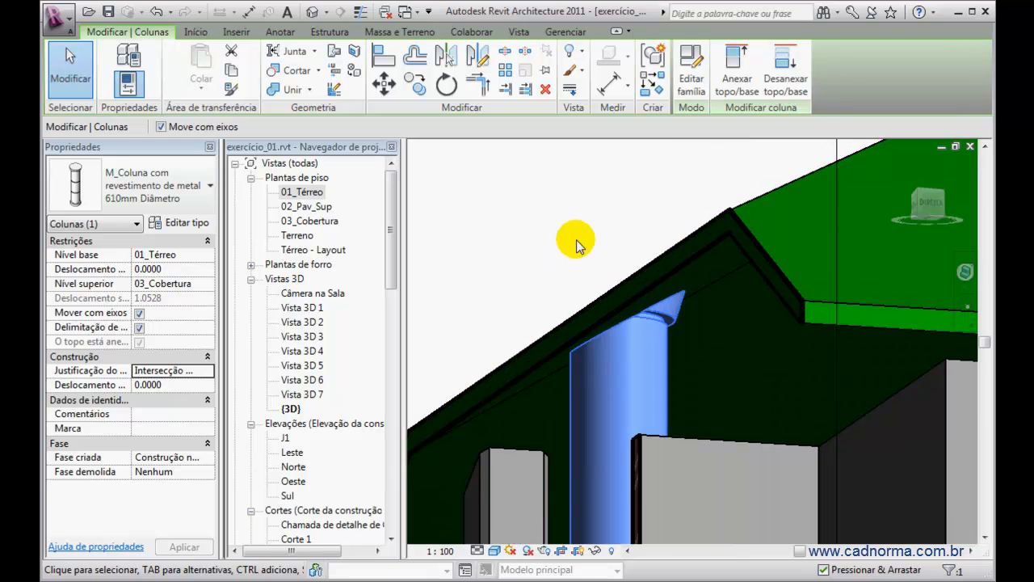
scroll(563, 246, down, 1)
mouse_move(554, 254)
shift+middle_down()
mouse_move(563, 266)
mouse_move(563, 247)
mouse_move(596, 250)
mouse_move(614, 226)
mouse_move(547, 259)
mouse_move(544, 274)
mouse_move(540, 243)
shift+middle_up()
scroll(539, 242, down, 4)
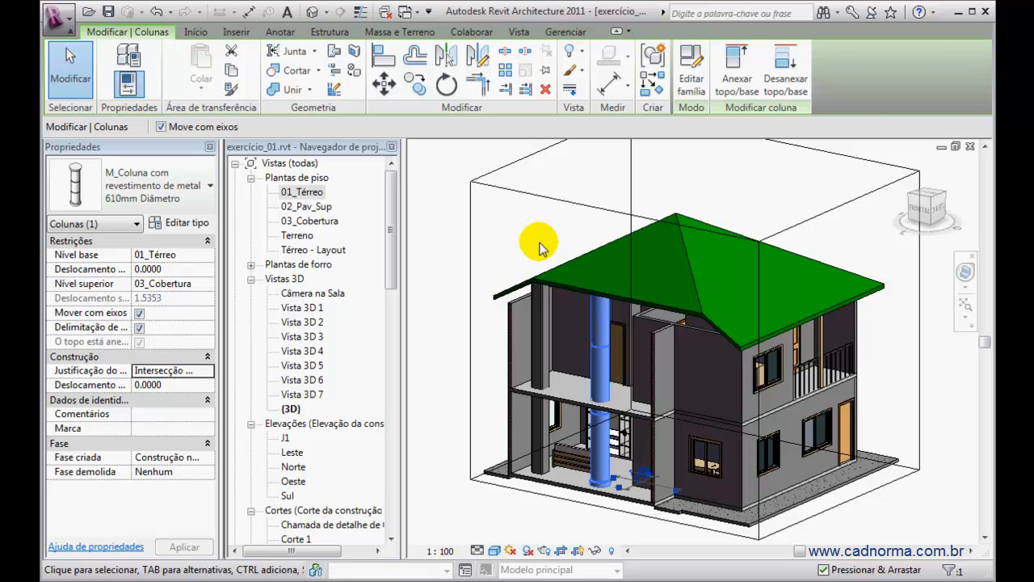
Detach the round column's top from the roof and set its top offset to 0.0000
click(541, 248)
scroll(563, 280, up, 5)
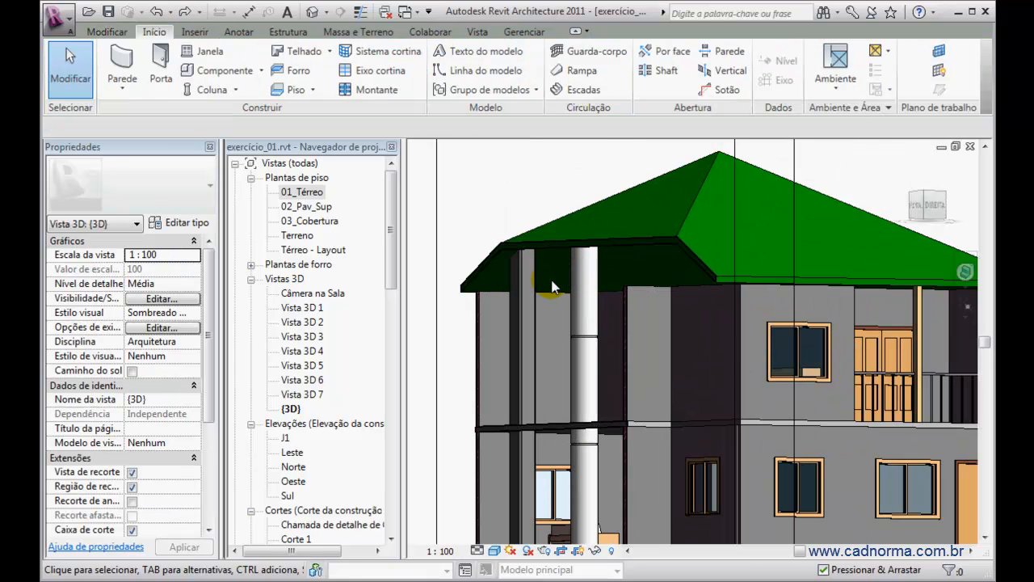
click(574, 311)
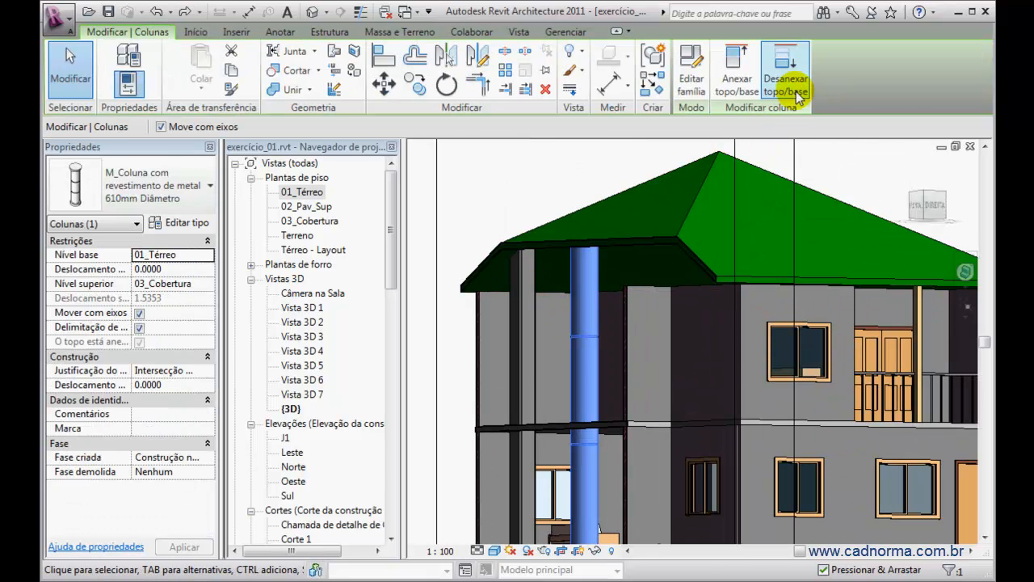
click(790, 85)
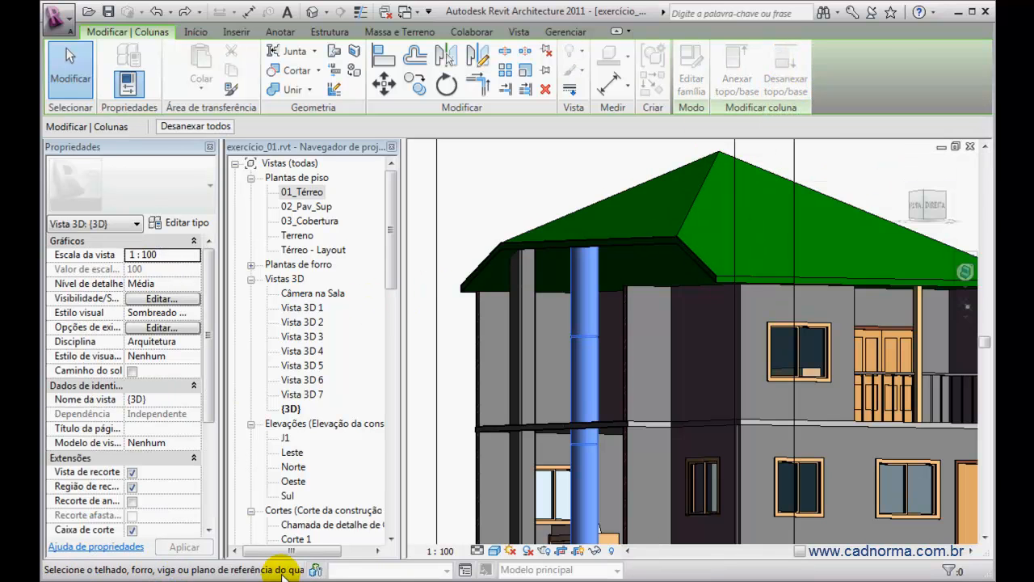
click(708, 255)
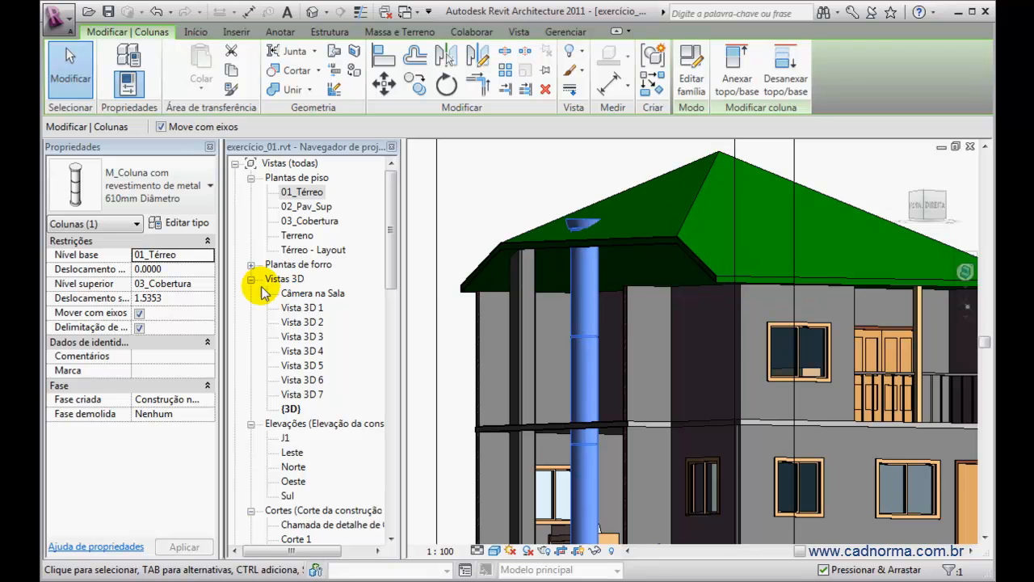
click(173, 301)
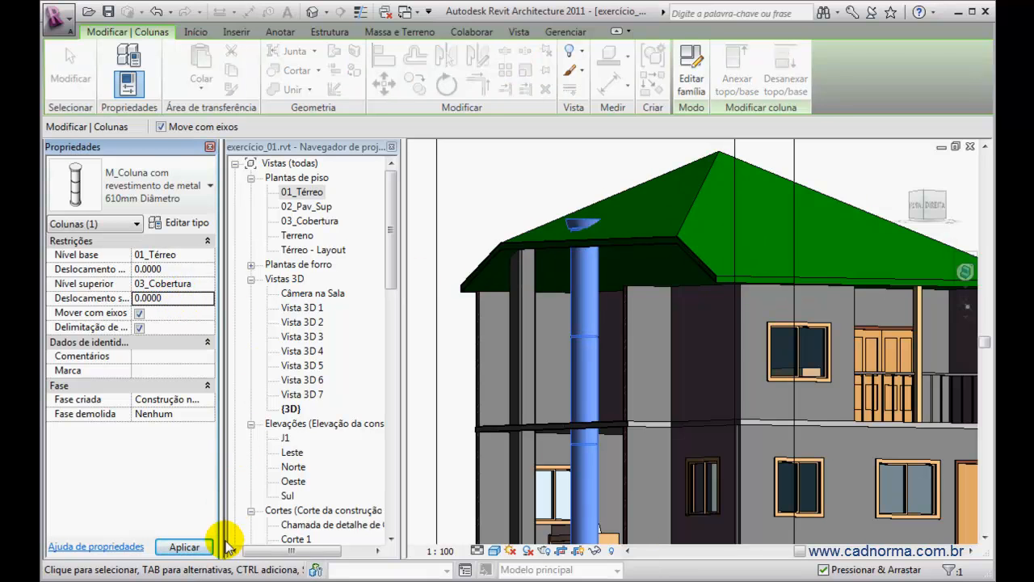
click(184, 547)
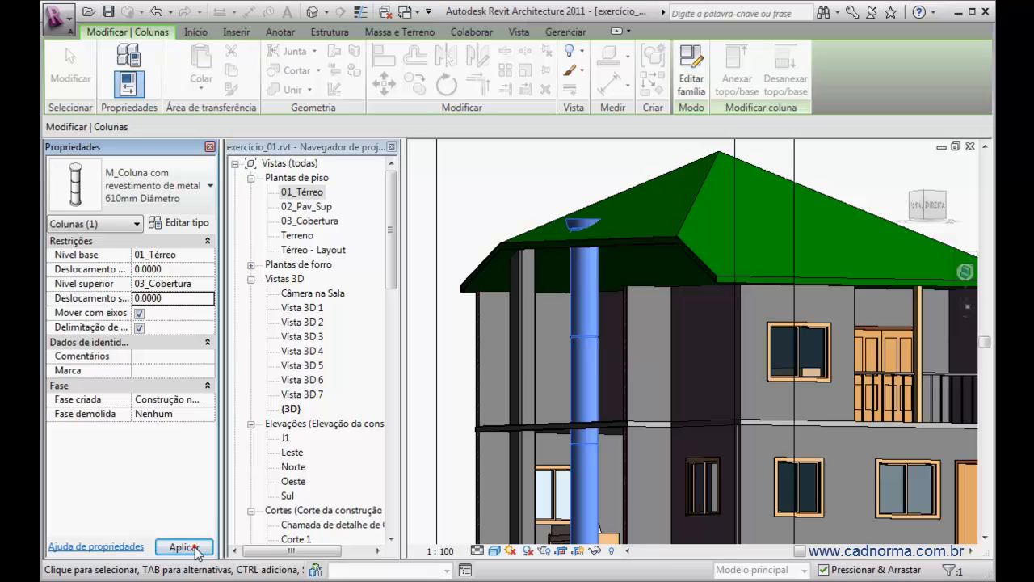
Detach the M_Coluna chanfrada column's top from the roof and inspect where the two intersect
click(532, 302)
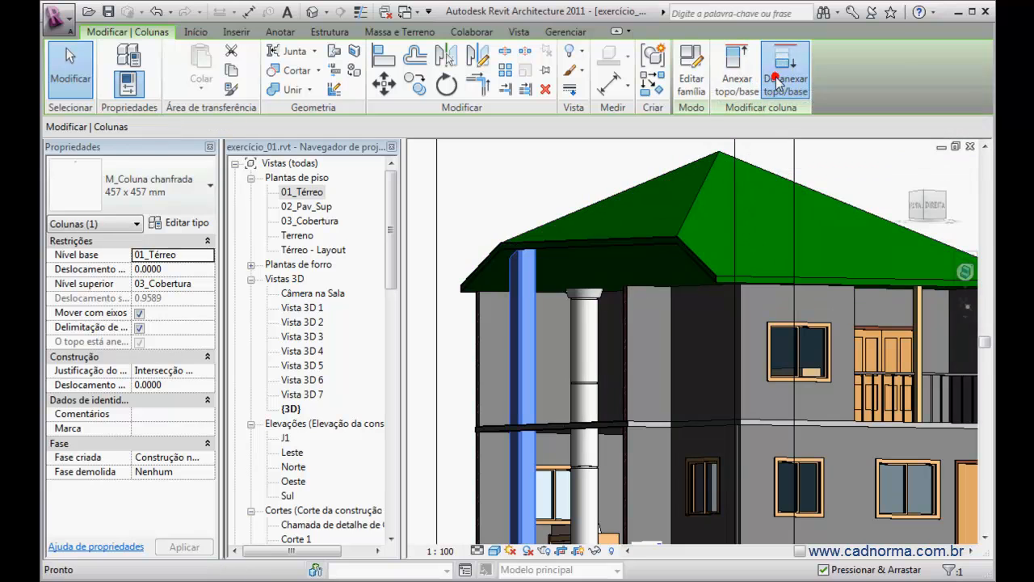
click(777, 82)
click(677, 167)
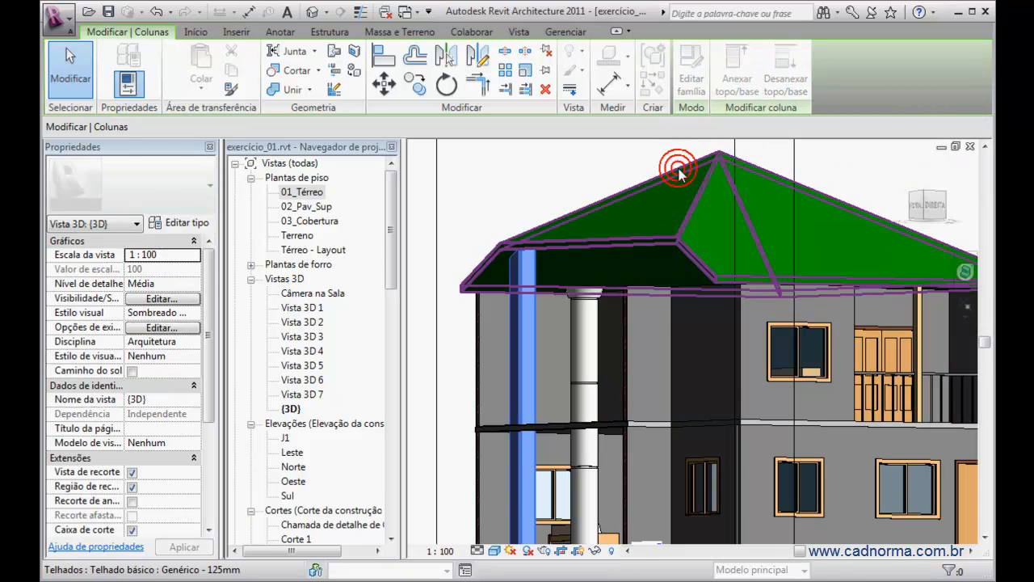
mouse_move(503, 288)
shift+middle_down()
mouse_move(535, 316)
mouse_move(673, 342)
mouse_move(500, 272)
shift+middle_up()
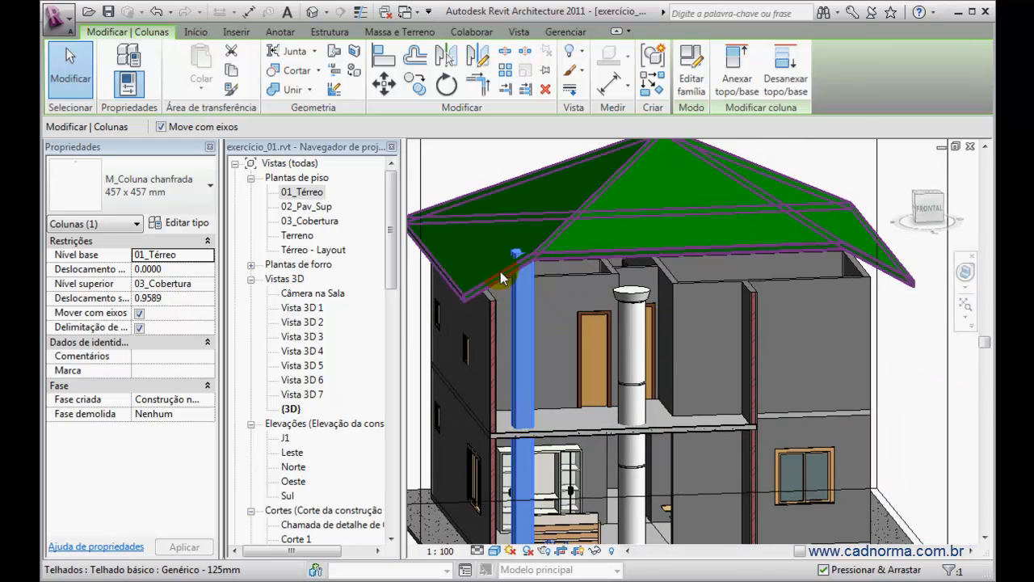
scroll(506, 270, up, 4)
scroll(622, 290, down, 1)
shift+middle_drag(624, 305, 615, 282)
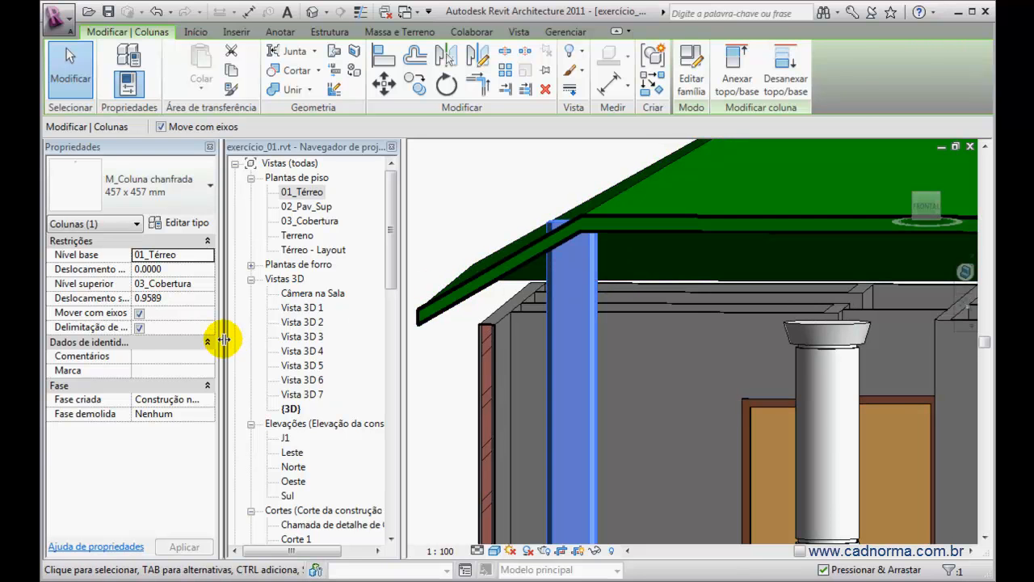
click(525, 208)
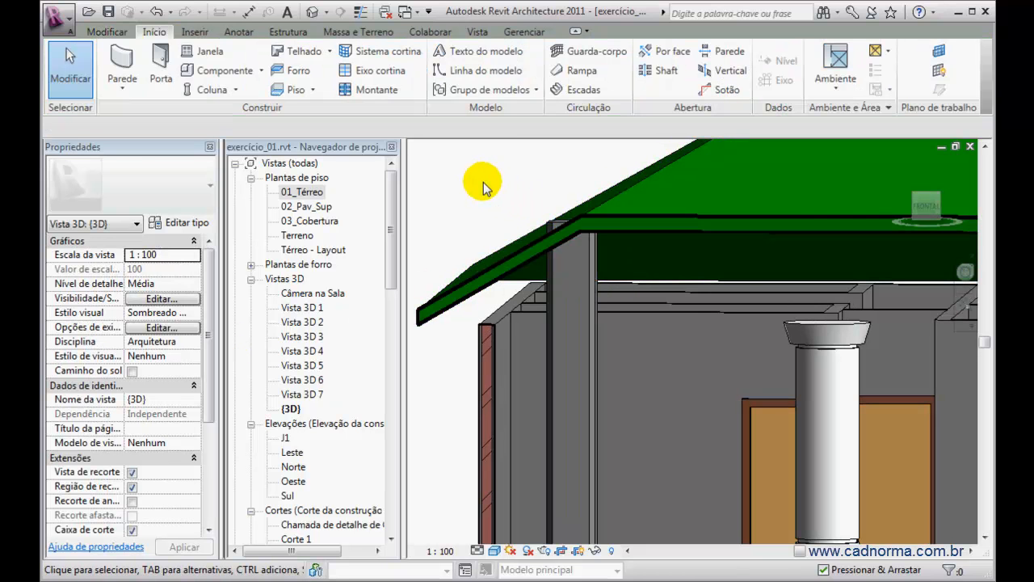
mouse_move(606, 289)
shift+middle_down()
mouse_move(619, 281)
mouse_move(622, 290)
shift+middle_up()
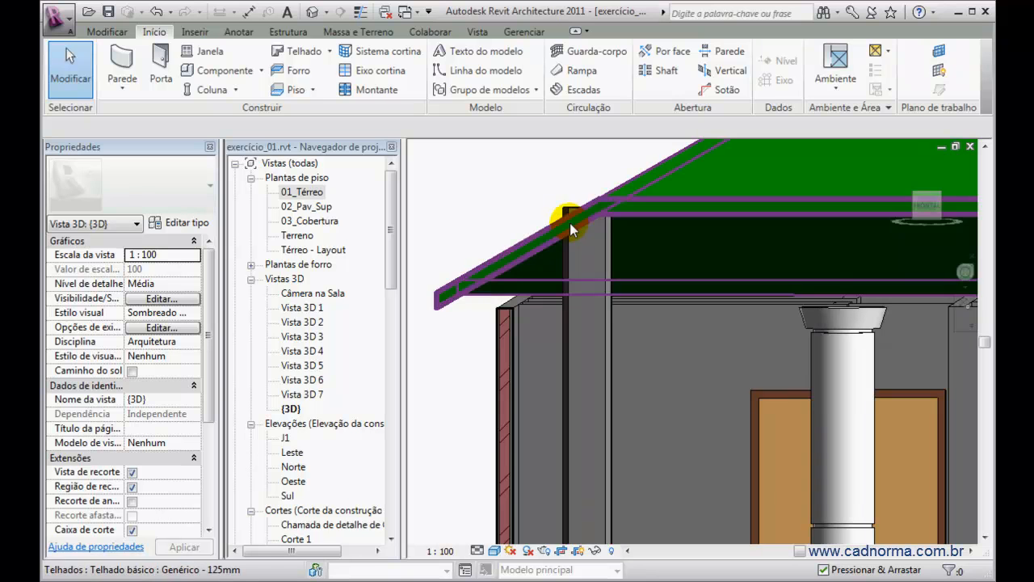
scroll(623, 242, down, 3)
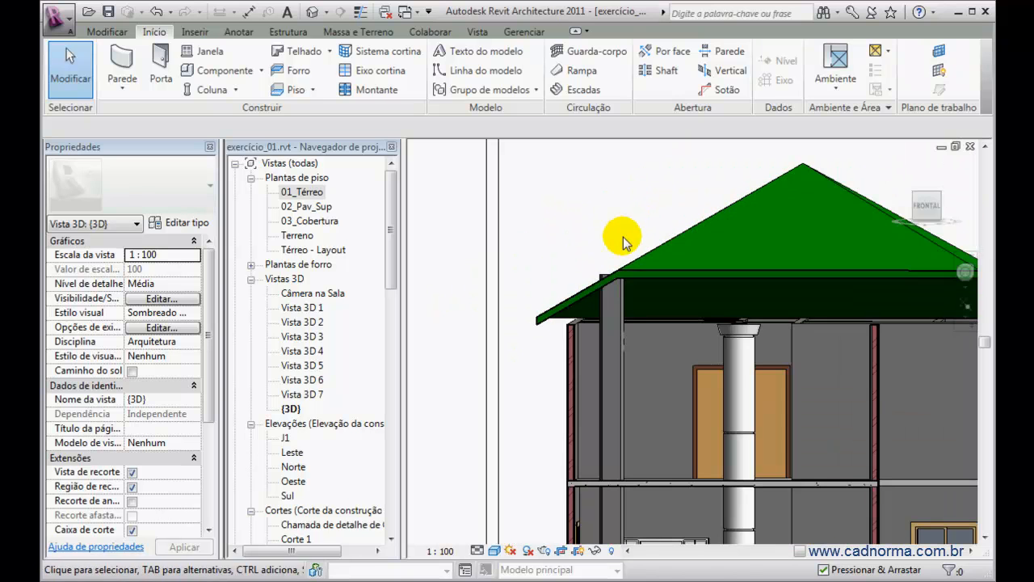
Attach the chamfered column's top to the roof with style Cortar alvo and justification Linha do meio da coluna de intersecção, and inspect the junction
click(619, 308)
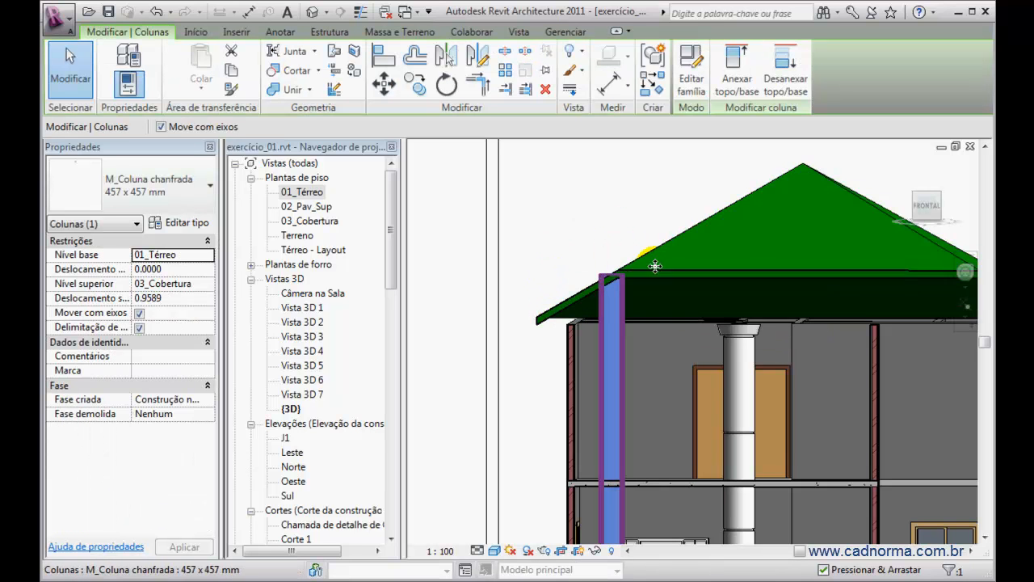
click(735, 85)
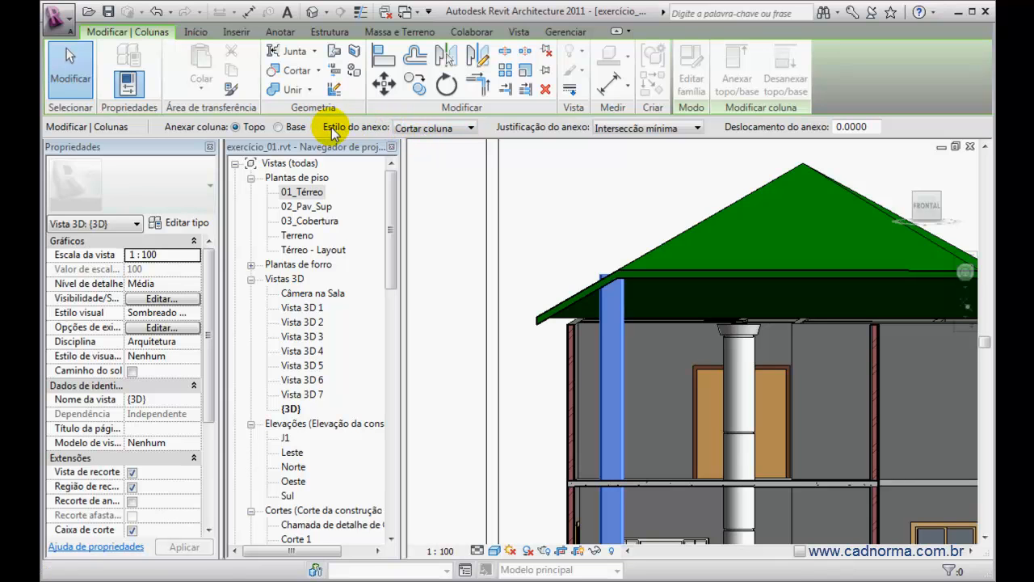
click(472, 129)
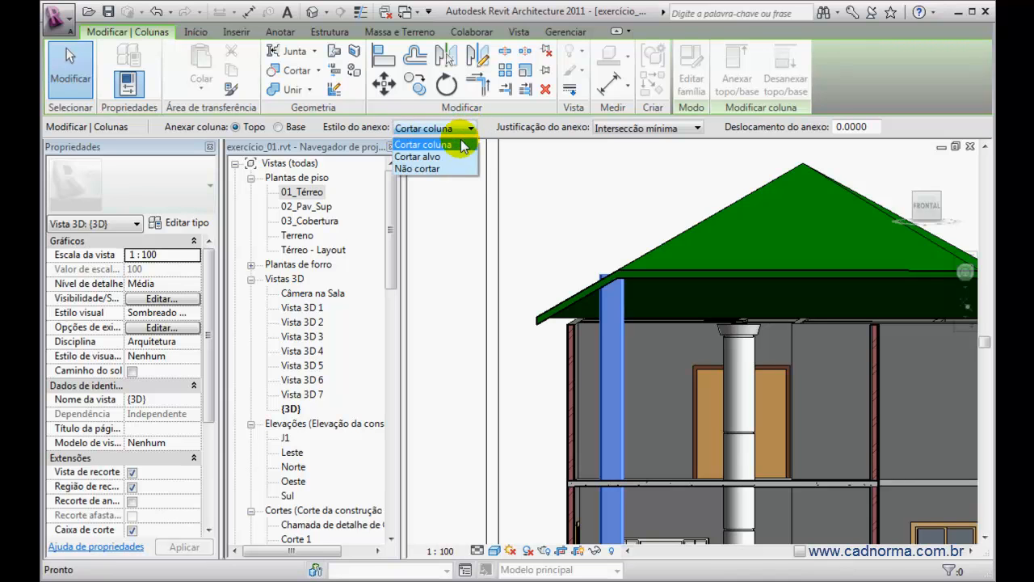
click(448, 157)
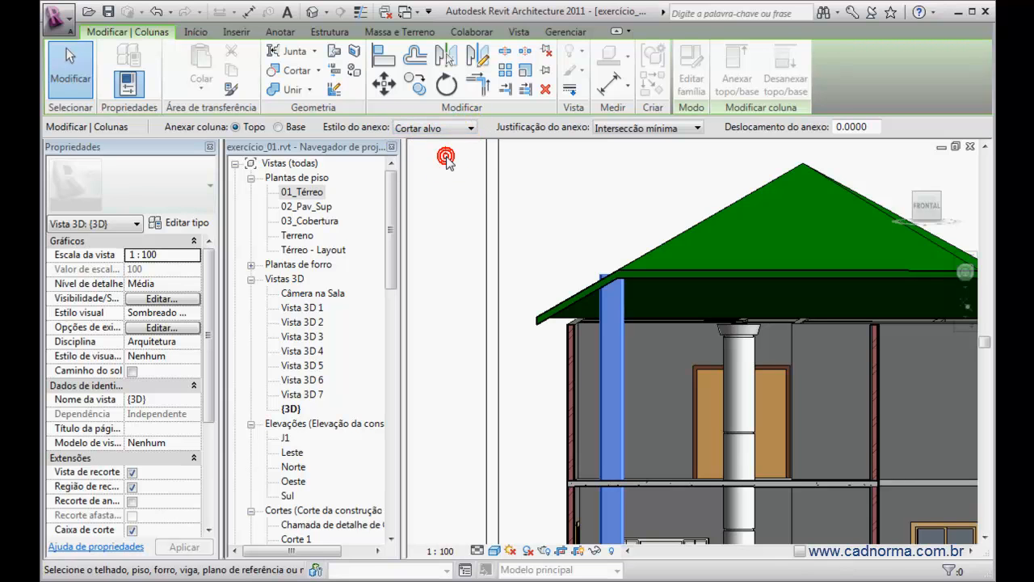
click(696, 129)
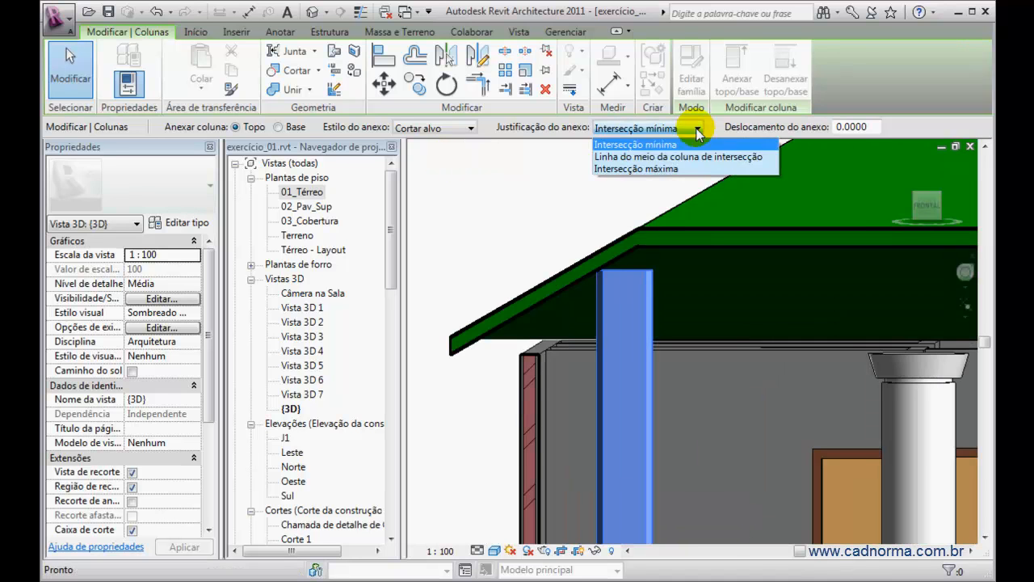
click(661, 159)
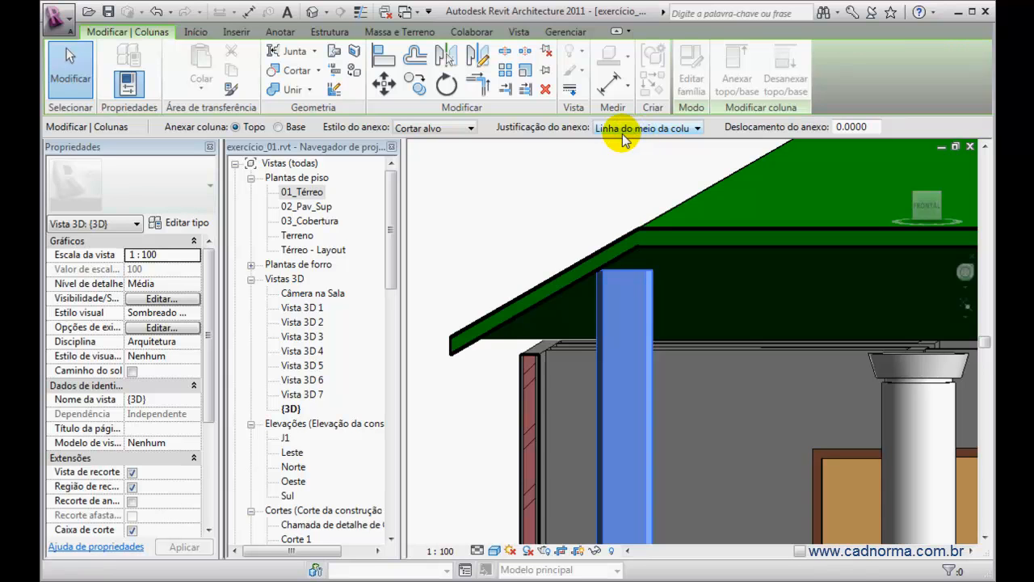
click(651, 223)
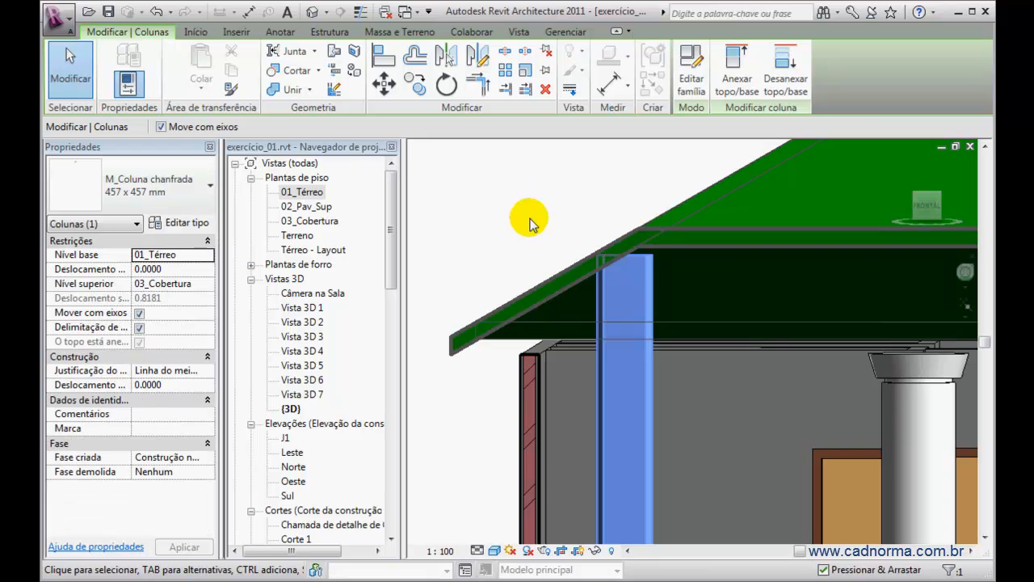
shift+middle_drag(591, 247, 542, 254)
scroll(545, 222, up, 3)
scroll(544, 220, down, 1)
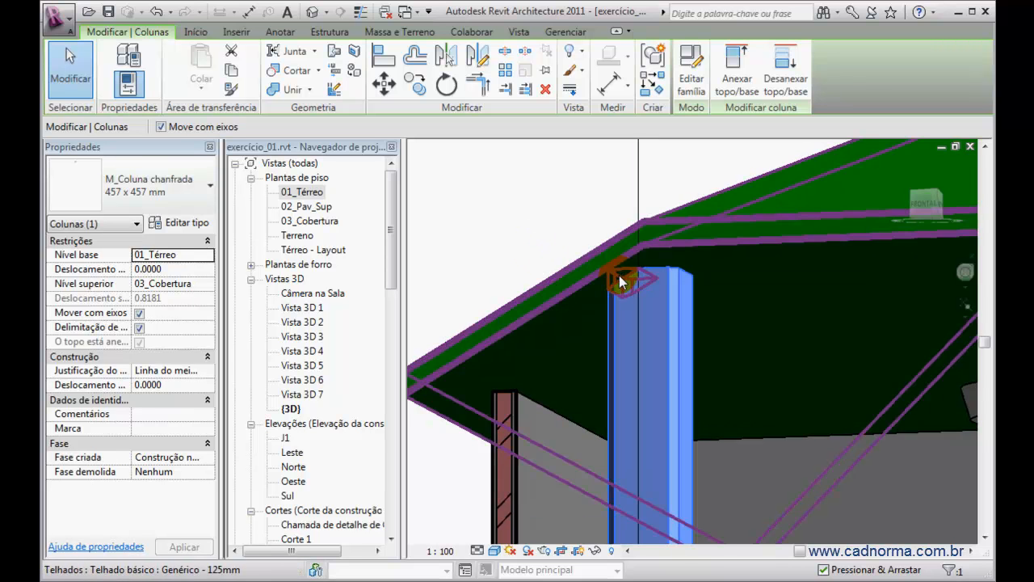
shift+middle_drag(575, 274, 517, 235)
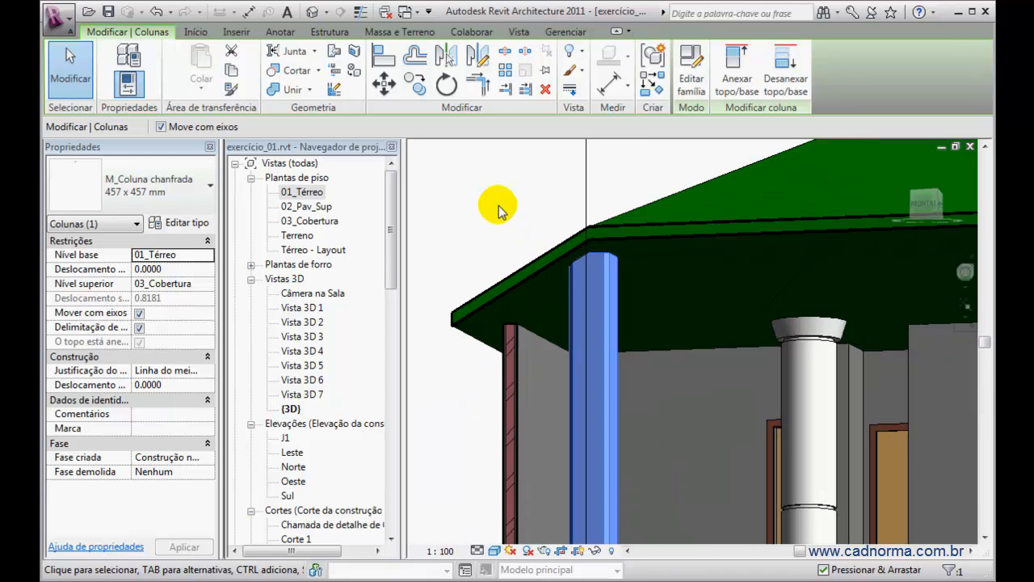
In the 01_Térreo plan, move the Corte 3 section line inward so it passes through the chamfered and round columns
double_click(300, 192)
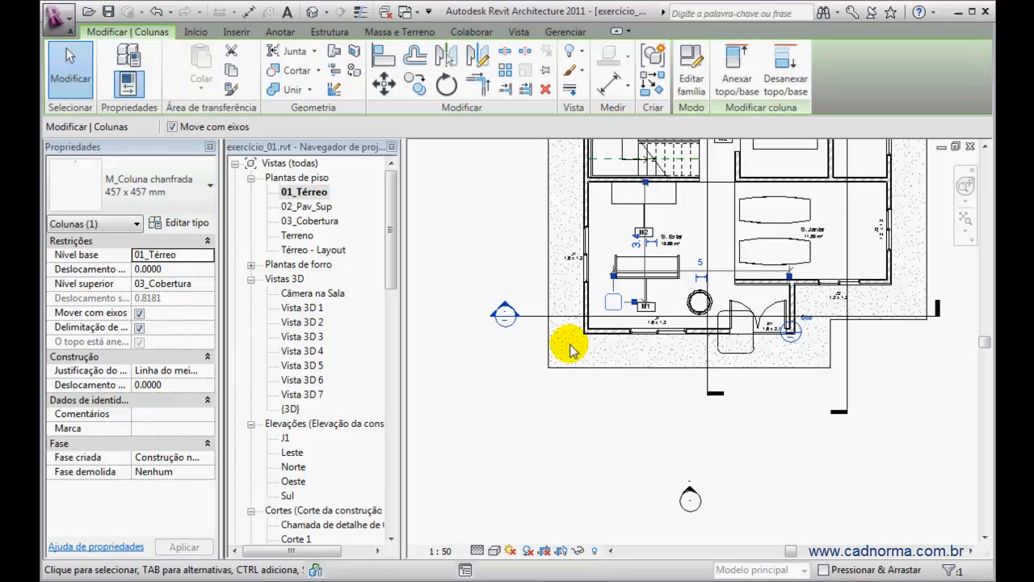
scroll(594, 323, up, 2)
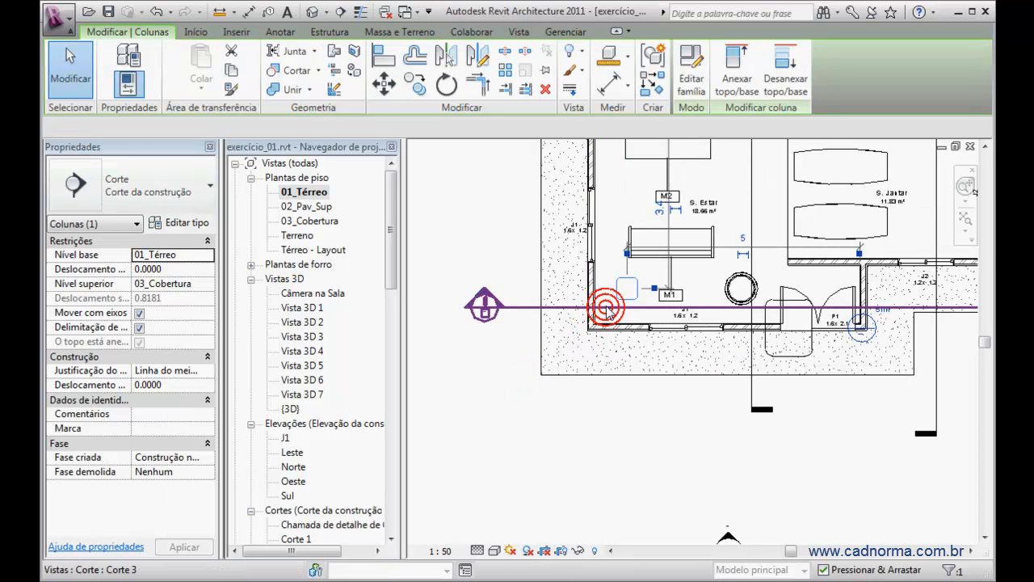
click(605, 307)
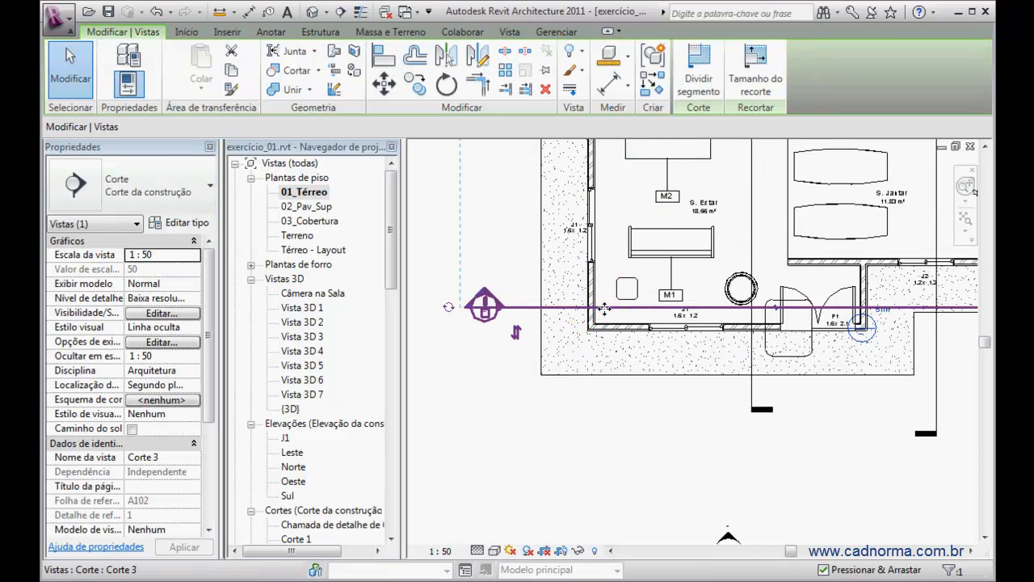
drag(605, 300, 605, 289)
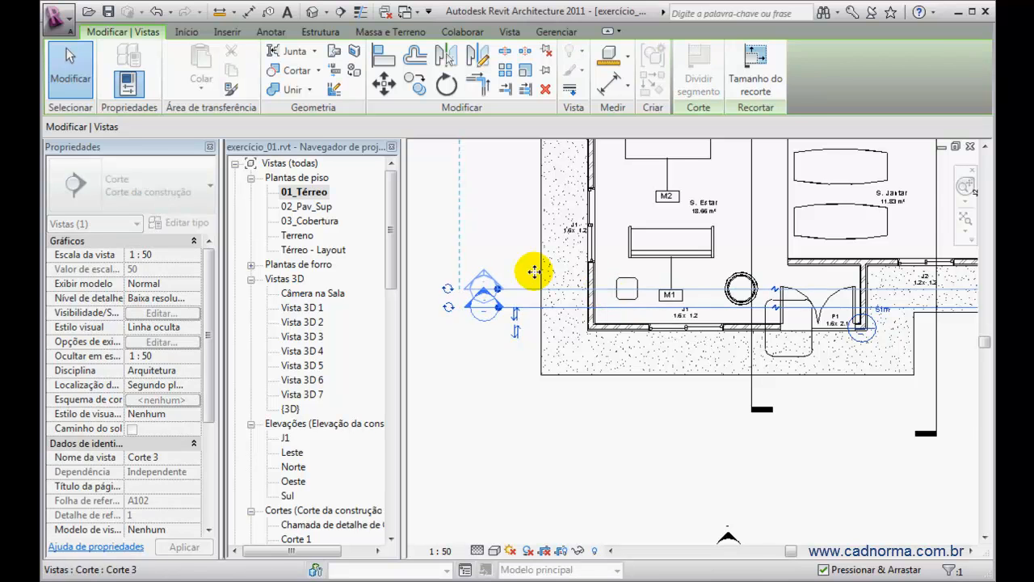
Open the Corte 3 section view and examine the junction between the chamfered column's top and the sloped roof
click(413, 215)
double_click(483, 284)
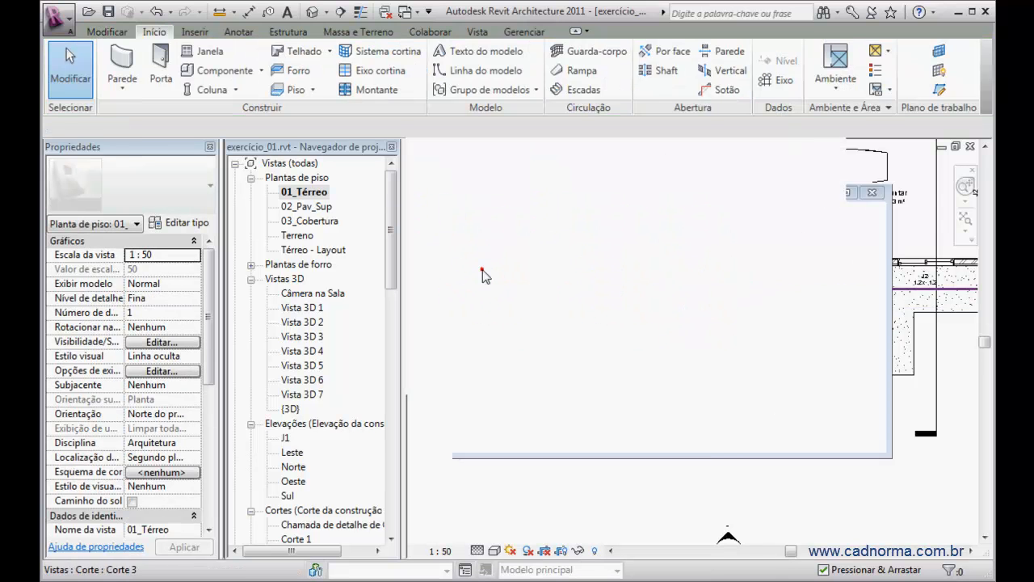
click(483, 271)
middle_drag(531, 276, 571, 293)
scroll(476, 255, up, 2)
scroll(476, 256, up, 2)
scroll(496, 296, up, 2)
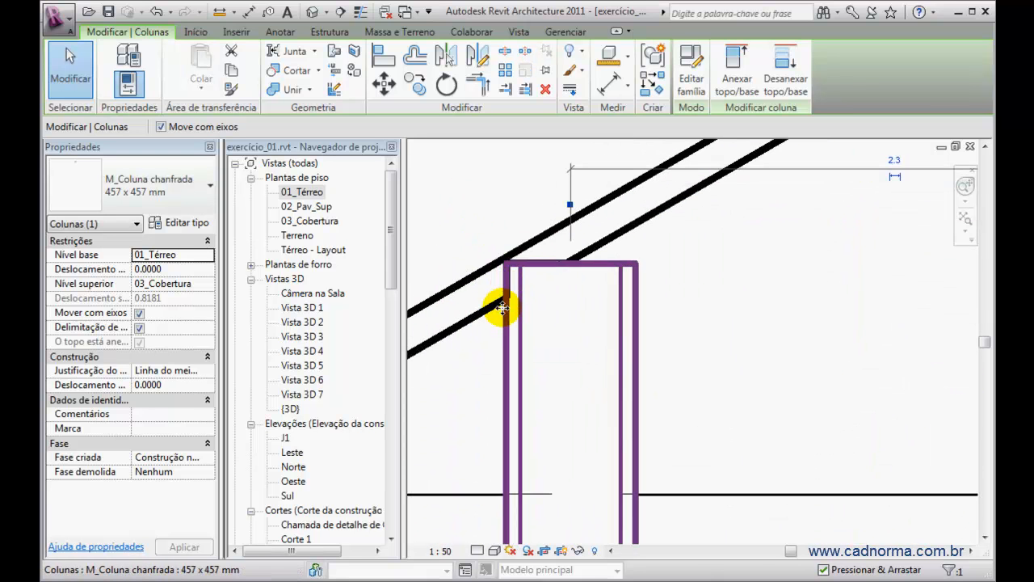
Set the chamfered column's top attachment justification to Intersecção mínima in the section view
click(634, 270)
click(634, 271)
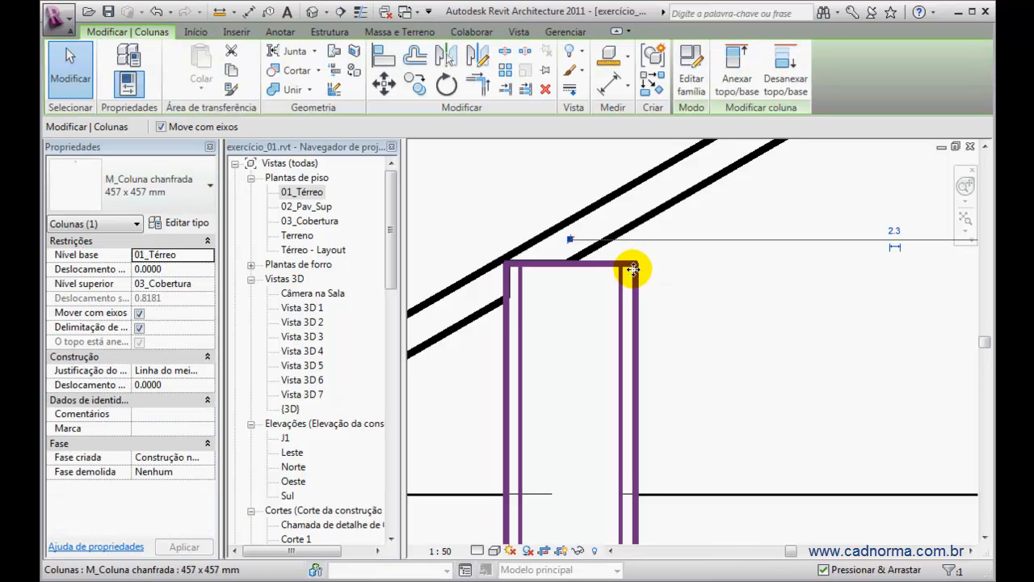
click(180, 370)
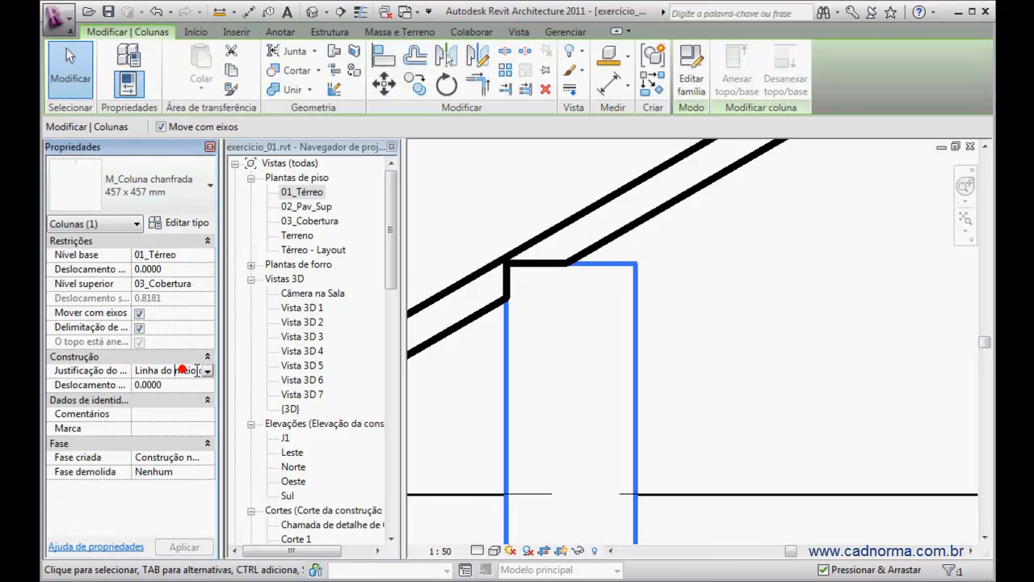
click(208, 371)
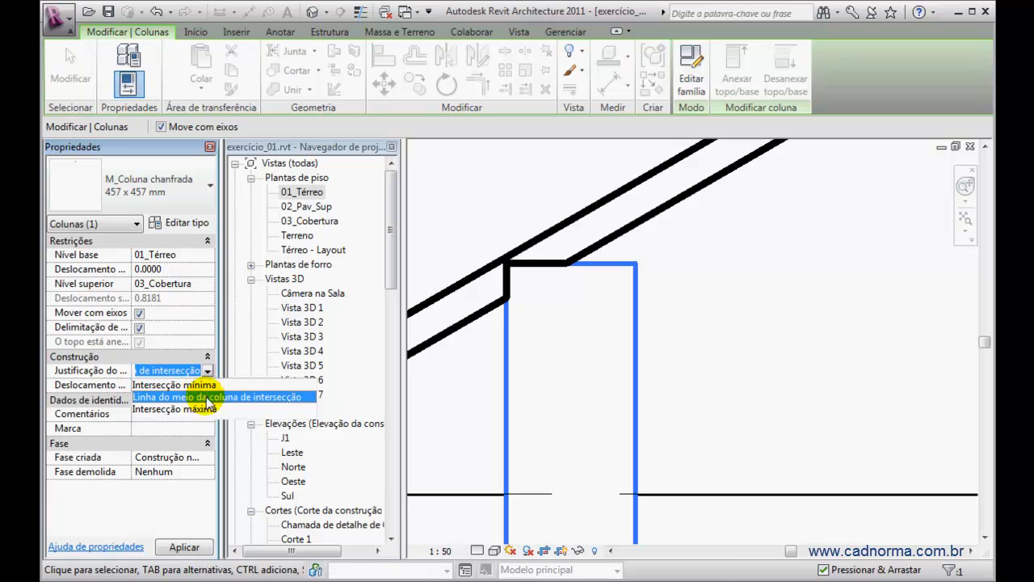
click(185, 385)
click(184, 547)
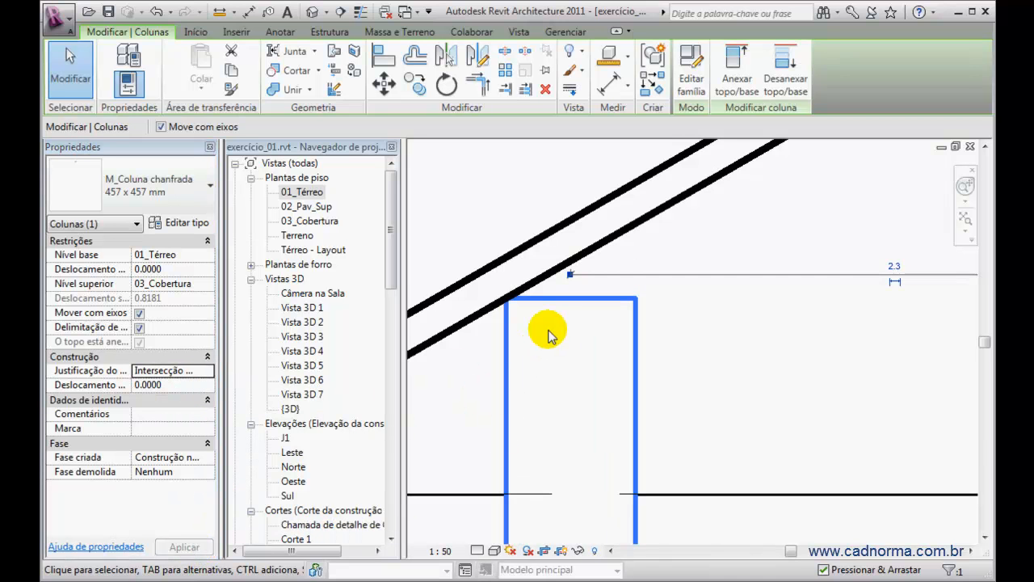
Set the chamfered column's top attachment justification to Intersecção máxima
click(198, 373)
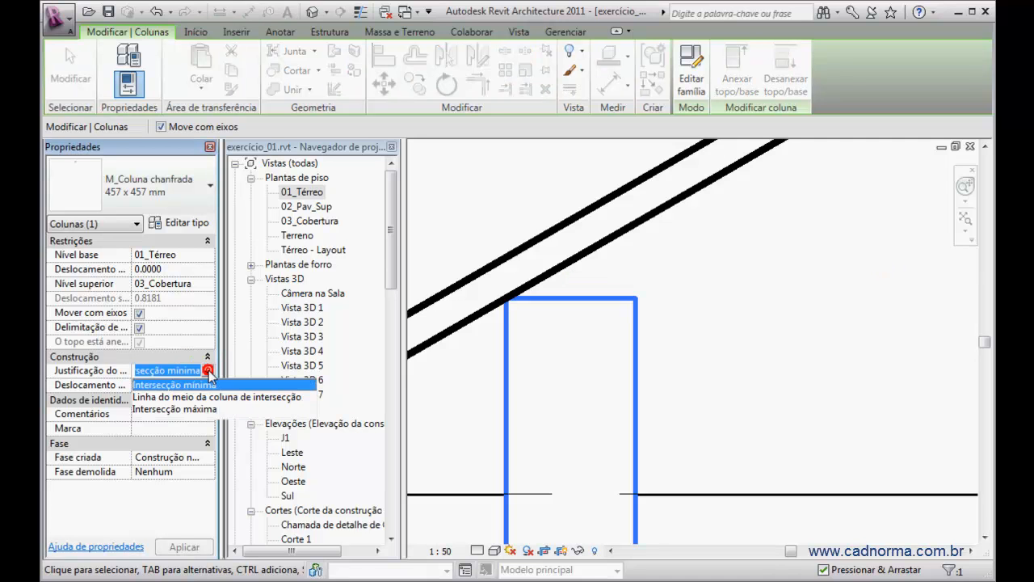
click(208, 409)
click(185, 547)
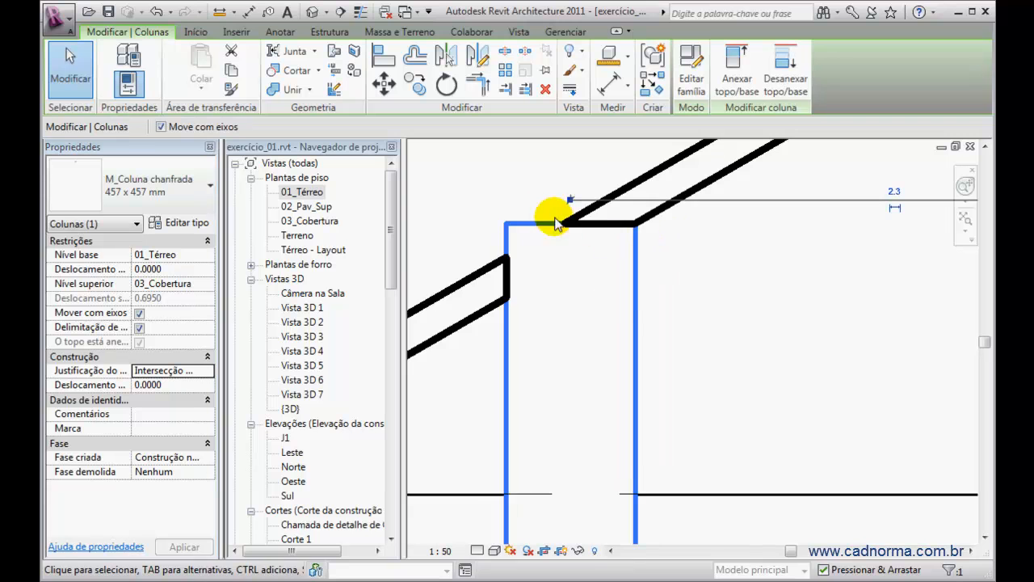
Open the {3D} view without saving the project and inspect where the chamfered column's top meets the roof
scroll(559, 234, down, 2)
scroll(559, 234, down, 1)
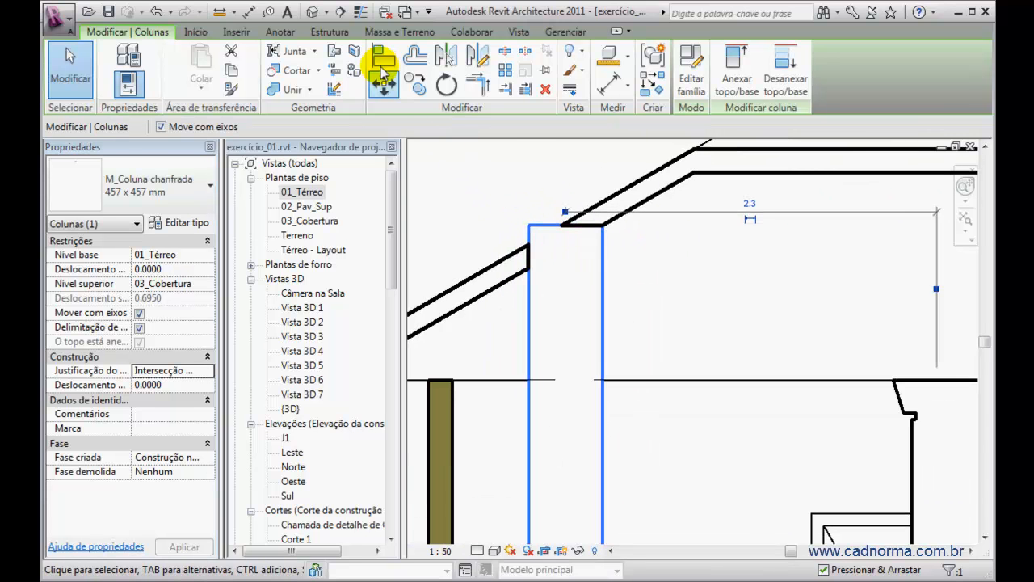
click(311, 13)
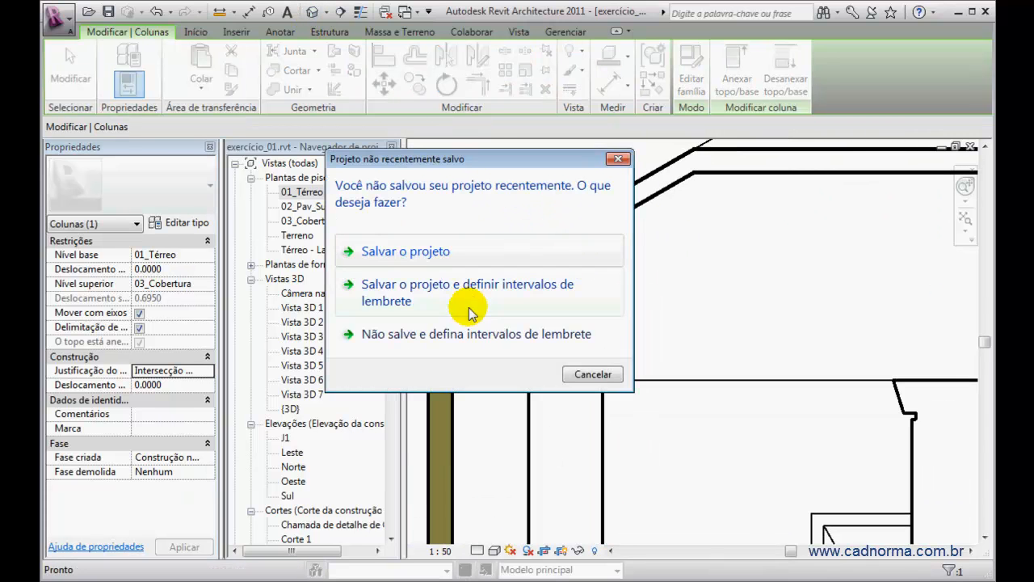
click(578, 371)
scroll(610, 346, up, 2)
scroll(612, 345, up, 4)
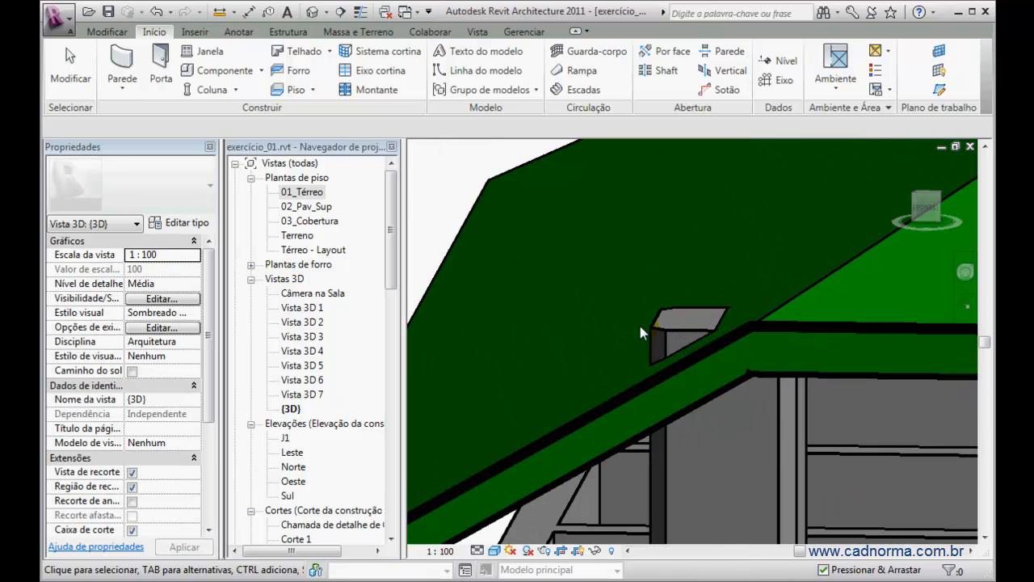
scroll(672, 244, down, 2)
scroll(669, 277, down, 1)
scroll(597, 246, down, 1)
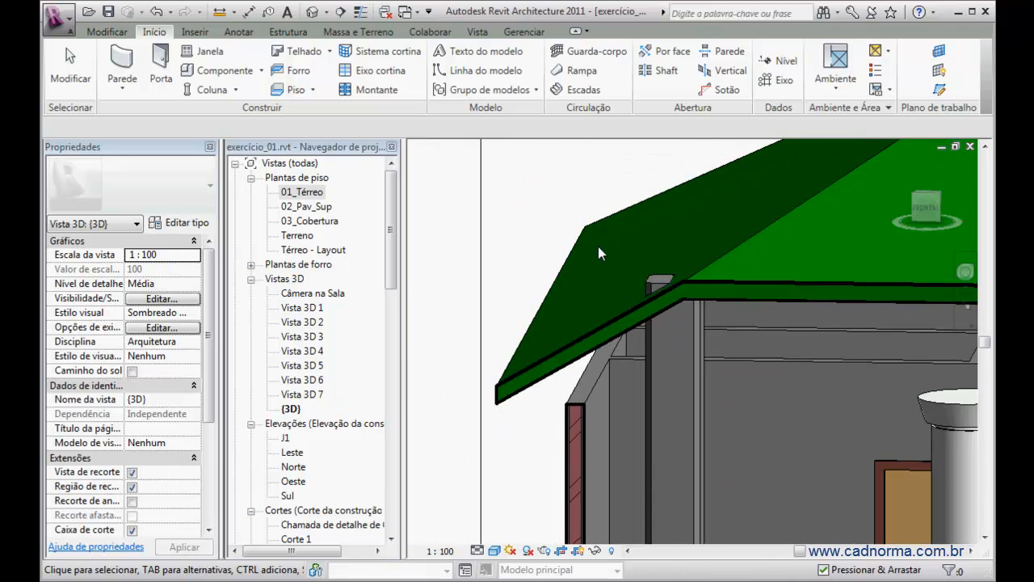
Review the attachment style options for the chamfered column's top, leaving the command without attaching anything
click(638, 344)
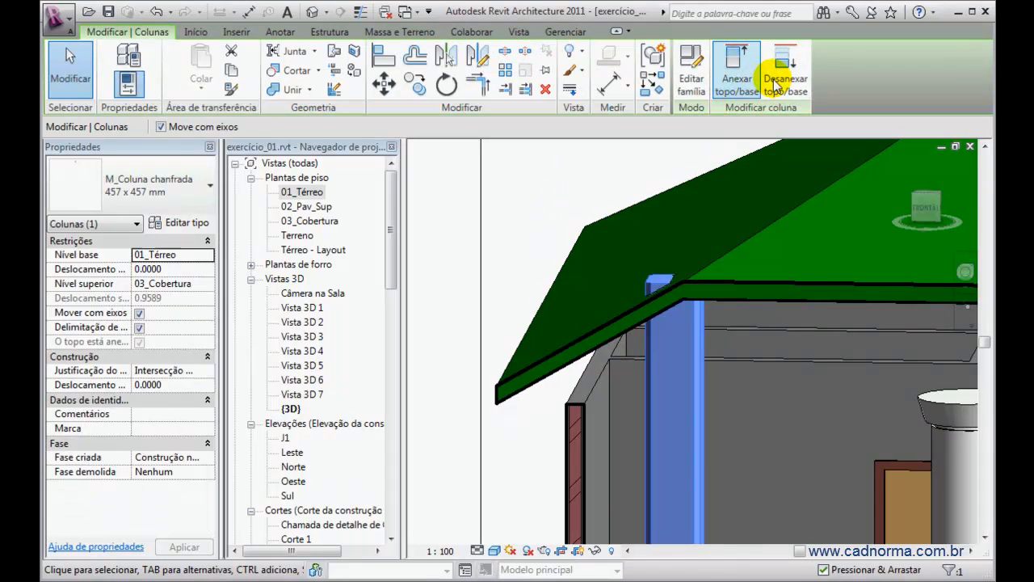
click(733, 81)
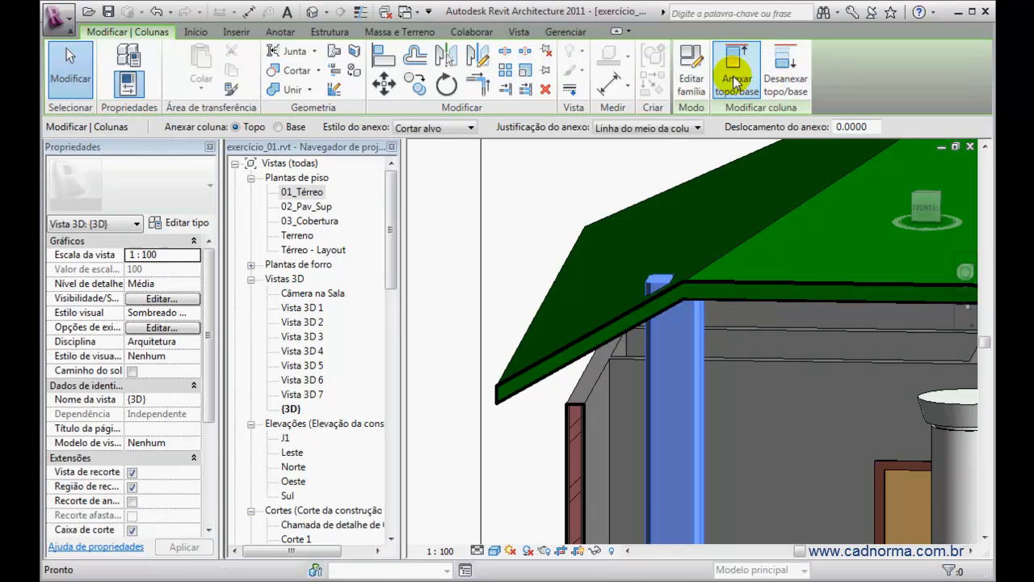
click(470, 128)
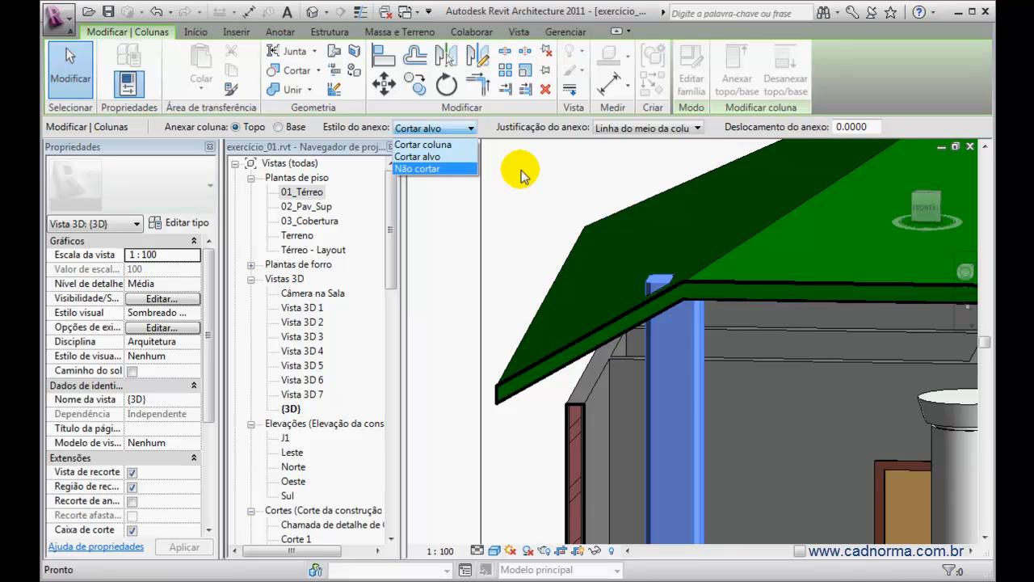
key(Escape)
key(Escape)
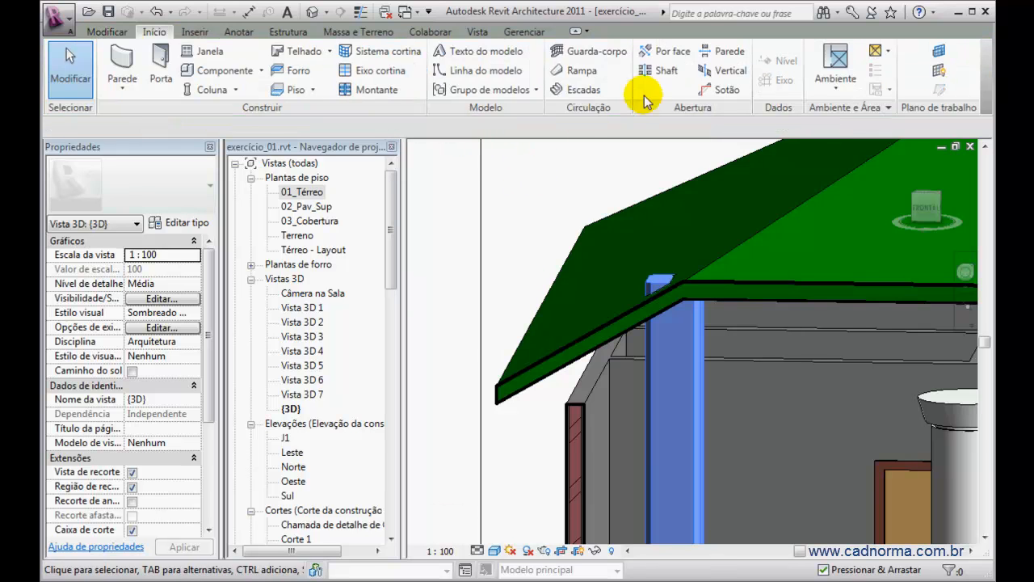
Review the attachment offset option for the chamfered column's top and leave its value unchanged
click(652, 347)
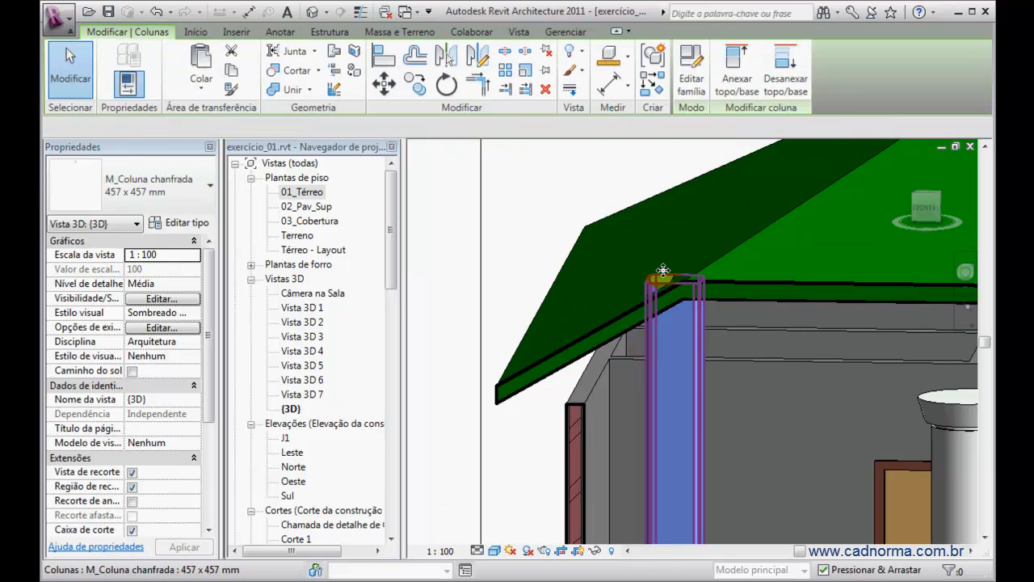
click(731, 78)
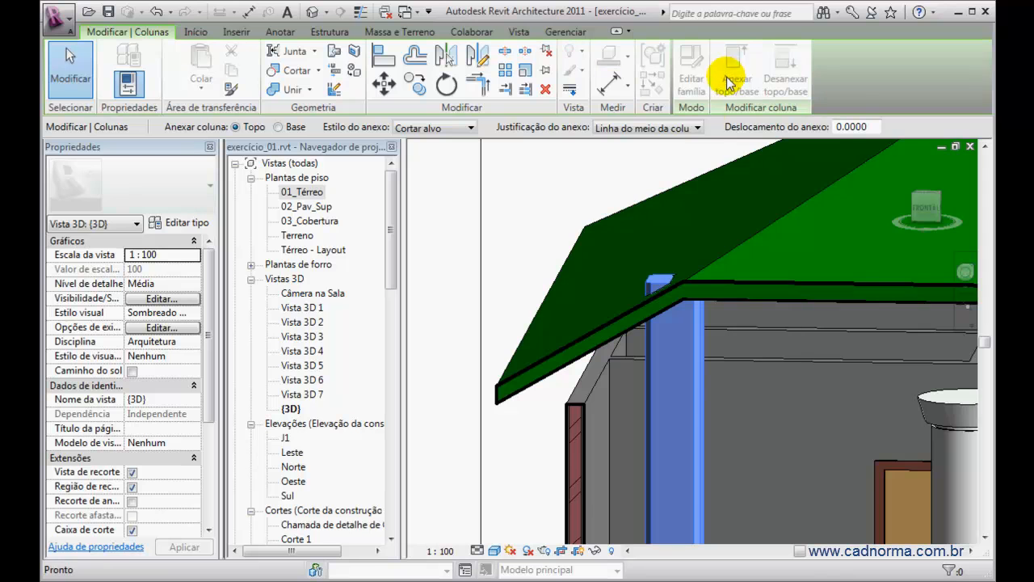
drag(875, 127, 828, 128)
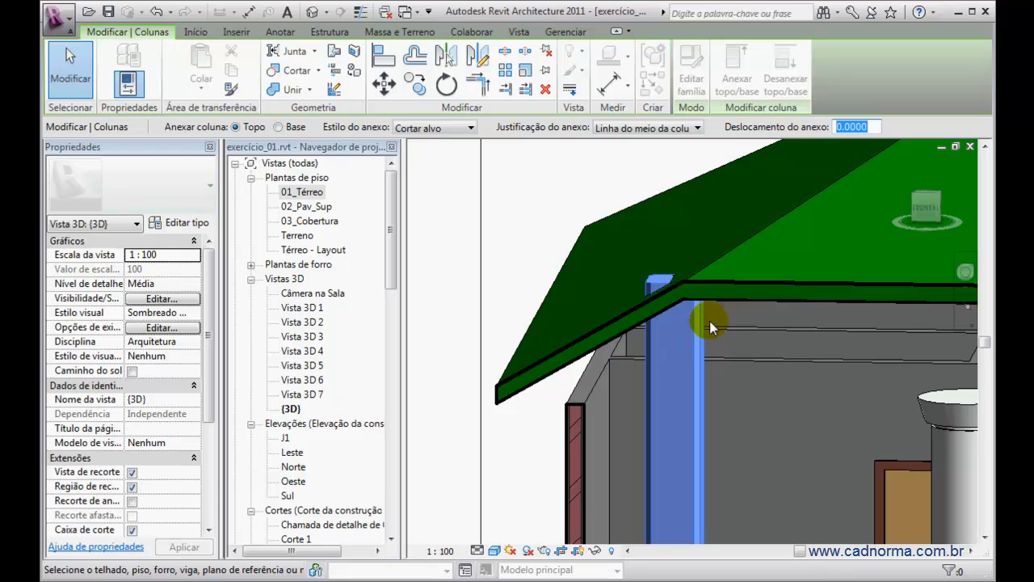
click(515, 199)
Examine the chamfered column's base where it meets the ground floor slab in 3D
scroll(675, 317, down, 4)
middle_drag(722, 462, 697, 368)
middle_drag(703, 408, 718, 247)
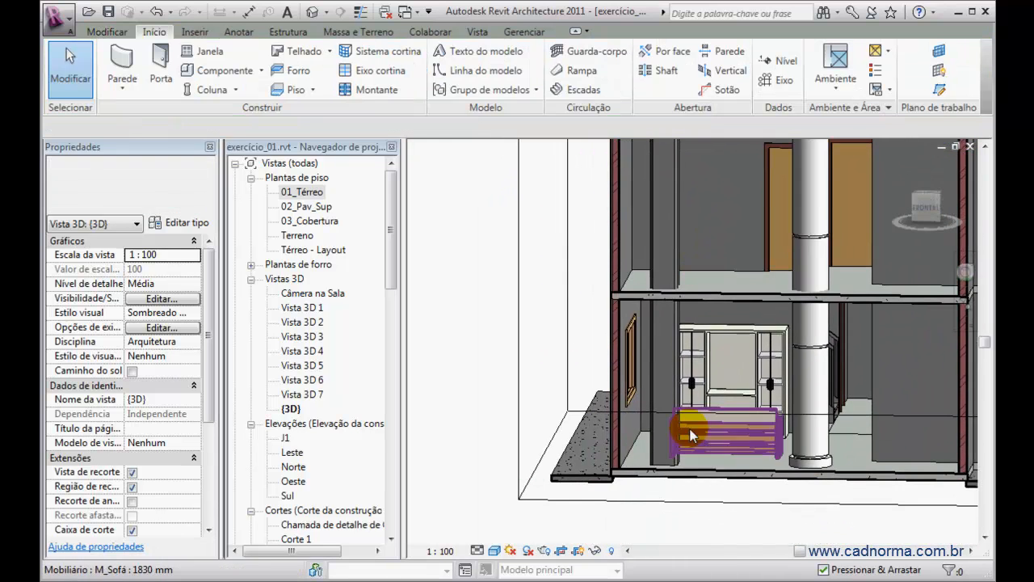
scroll(678, 464, up, 4)
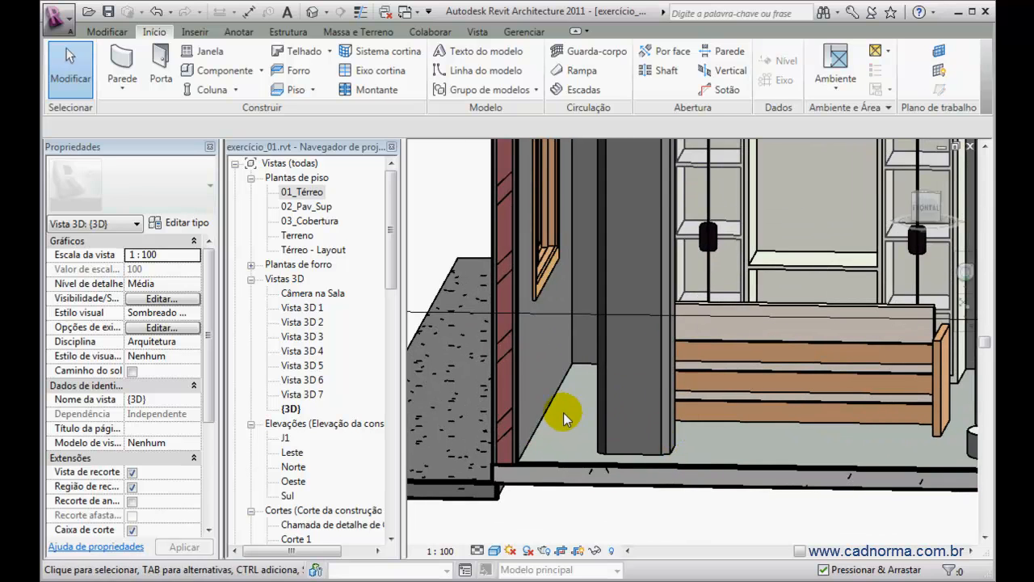
click(664, 441)
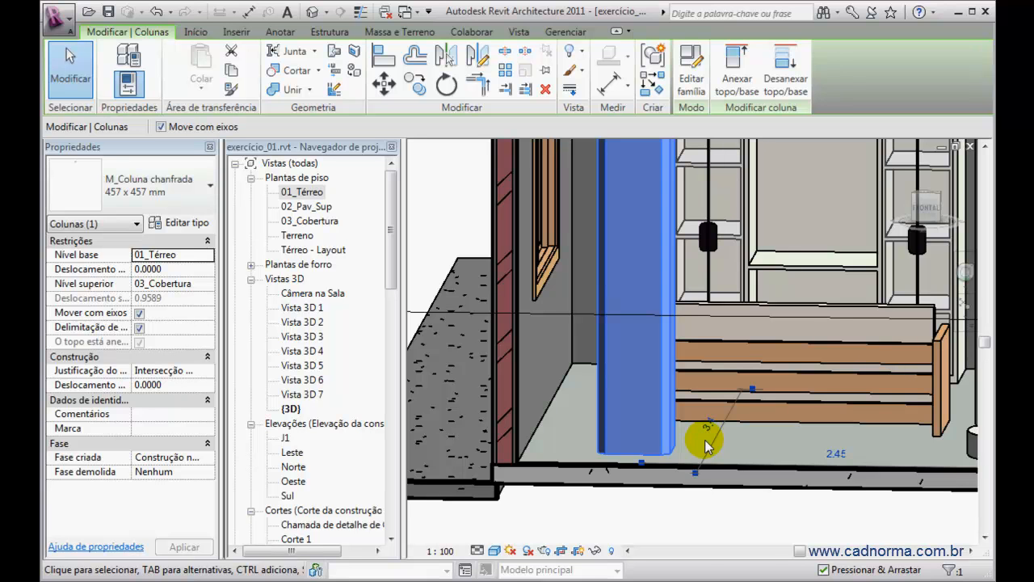
shift+middle_drag(705, 446, 626, 358)
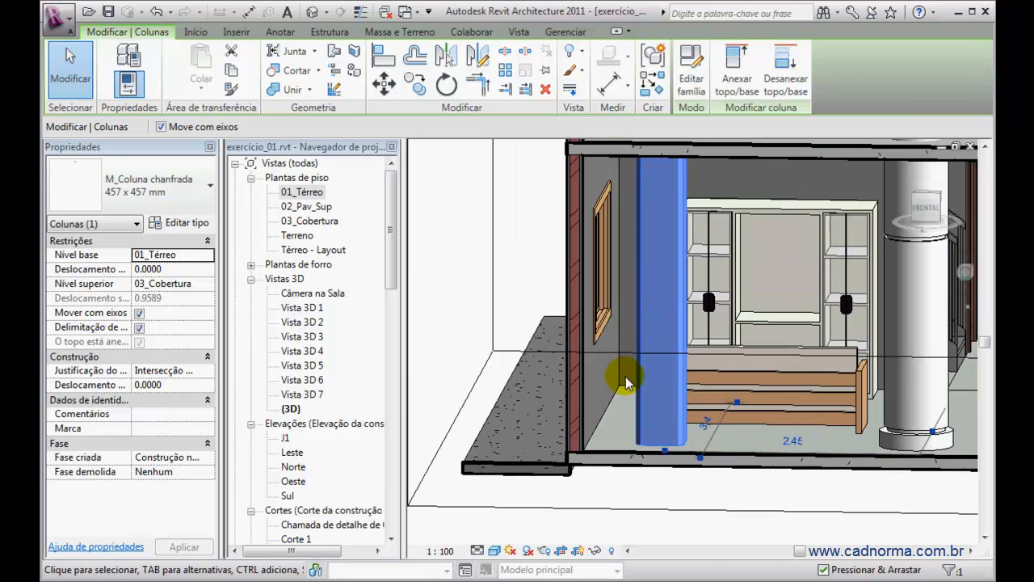
scroll(637, 389, down, 3)
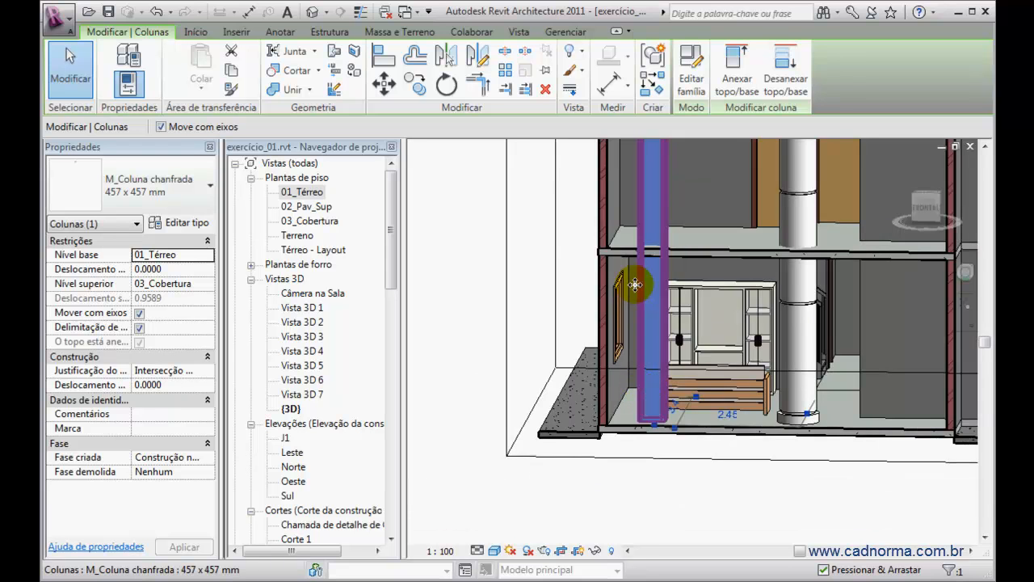
middle_drag(539, 244, 515, 285)
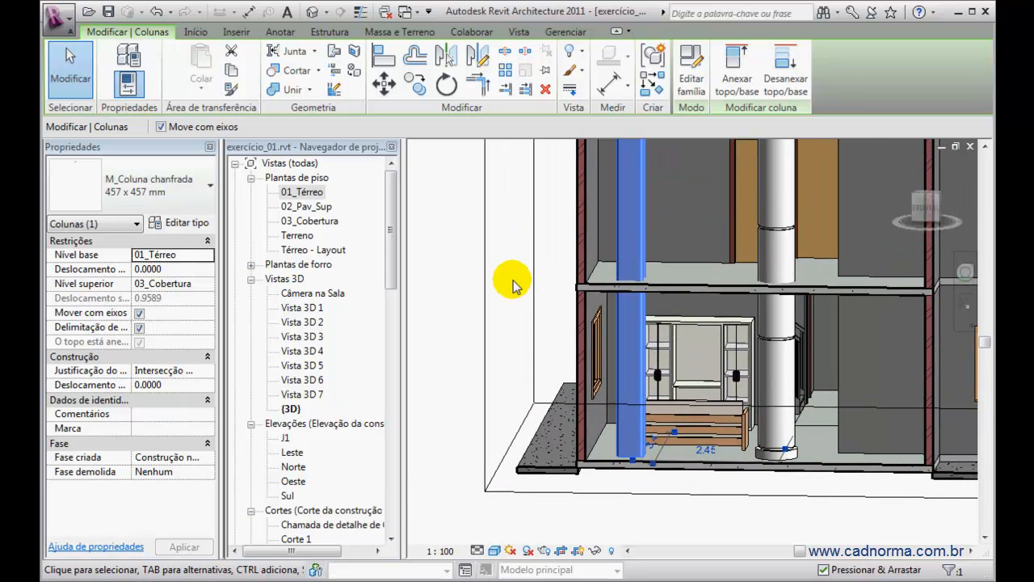